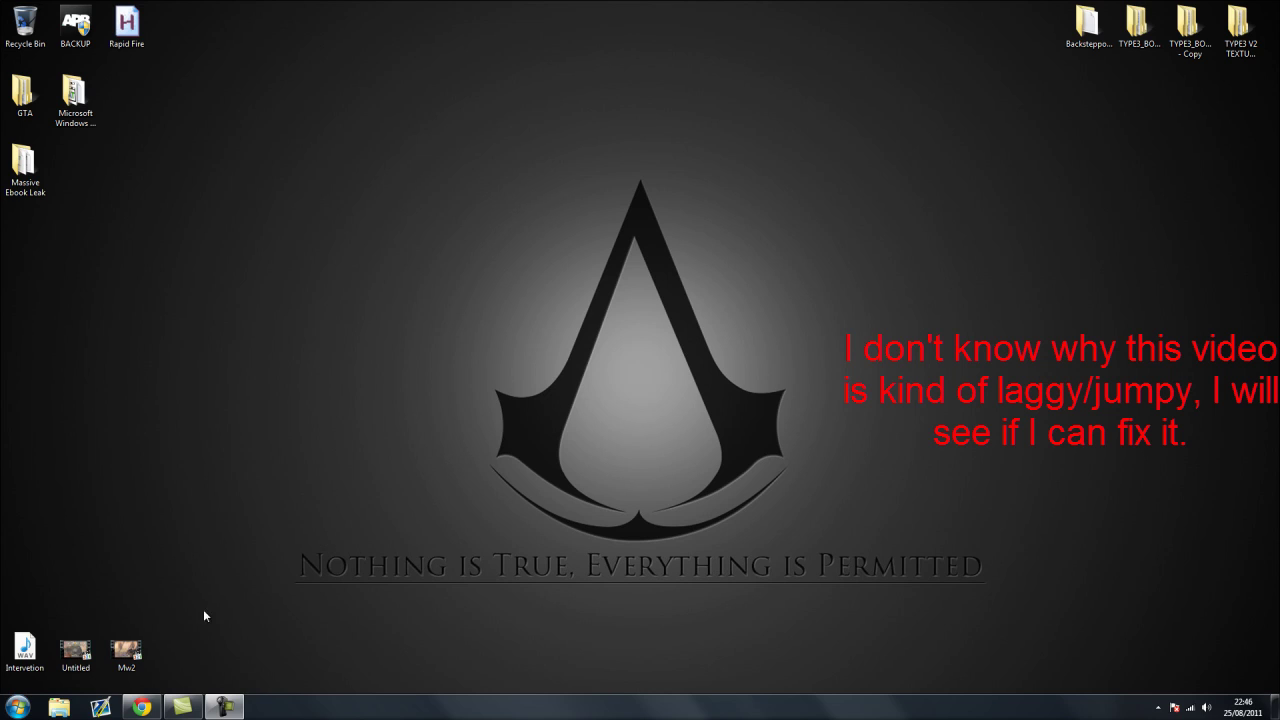
Switch to Chrome and look through the highest-rated vehicle mods listed on GTA4-Mods.com.
{"action": "left_click", "coordinate": [150, 707]}
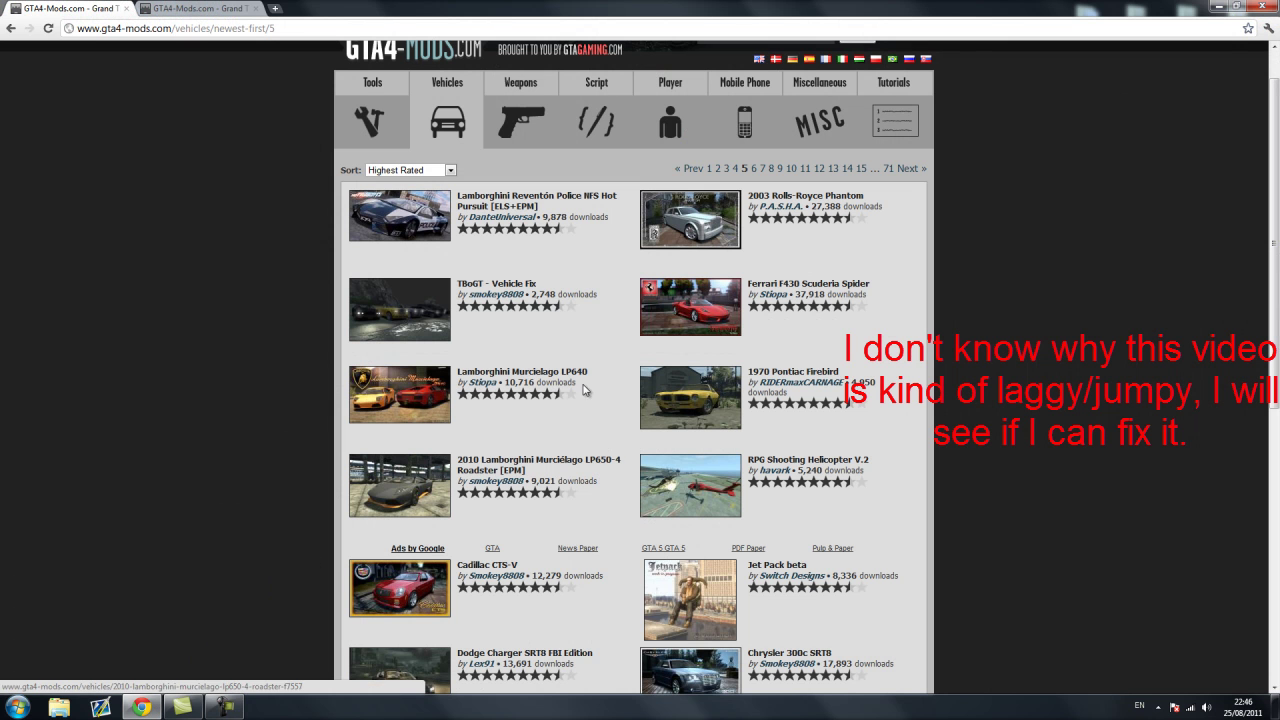
{"action": "scroll", "coordinate": [455, 115], "scroll_direction": "up", "scroll_amount": 1}
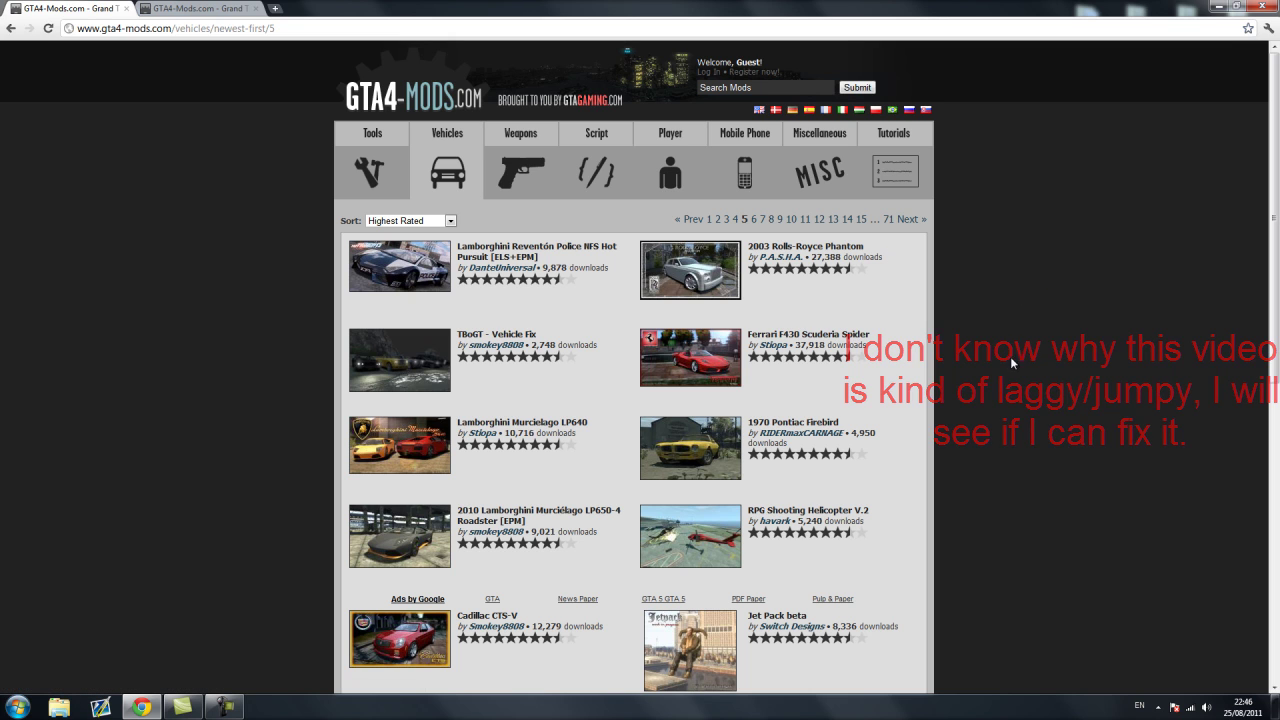
{"action": "scroll", "coordinate": [803, 205], "scroll_direction": "down", "scroll_amount": 1}
{"action": "scroll", "coordinate": [803, 205], "scroll_direction": "down", "scroll_amount": 6}
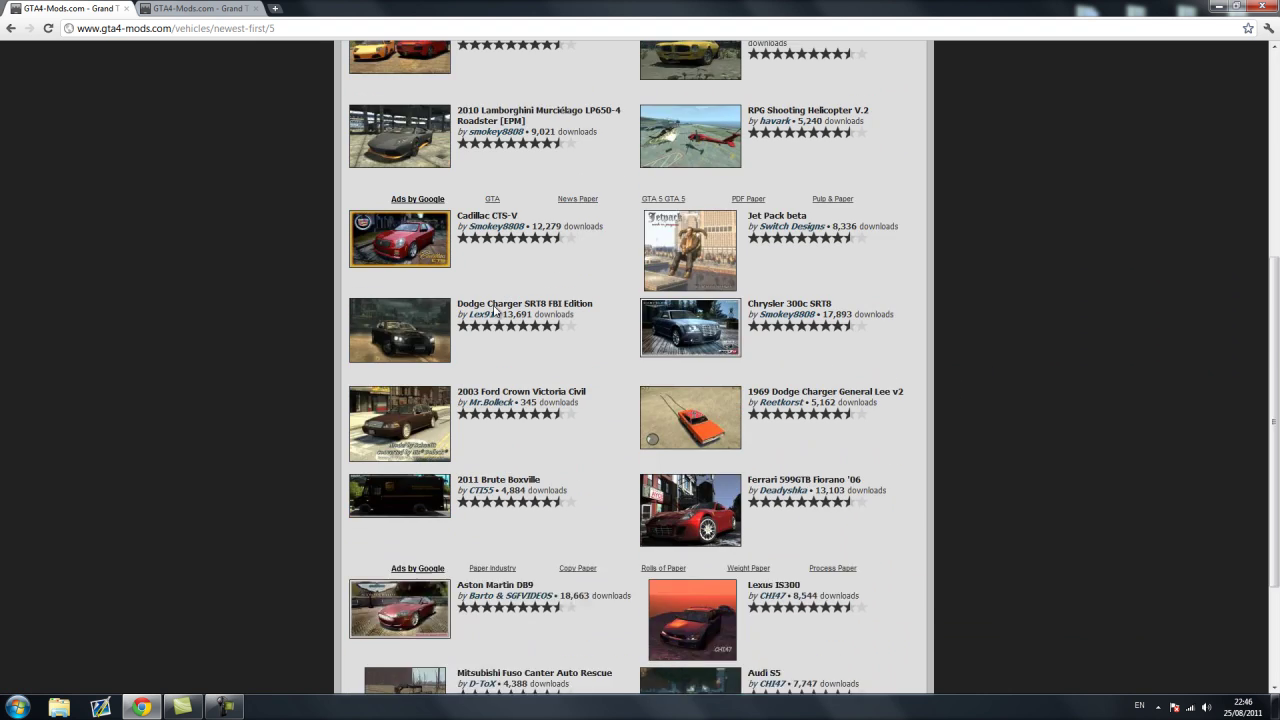
{"action": "scroll", "coordinate": [763, 306], "scroll_direction": "up", "scroll_amount": 2}
{"action": "scroll", "coordinate": [763, 306], "scroll_direction": "up", "scroll_amount": 7}
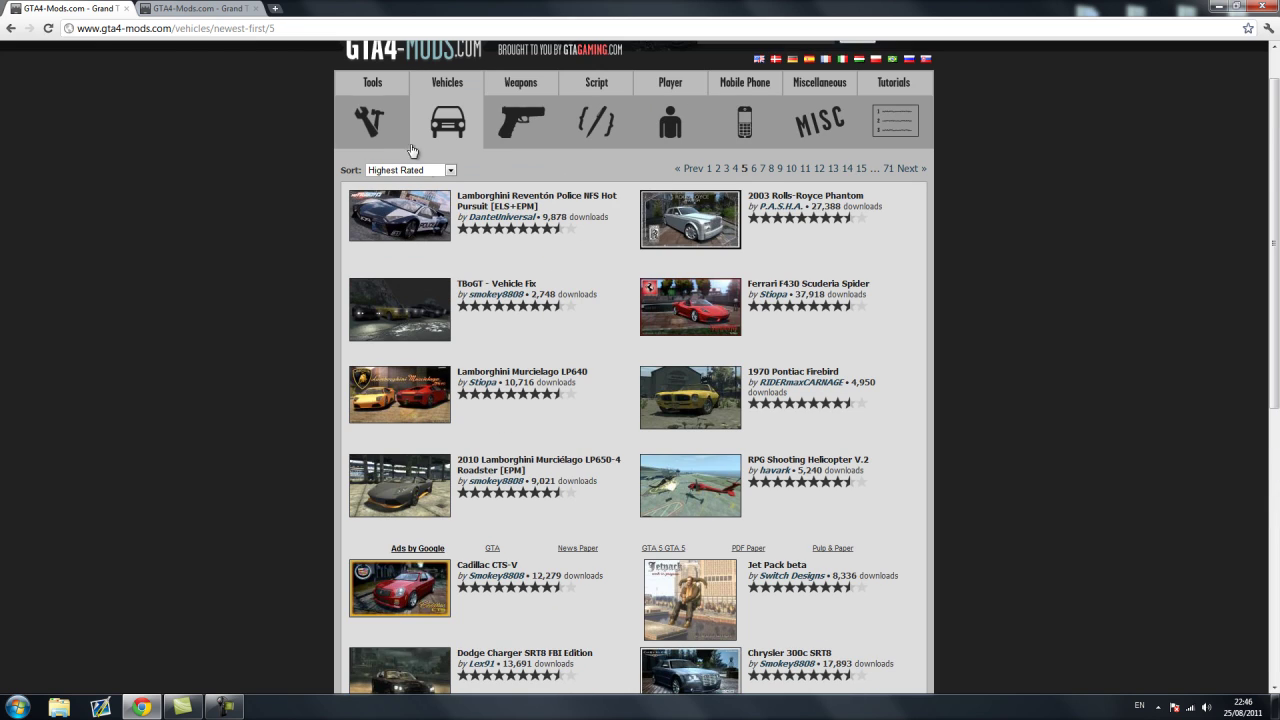
Go to the already opened Rancher XL 3.0 mod page and download the mod.
{"action": "left_click", "coordinate": [170, 8]}
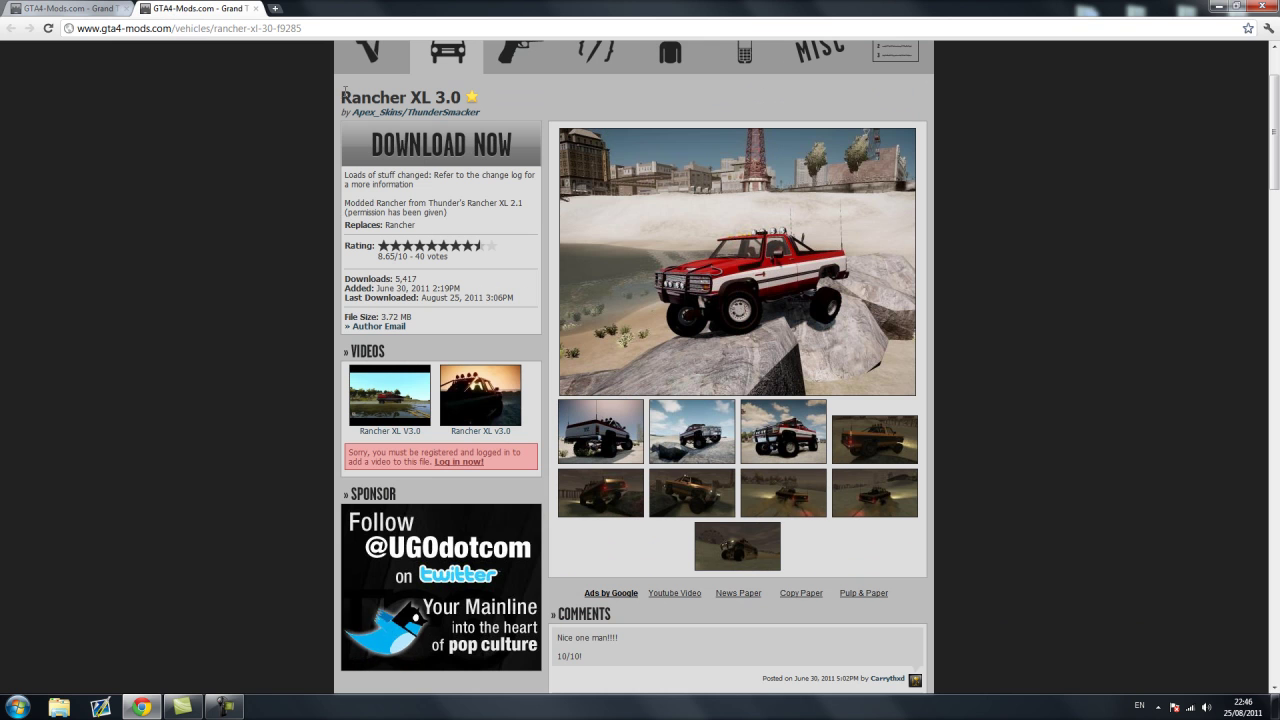
{"action": "scroll", "coordinate": [344, 92], "scroll_direction": "up", "scroll_amount": 1}
{"action": "scroll", "coordinate": [828, 275], "scroll_direction": "down", "scroll_amount": 2}
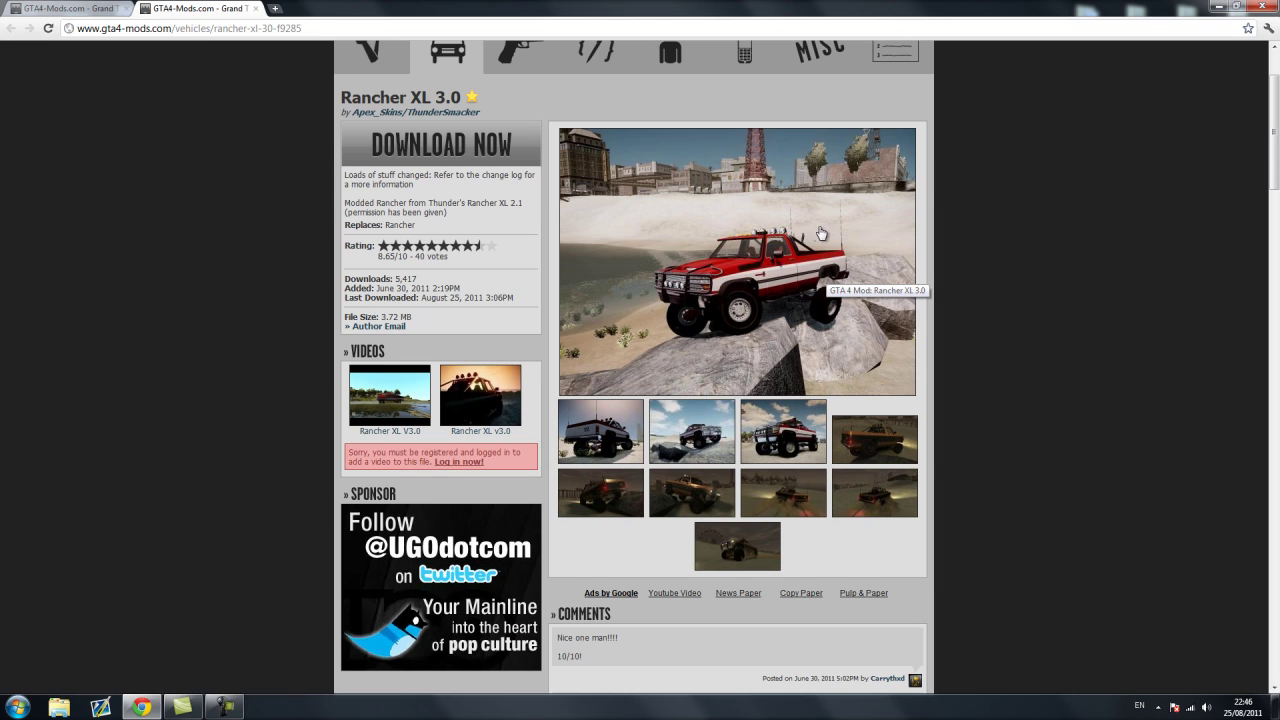
{"action": "scroll", "coordinate": [900, 413], "scroll_direction": "down", "scroll_amount": 1}
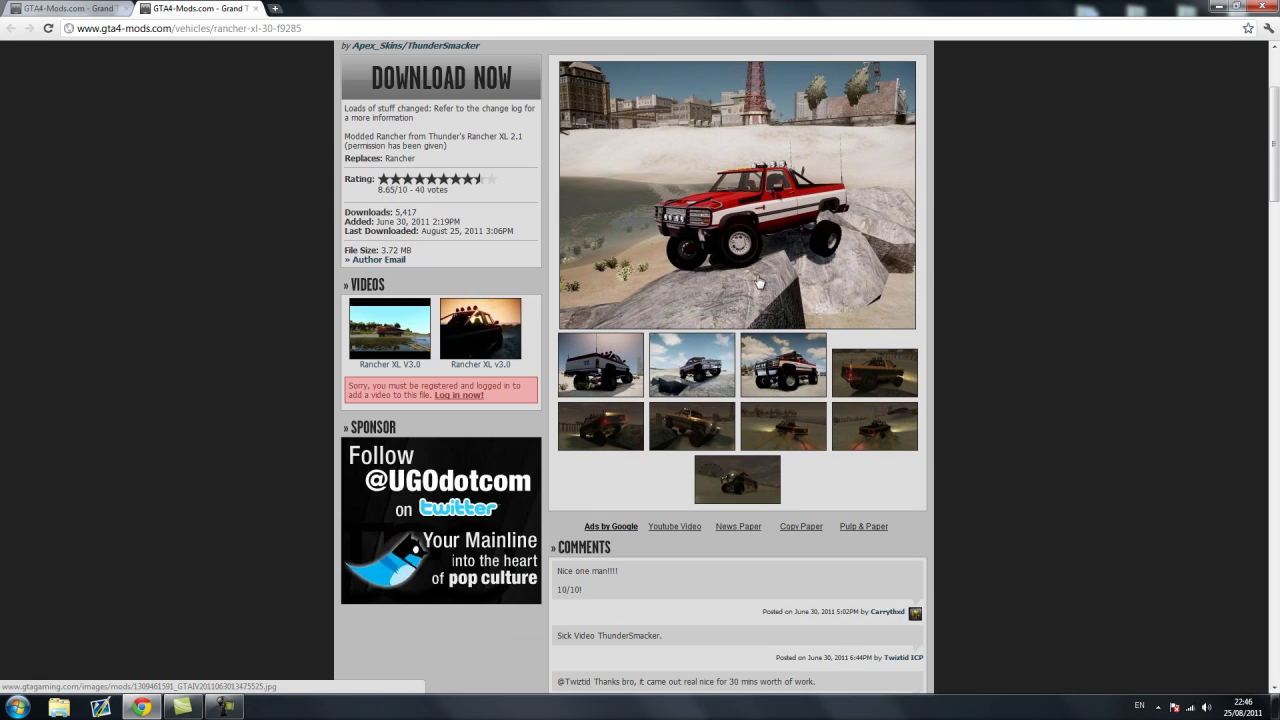
{"action": "scroll", "coordinate": [815, 245], "scroll_direction": "up", "scroll_amount": 1}
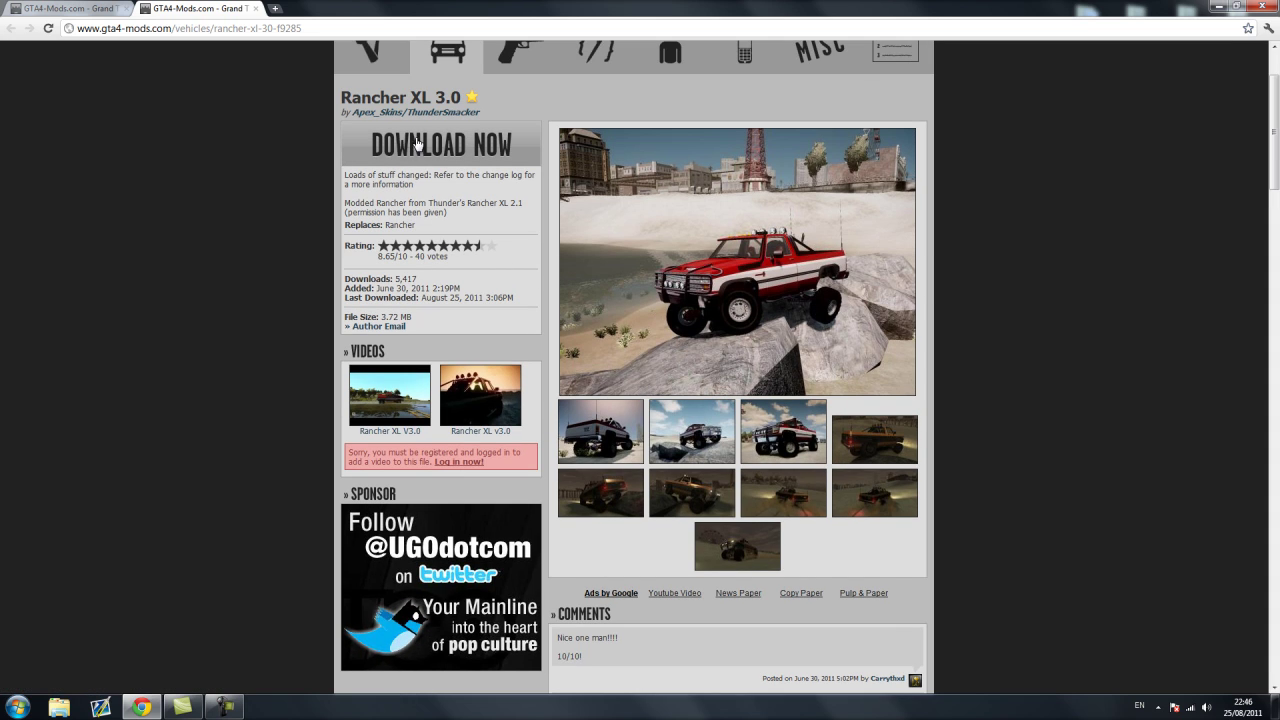
{"action": "left_click", "coordinate": [455, 147]}
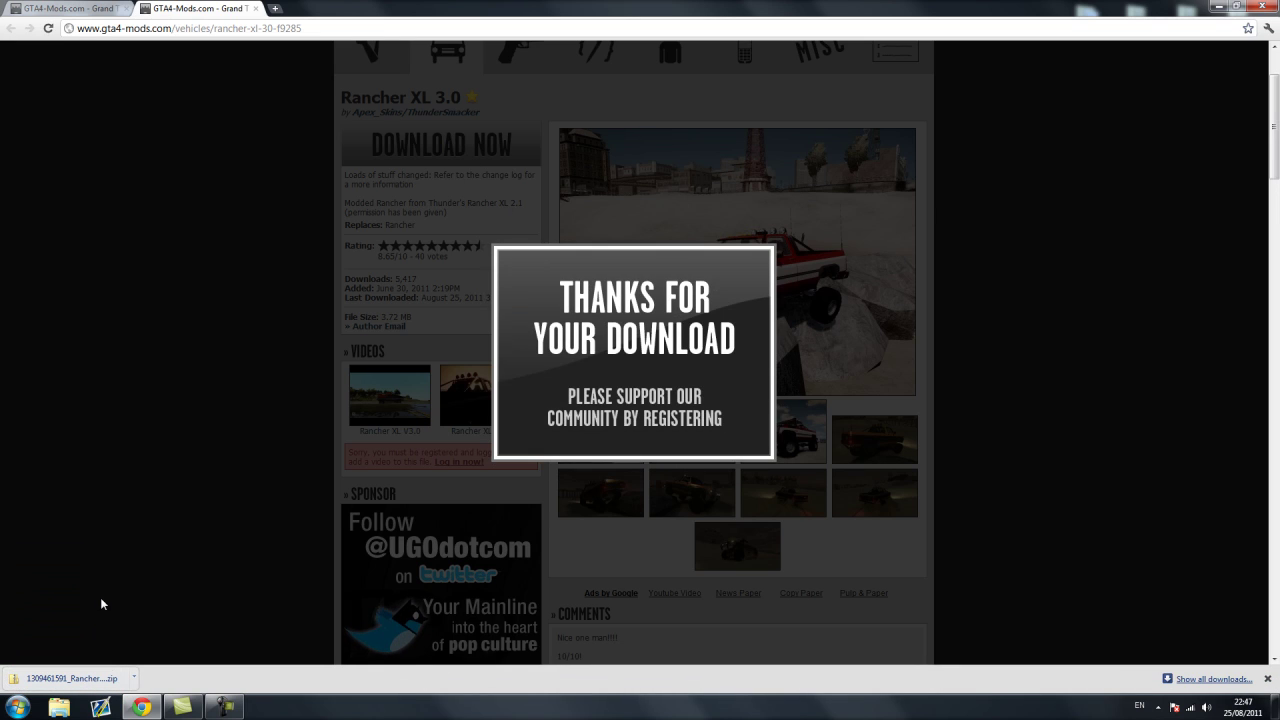
Put the downloaded Rancher zip on the desktop and clear the browser out of view.
{"action": "left_click", "coordinate": [1239, 7]}
{"action": "left_click_drag", "start_coordinate": [72, 552], "coordinate": [955, 410]}
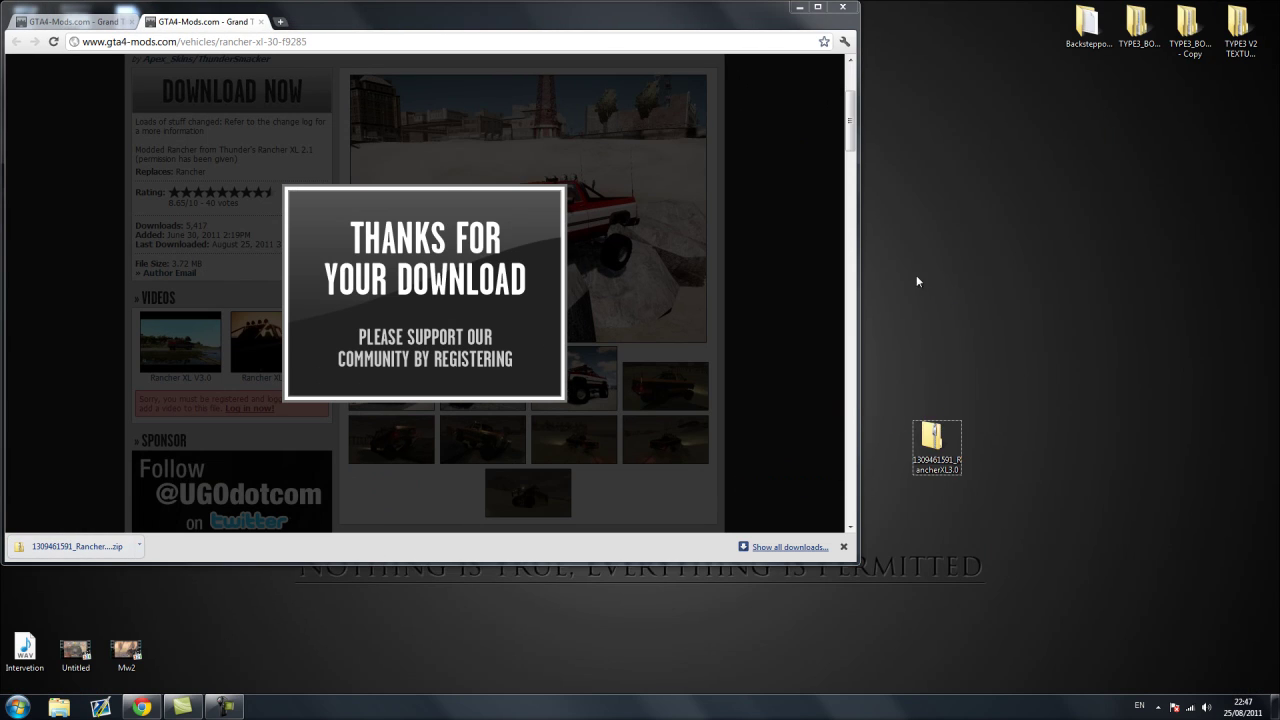
{"action": "left_click", "coordinate": [816, 8]}
{"action": "left_click", "coordinate": [1275, 707]}
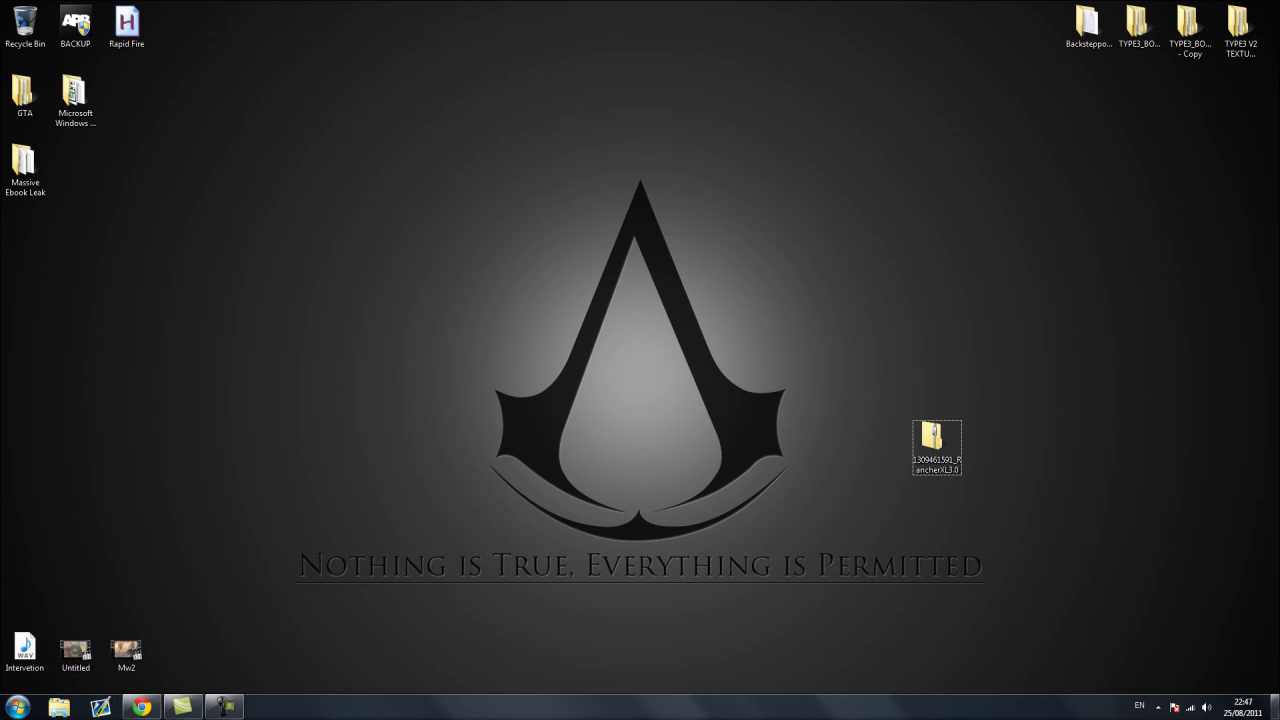
Extract all files of the RancherXL3.0 zip to the default desktop folder and close both folder windows.
{"action": "double_click", "coordinate": [928, 432]}
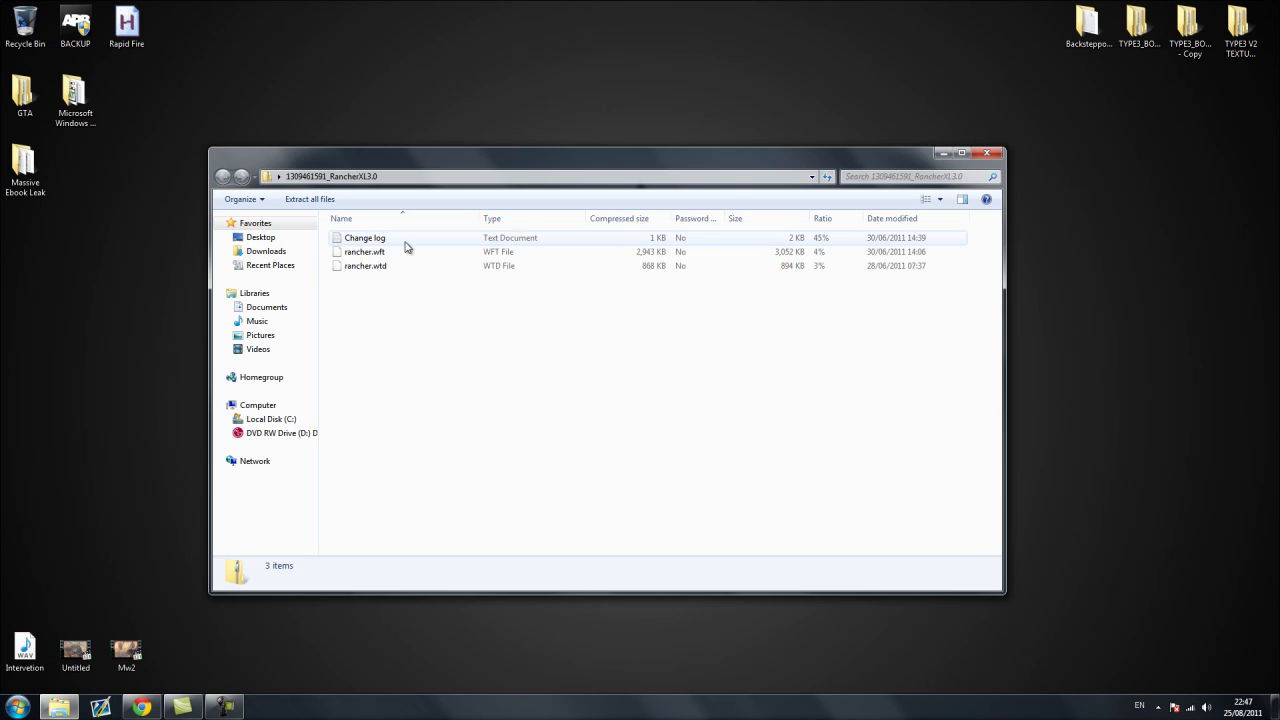
{"action": "left_click_drag", "start_coordinate": [380, 163], "coordinate": [640, 315]}
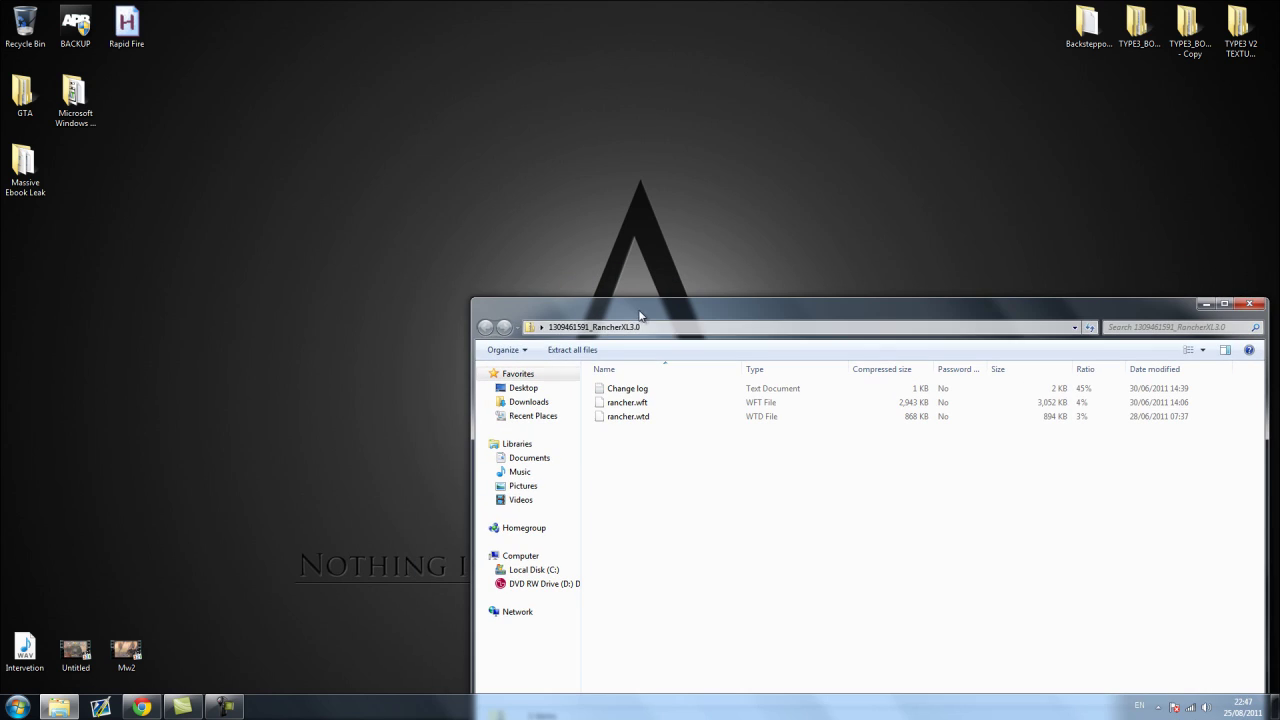
{"action": "left_click", "coordinate": [586, 350]}
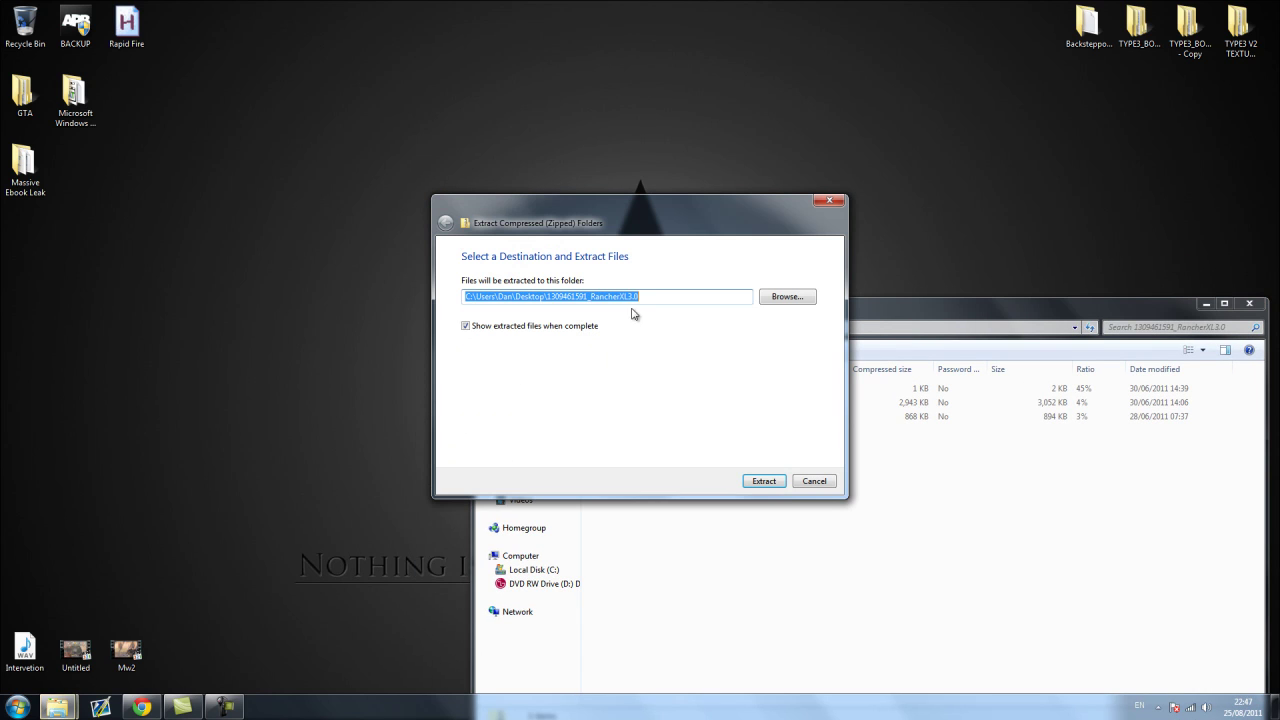
{"action": "left_click", "coordinate": [765, 481]}
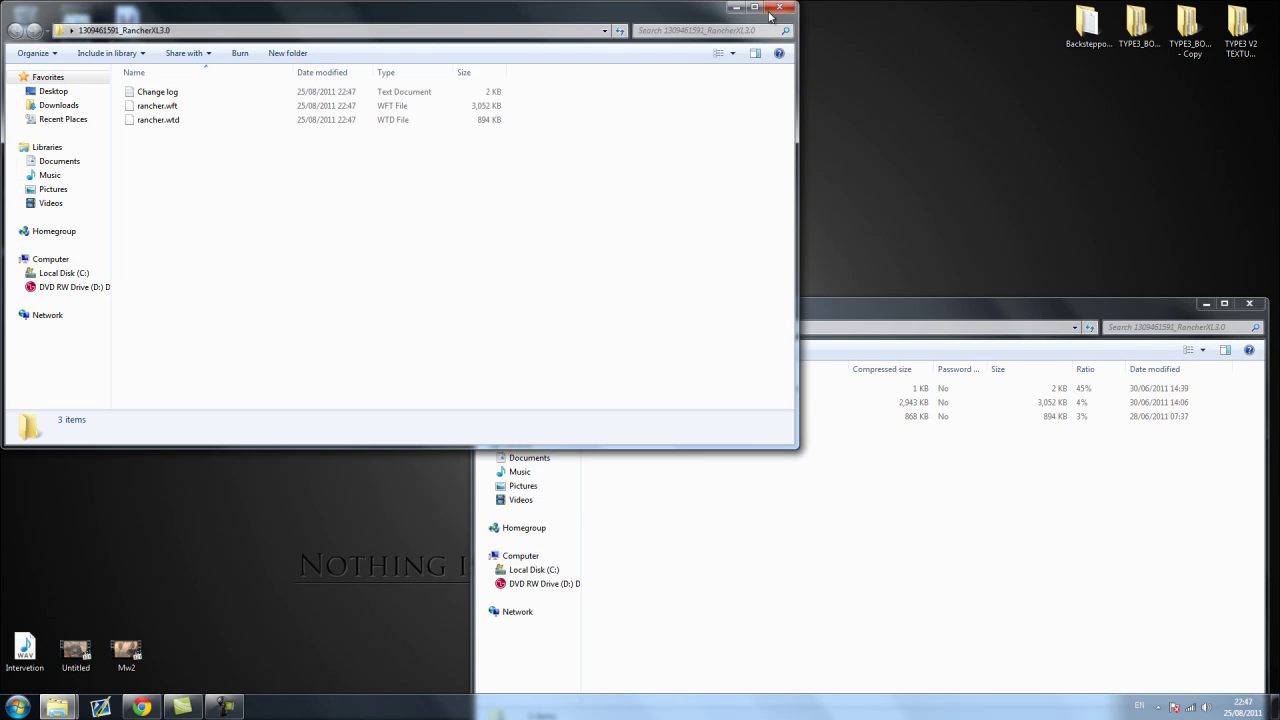
{"action": "left_click", "coordinate": [779, 8]}
{"action": "left_click", "coordinate": [1240, 305]}
Delete the RancherXL3.0 zip from the desktop, keeping the extracted folder.
{"action": "left_click", "coordinate": [934, 440]}
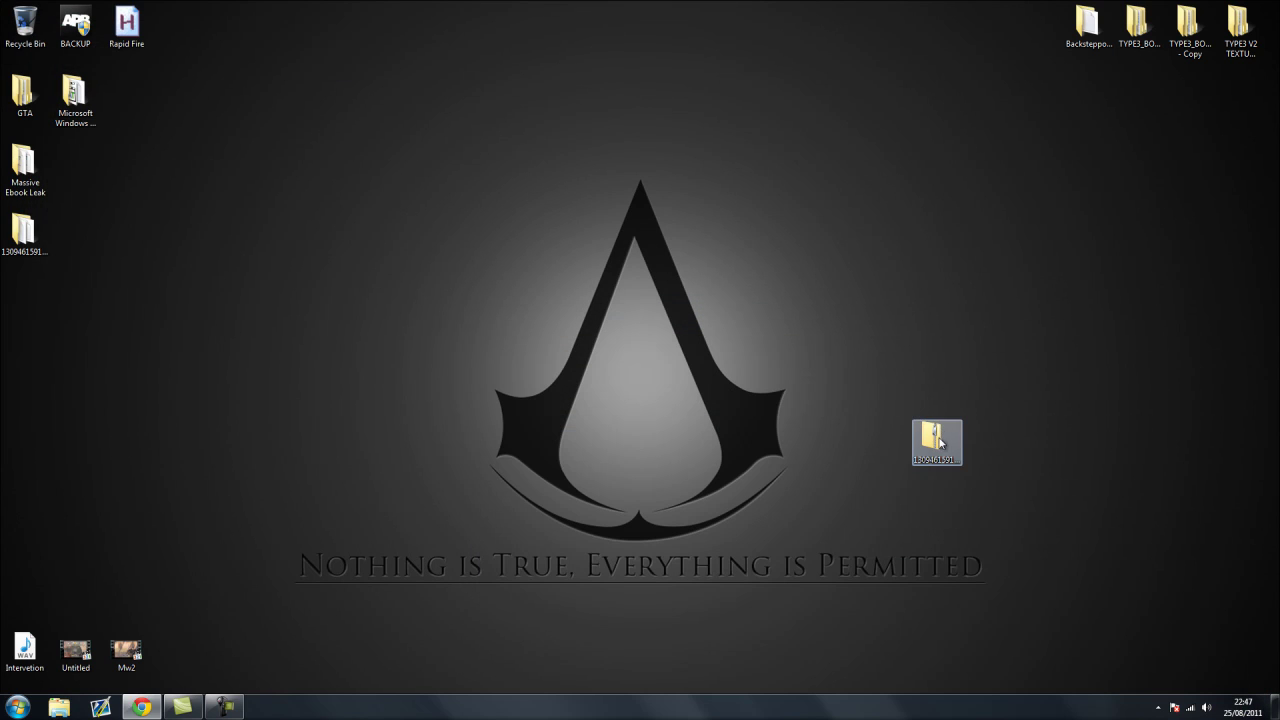
{"action": "key", "text": "Delete"}
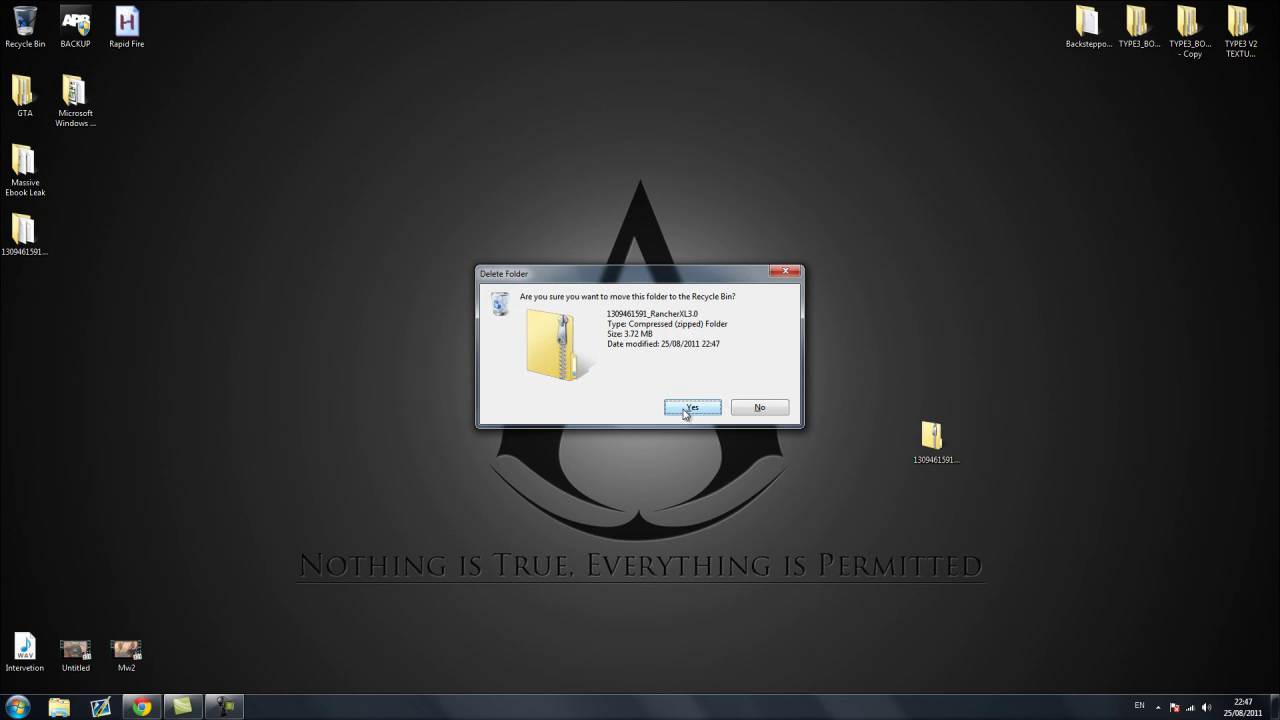
{"action": "left_click", "coordinate": [689, 403]}
Open the extracted Rancher folder and check the handling and vehicles lines in its Change log file.
{"action": "double_click", "coordinate": [20, 232]}
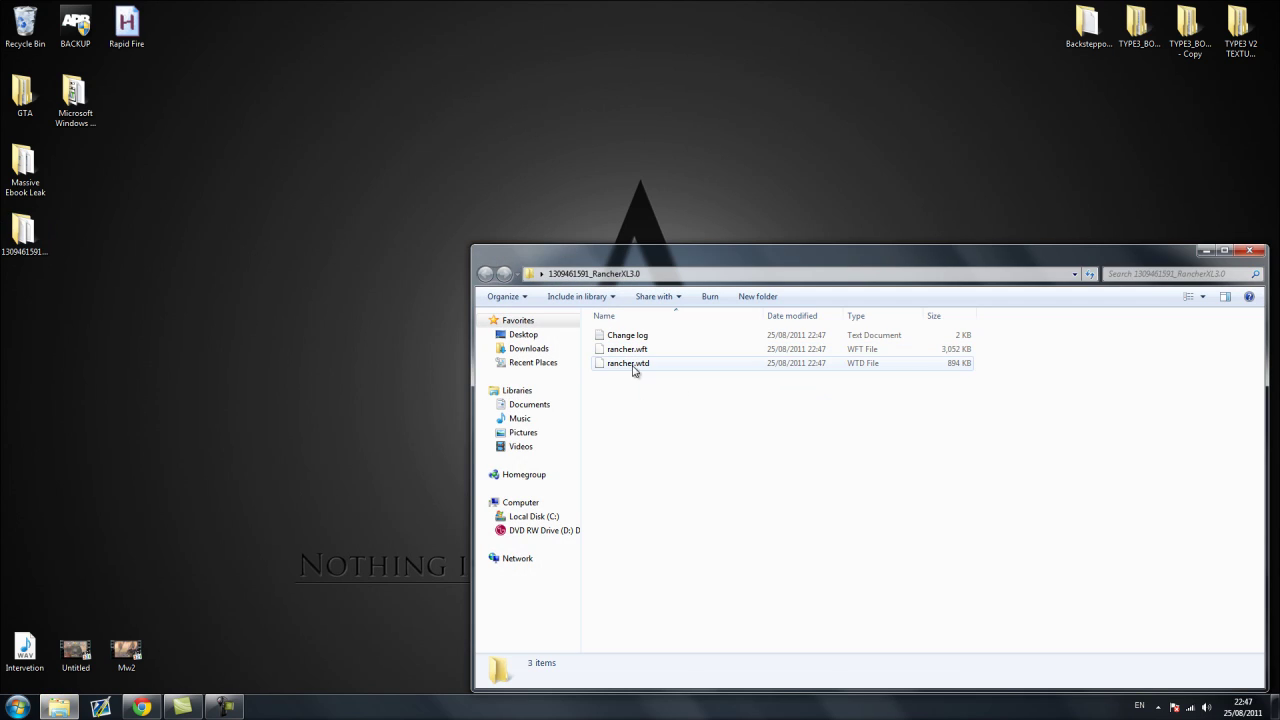
{"action": "left_click_drag", "start_coordinate": [663, 386], "coordinate": [651, 423]}
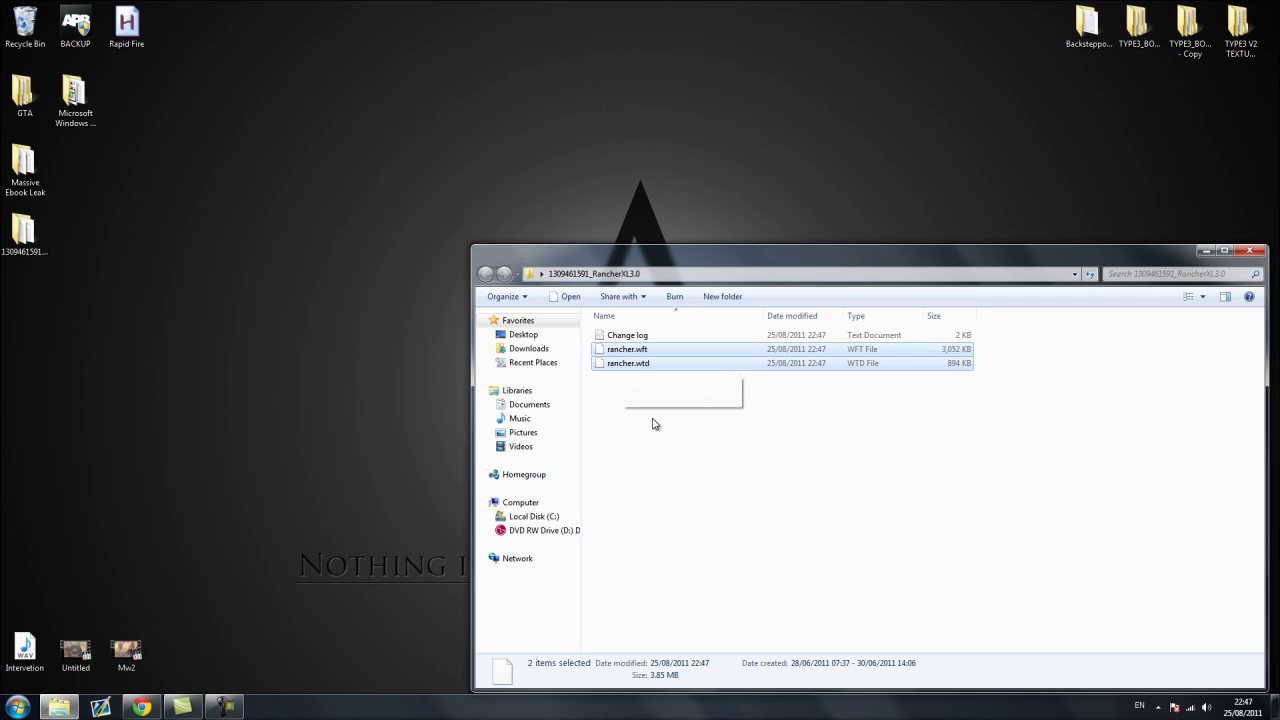
{"action": "double_click", "coordinate": [630, 336]}
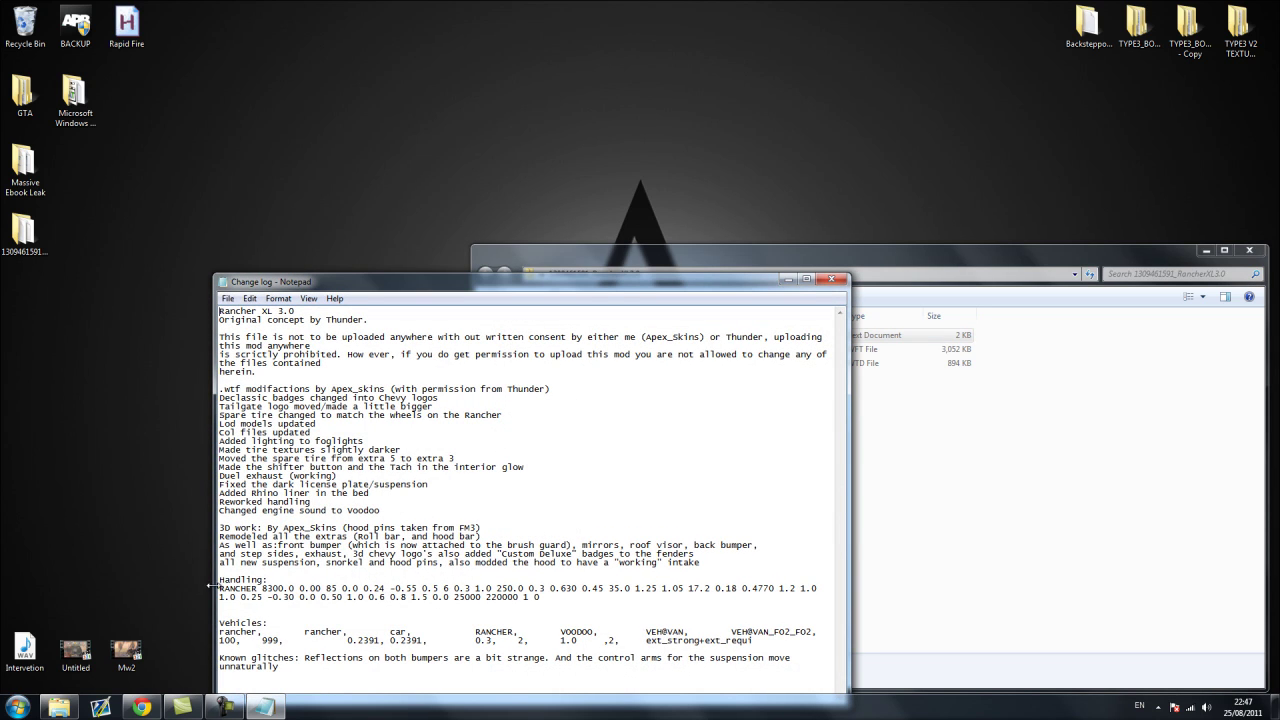
{"action": "left_click_drag", "start_coordinate": [220, 580], "coordinate": [590, 660]}
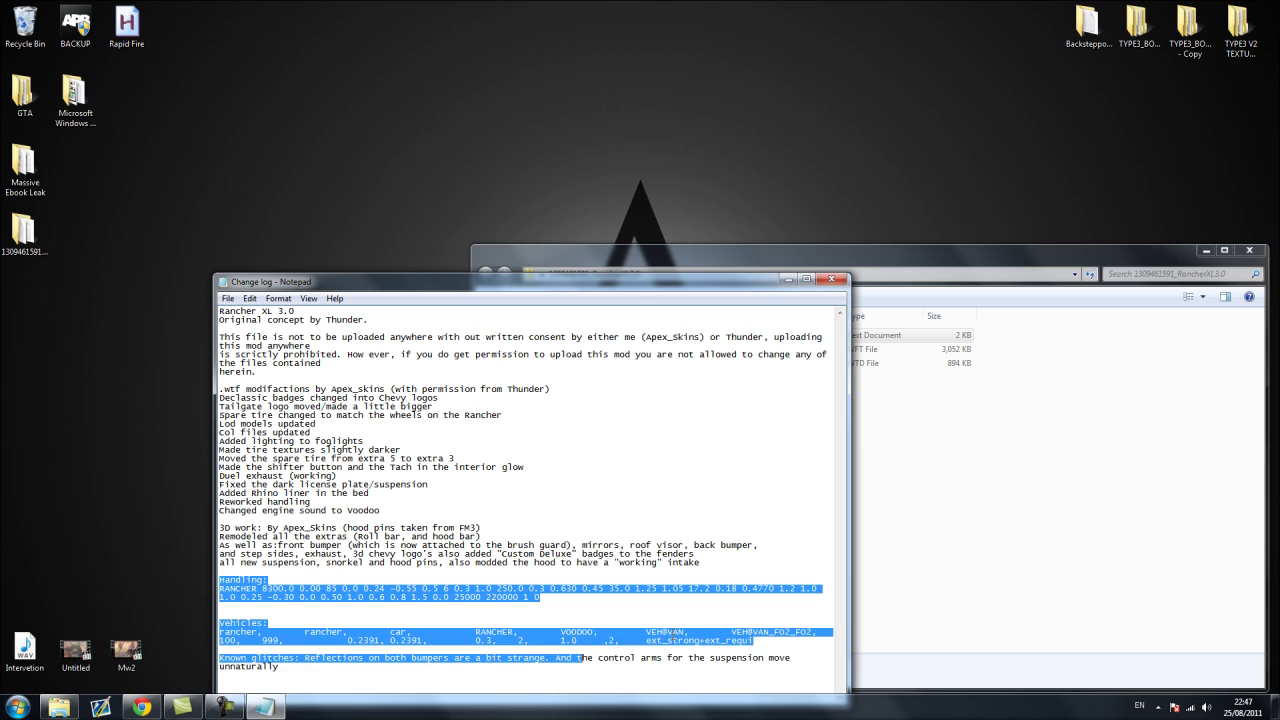
{"action": "left_click", "coordinate": [690, 630]}
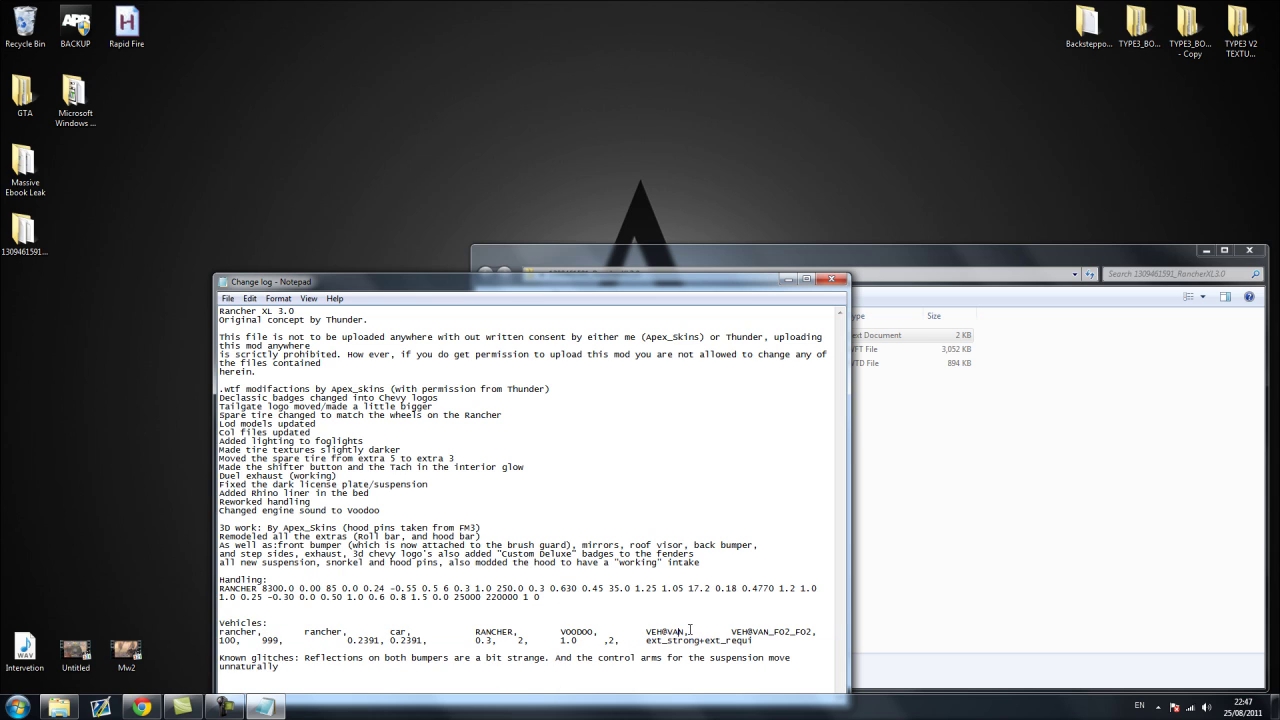
{"action": "left_click", "coordinate": [830, 280]}
{"action": "left_click_drag", "start_coordinate": [735, 253], "coordinate": [725, 221]}
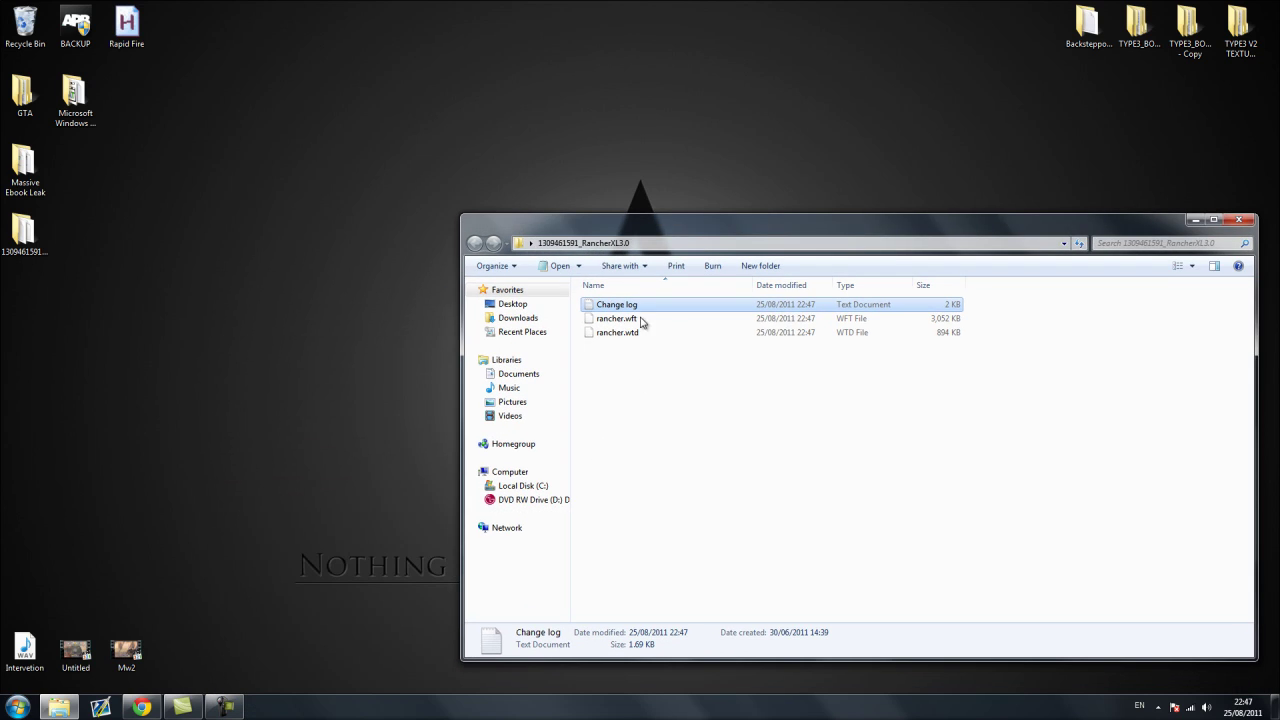
{"action": "left_click_drag", "start_coordinate": [645, 384], "coordinate": [591, 318]}
{"action": "left_click", "coordinate": [615, 352]}
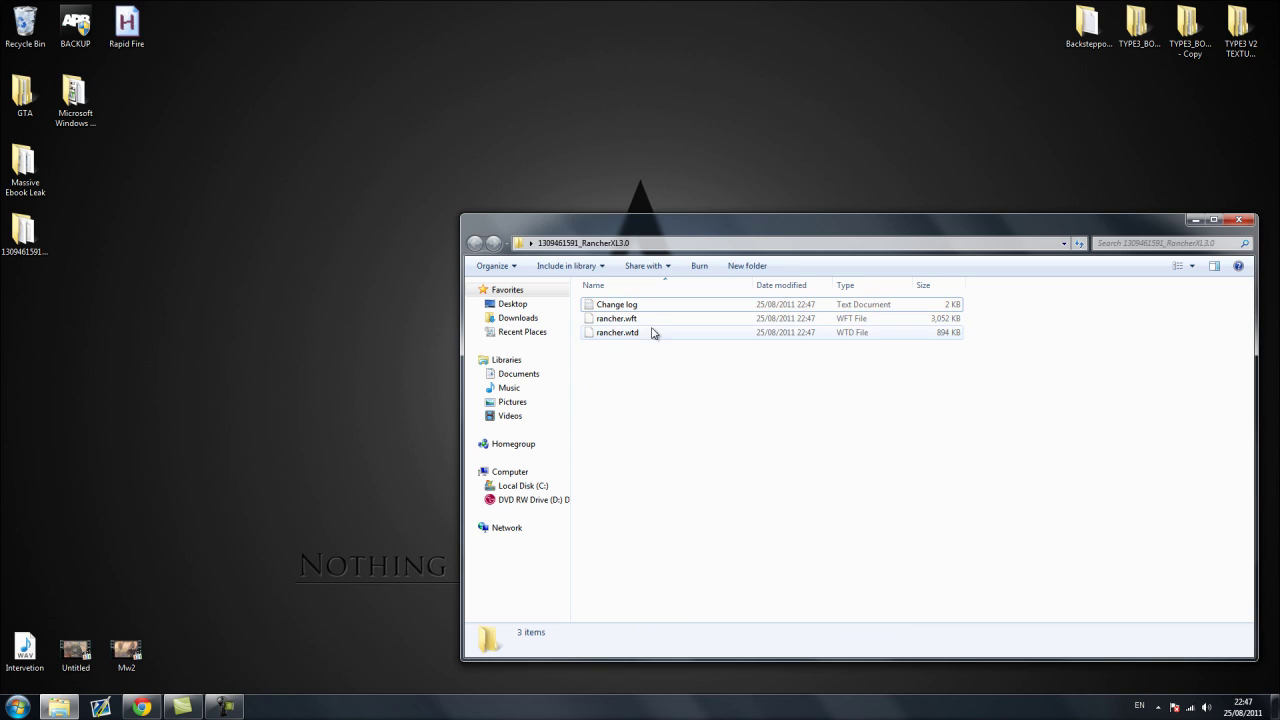
{"action": "left_click", "coordinate": [626, 319]}
{"action": "left_click", "coordinate": [666, 414]}
Launch OpenIV and choose Grand Theft Auto IV for Windows (PC) as the game.
{"action": "left_click", "coordinate": [18, 707]}
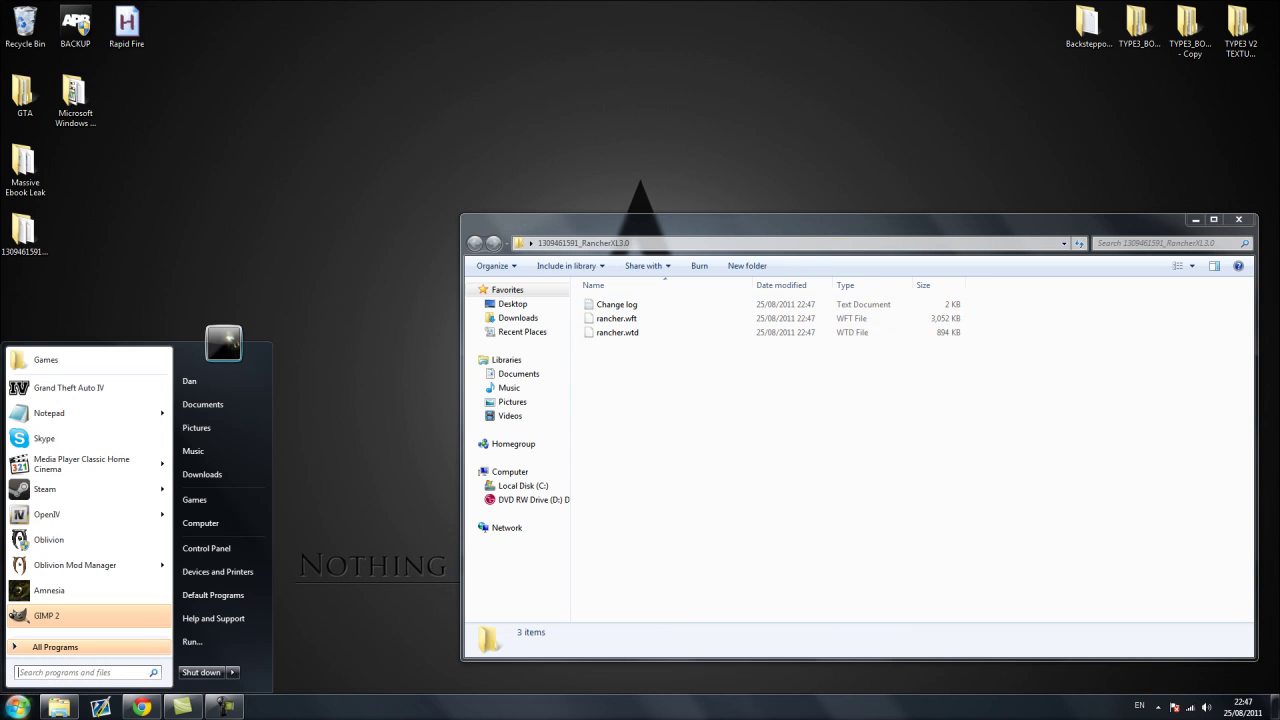
{"action": "mouse_move", "coordinate": [44, 520]}
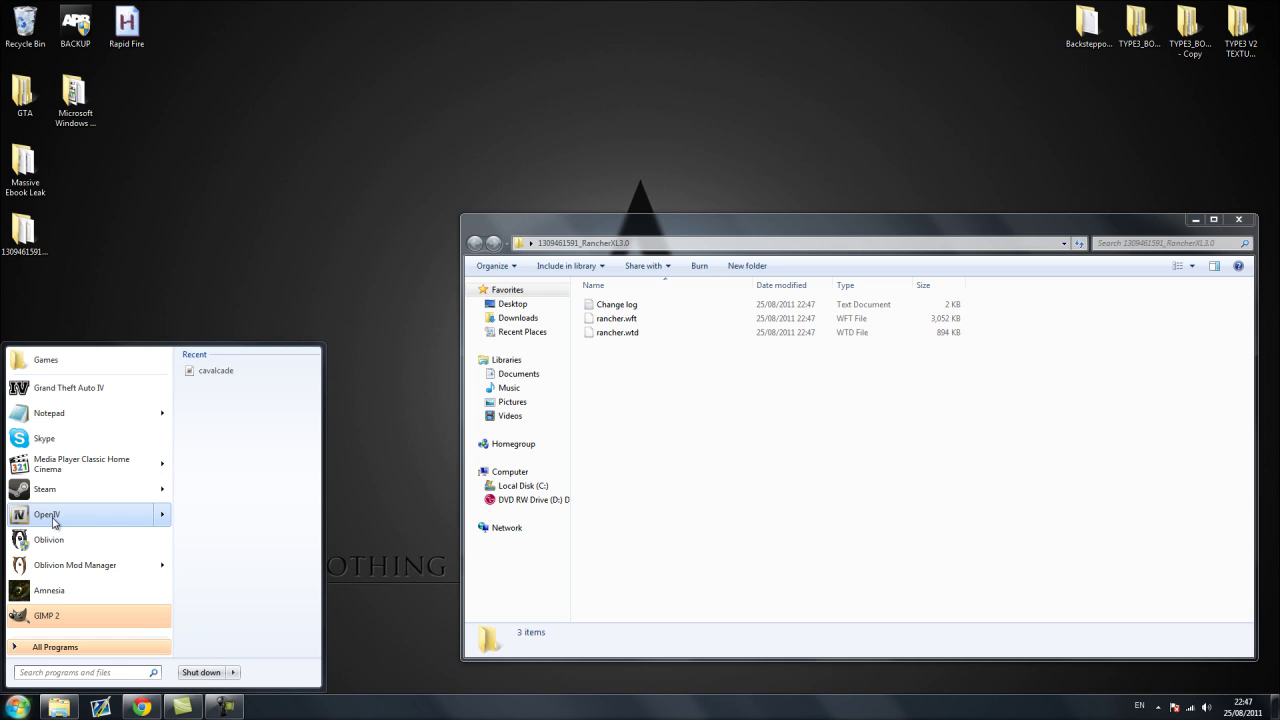
{"action": "left_click", "coordinate": [53, 523]}
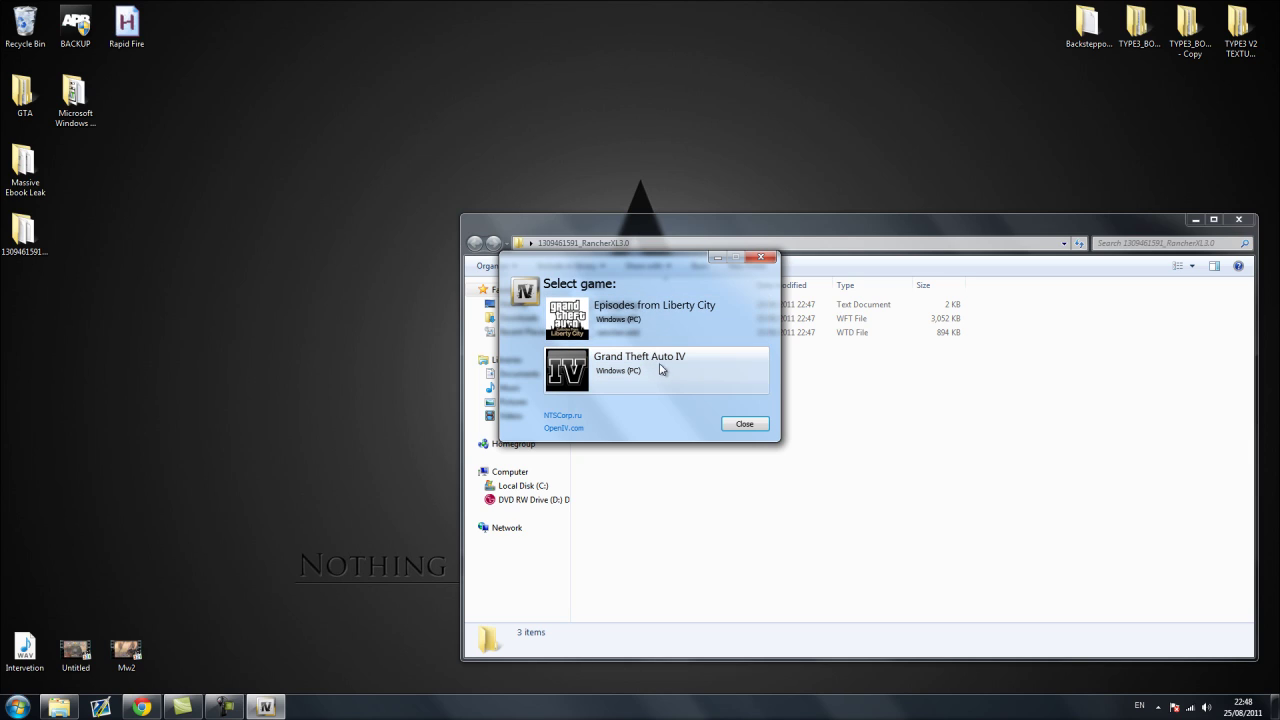
{"action": "left_click", "coordinate": [609, 390]}
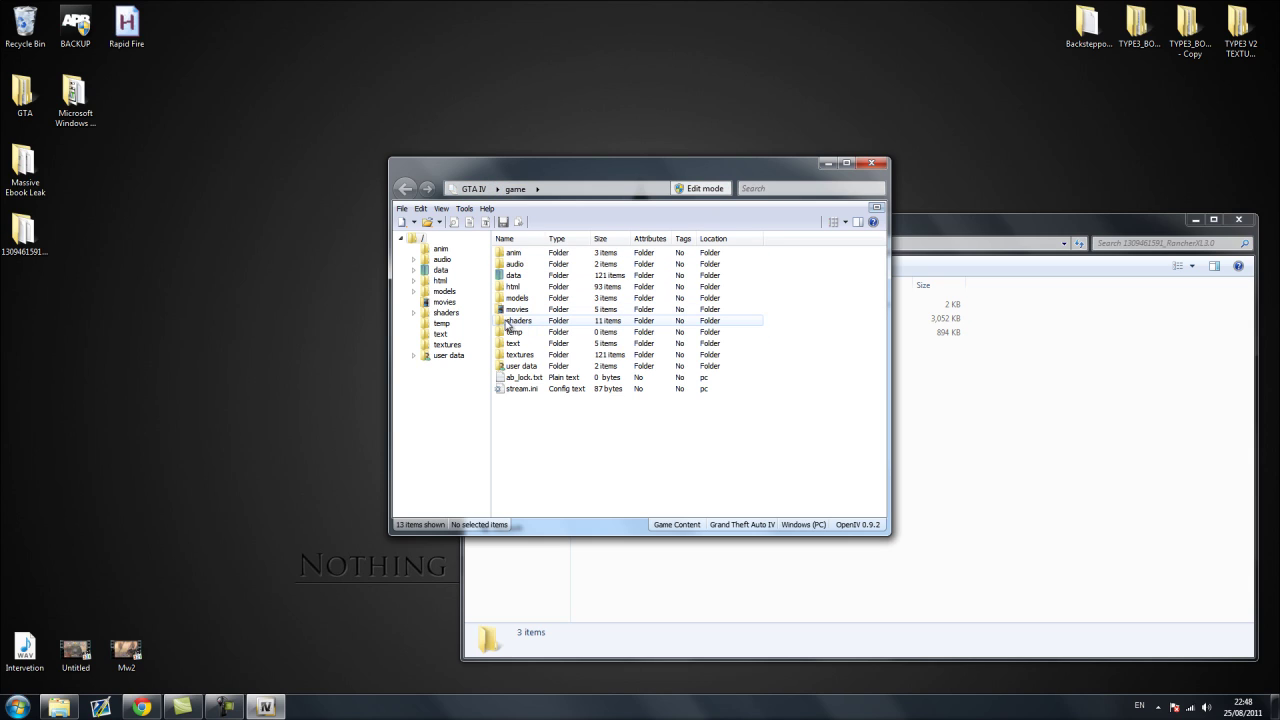
Open vehicles.img in the models/cdimages folder and enable edit mode for it, accepting automatic saving of changes.
{"action": "left_click", "coordinate": [511, 300]}
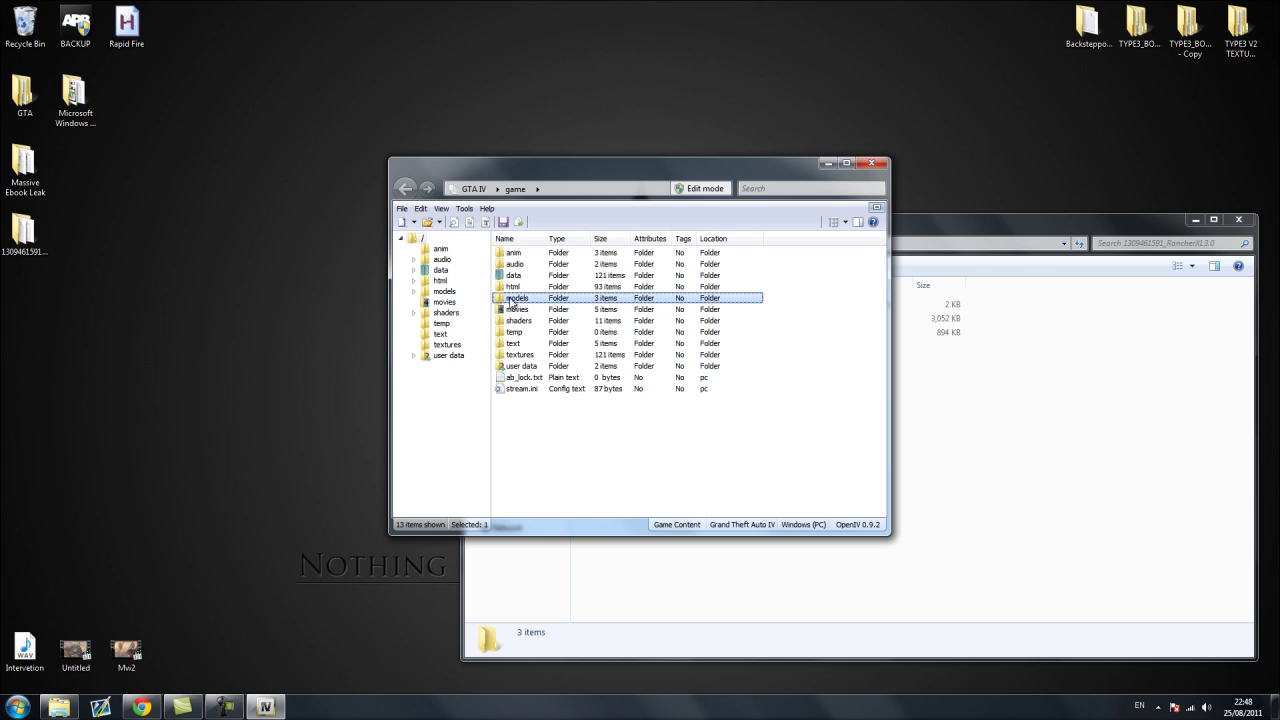
{"action": "double_click", "coordinate": [516, 300]}
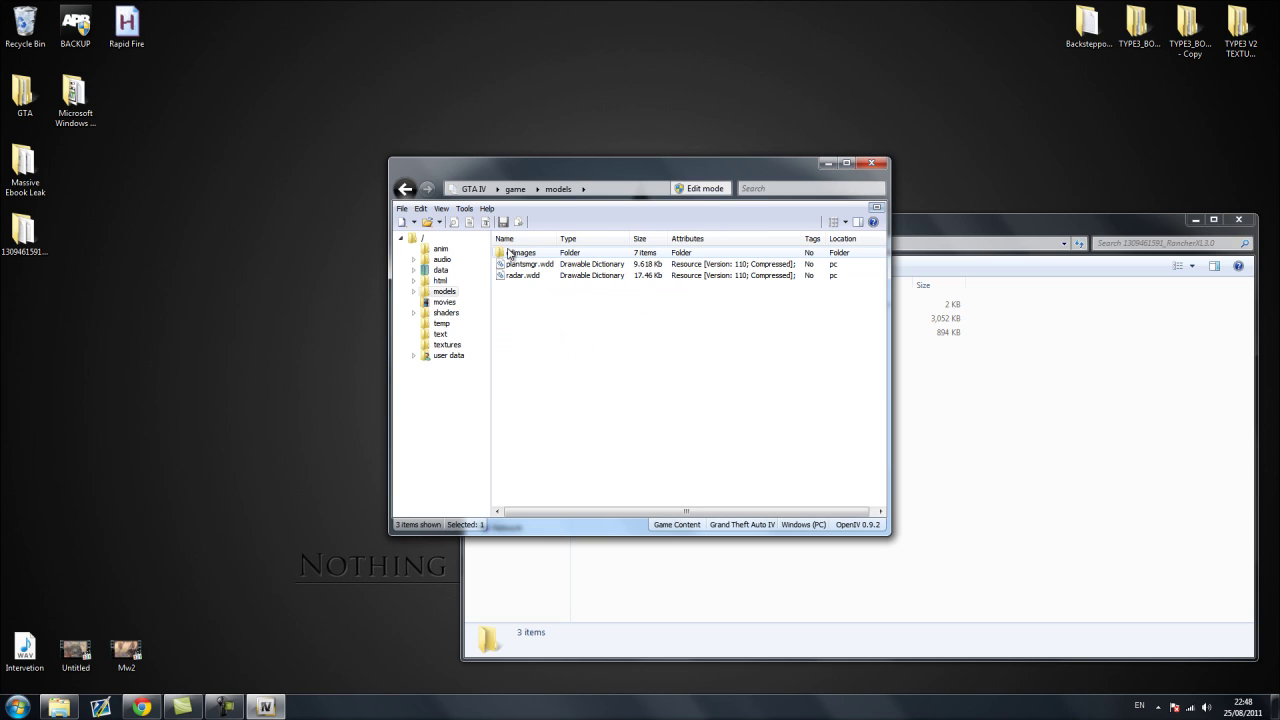
{"action": "double_click", "coordinate": [516, 254]}
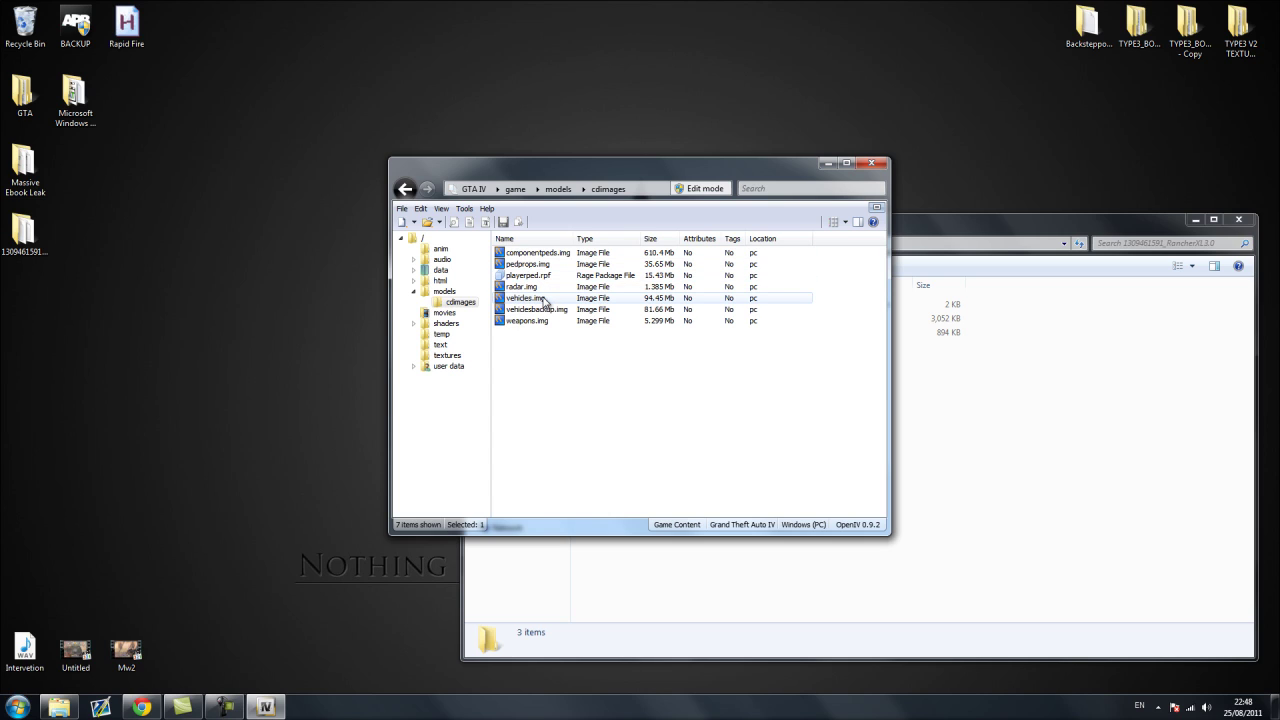
{"action": "left_click", "coordinate": [528, 312]}
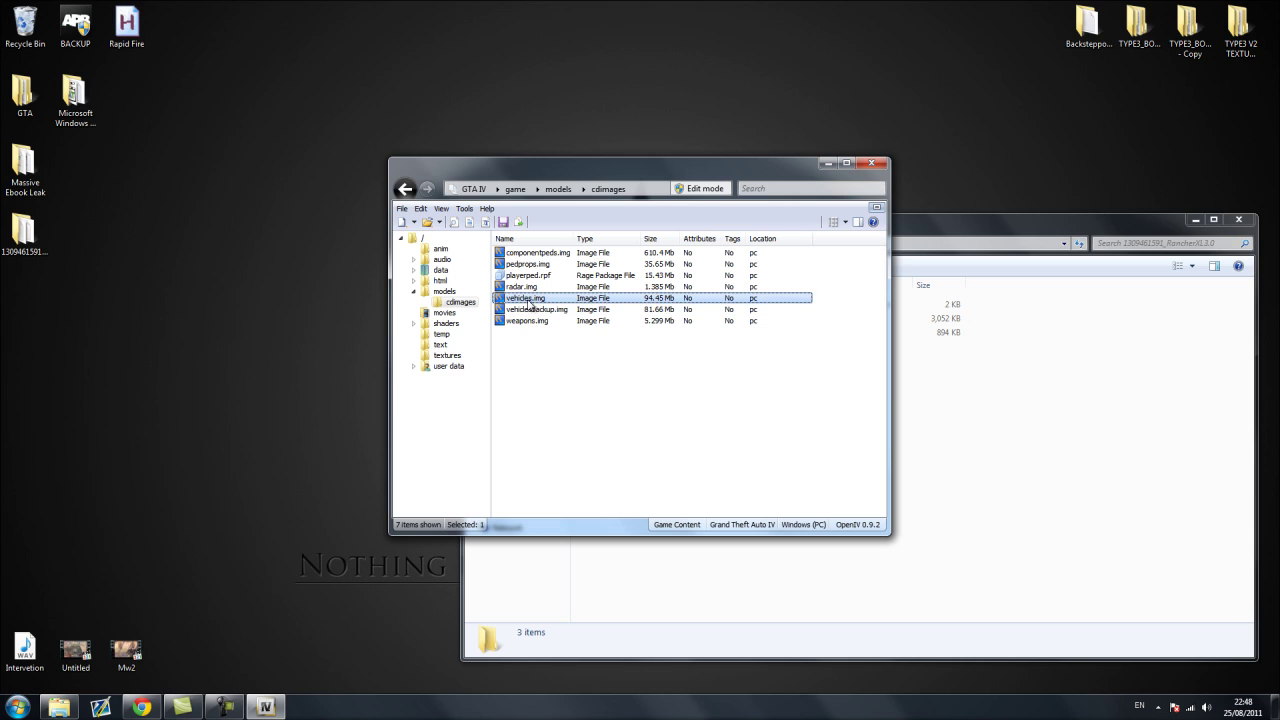
{"action": "left_click", "coordinate": [525, 300]}
{"action": "double_click", "coordinate": [520, 299]}
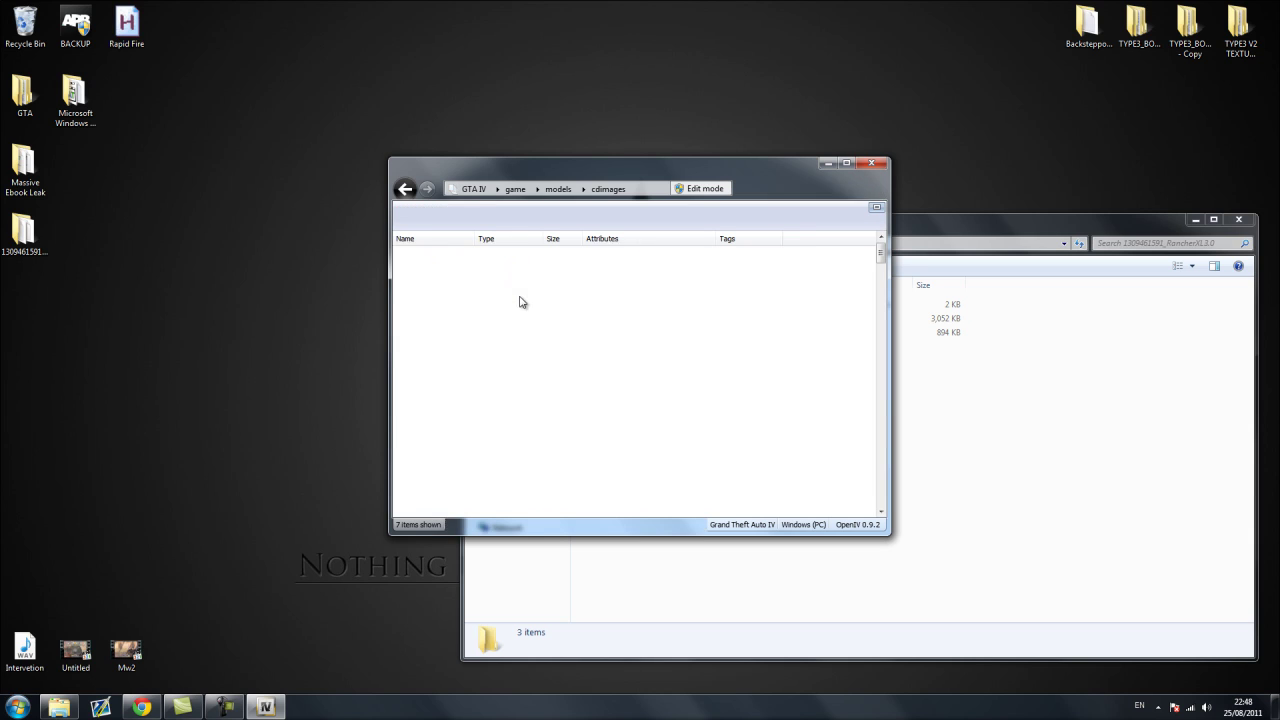
{"action": "left_click", "coordinate": [715, 191]}
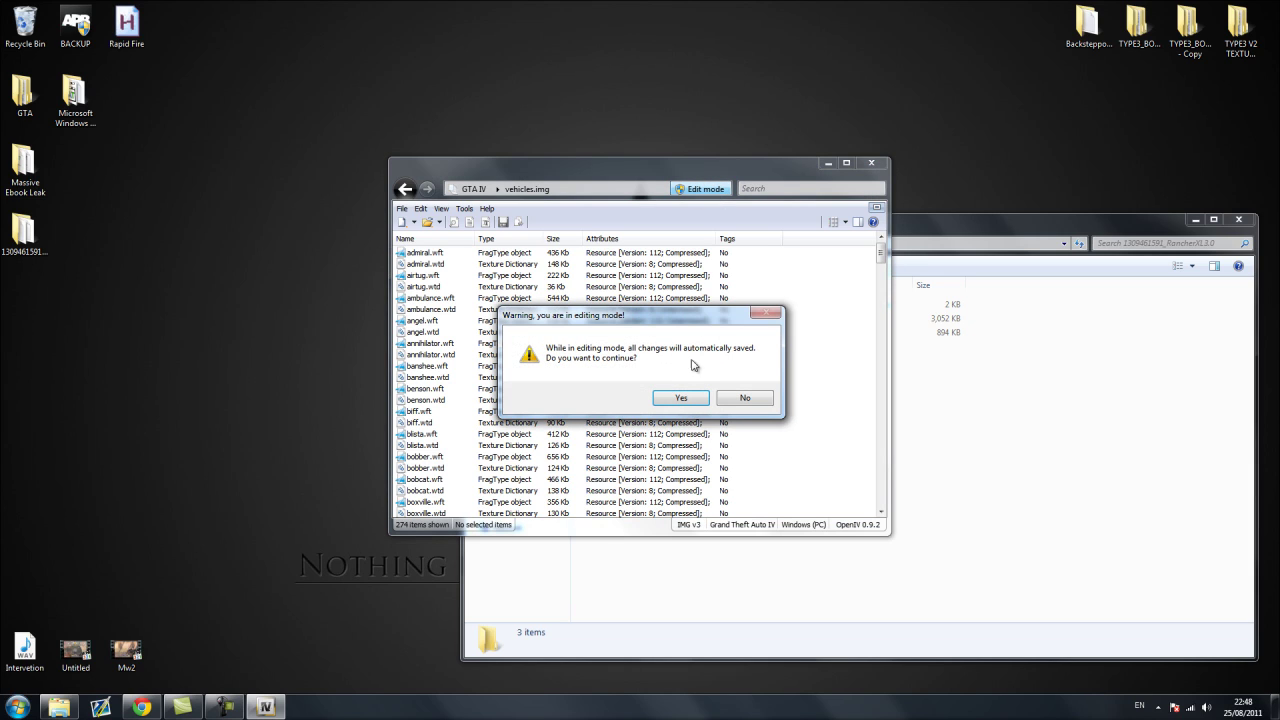
{"action": "left_click", "coordinate": [679, 399]}
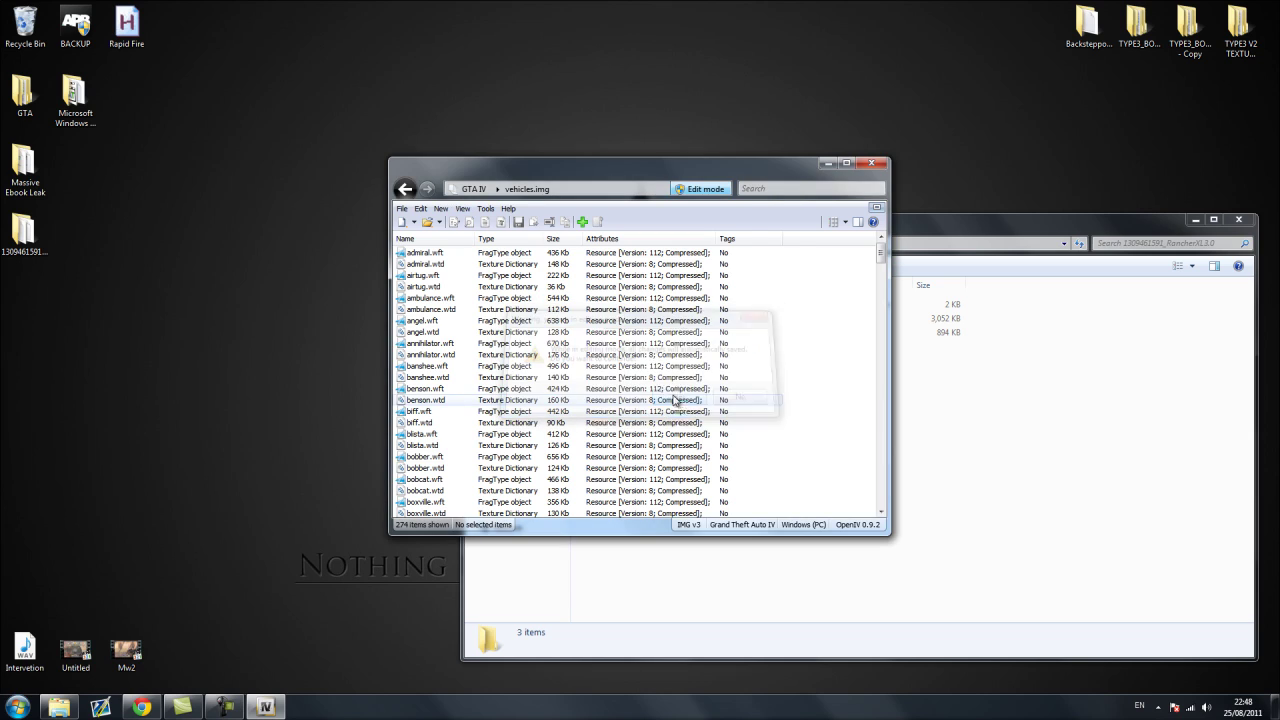
Back up the original rancher.wft and rancher.wtd by extracting them from vehicles.img to the desktop.
{"action": "left_click", "coordinate": [536, 311]}
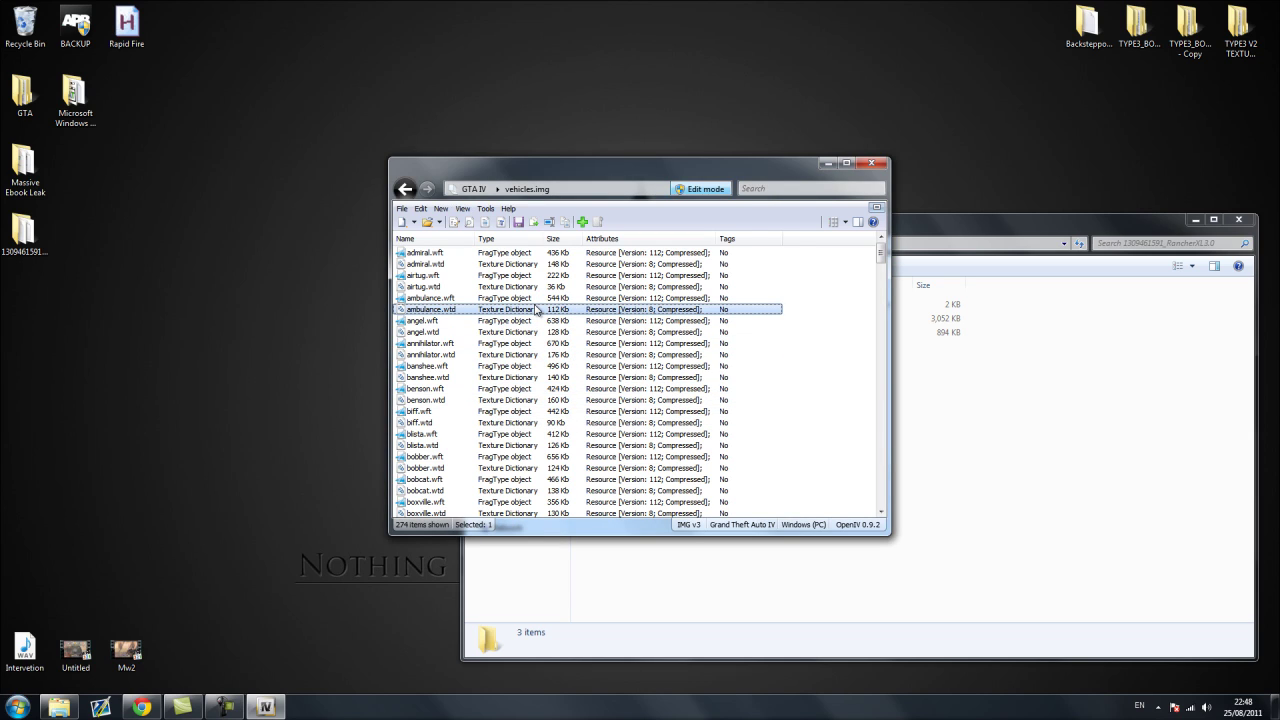
{"action": "left_click", "coordinate": [481, 266]}
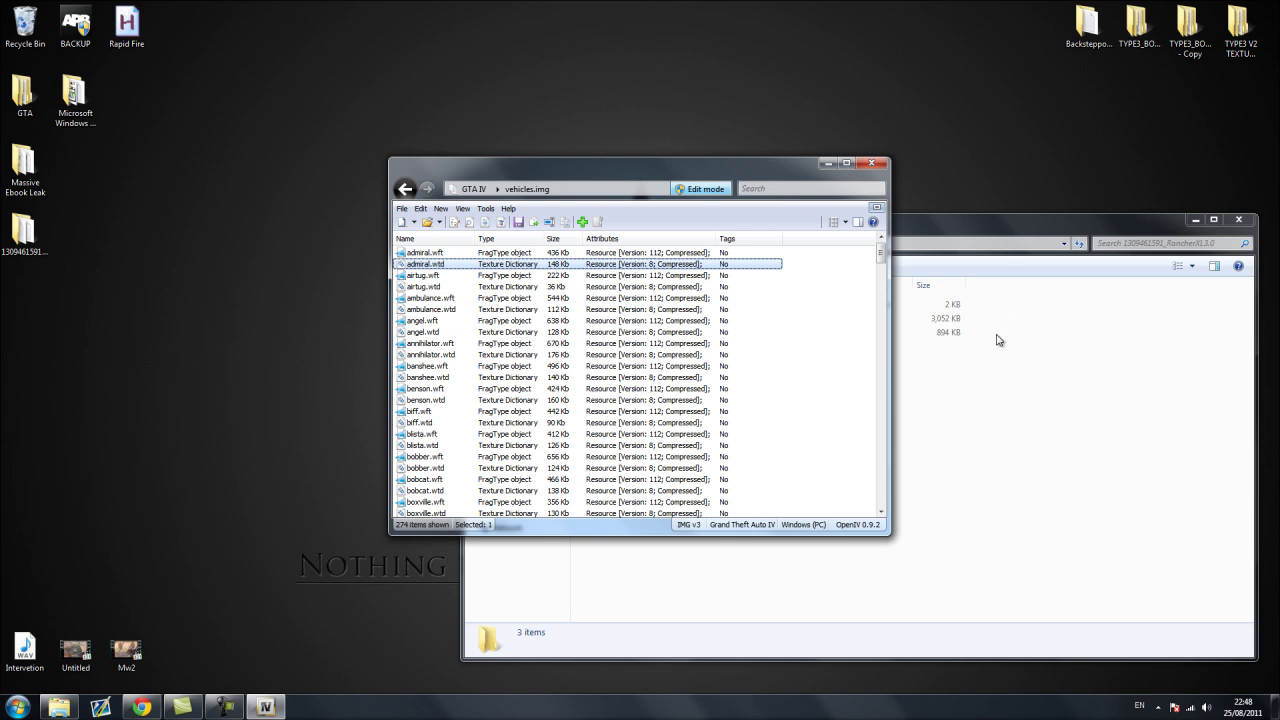
{"action": "left_click_drag", "start_coordinate": [985, 223], "coordinate": [1048, 575]}
{"action": "left_click", "coordinate": [546, 262]}
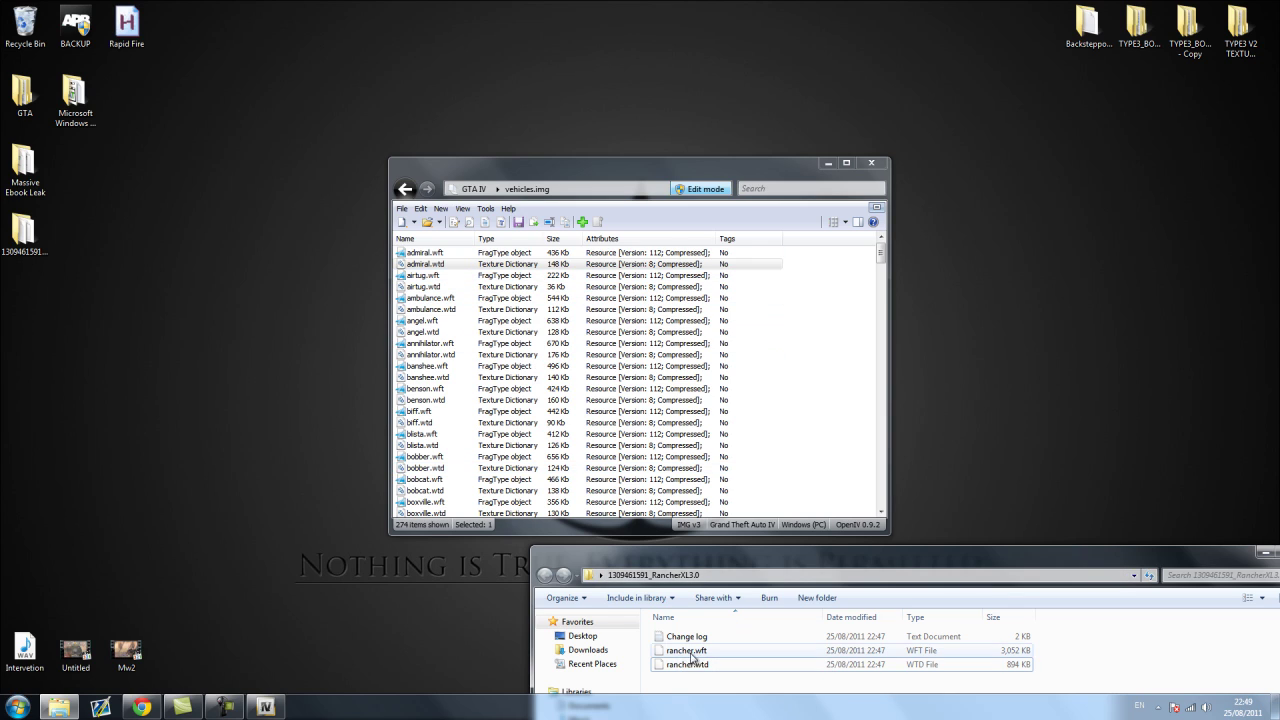
{"action": "left_click", "coordinate": [445, 287]}
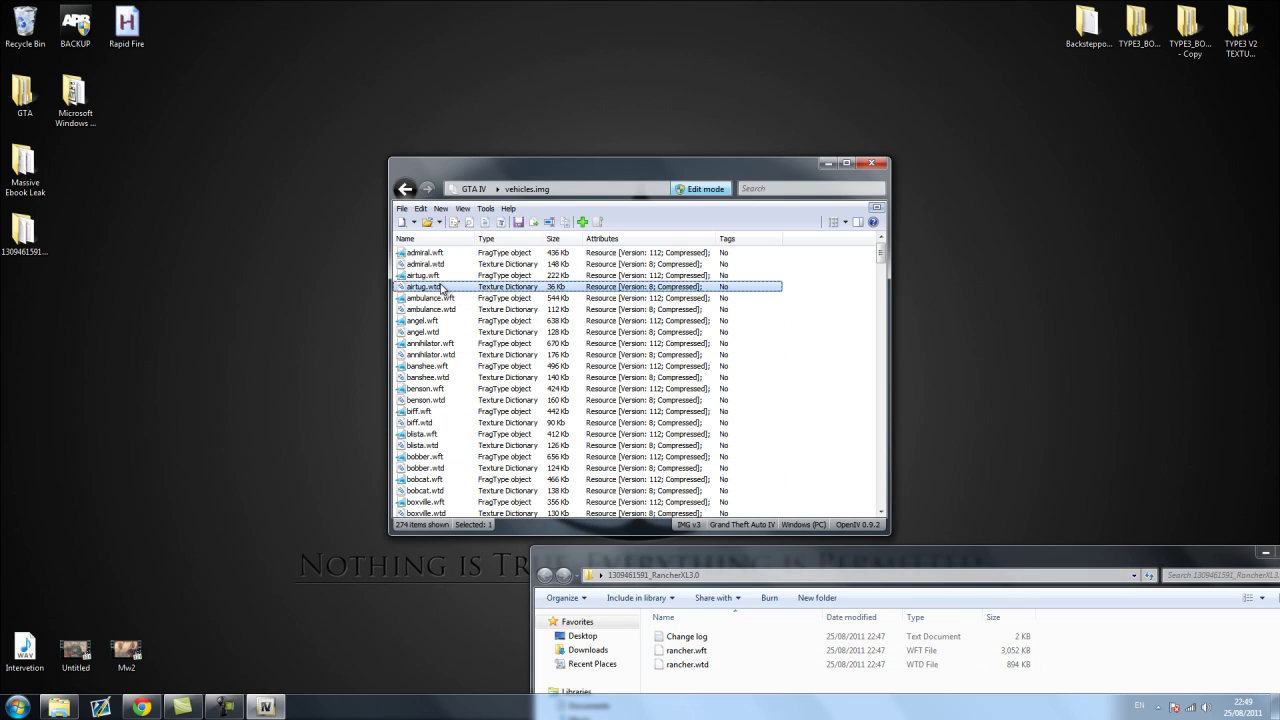
{"action": "key", "text": "r"}
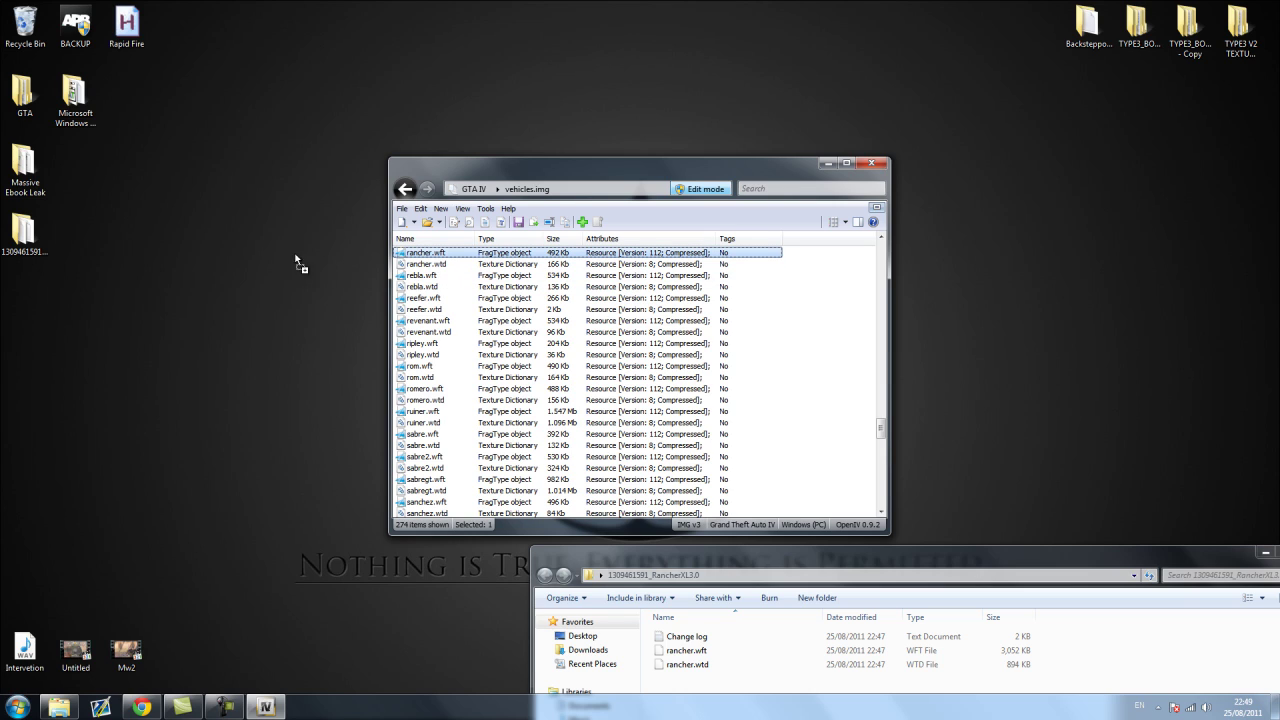
{"action": "left_click_drag", "start_coordinate": [297, 262], "coordinate": [297, 262]}
{"action": "left_click_drag", "start_coordinate": [427, 264], "coordinate": [240, 300]}
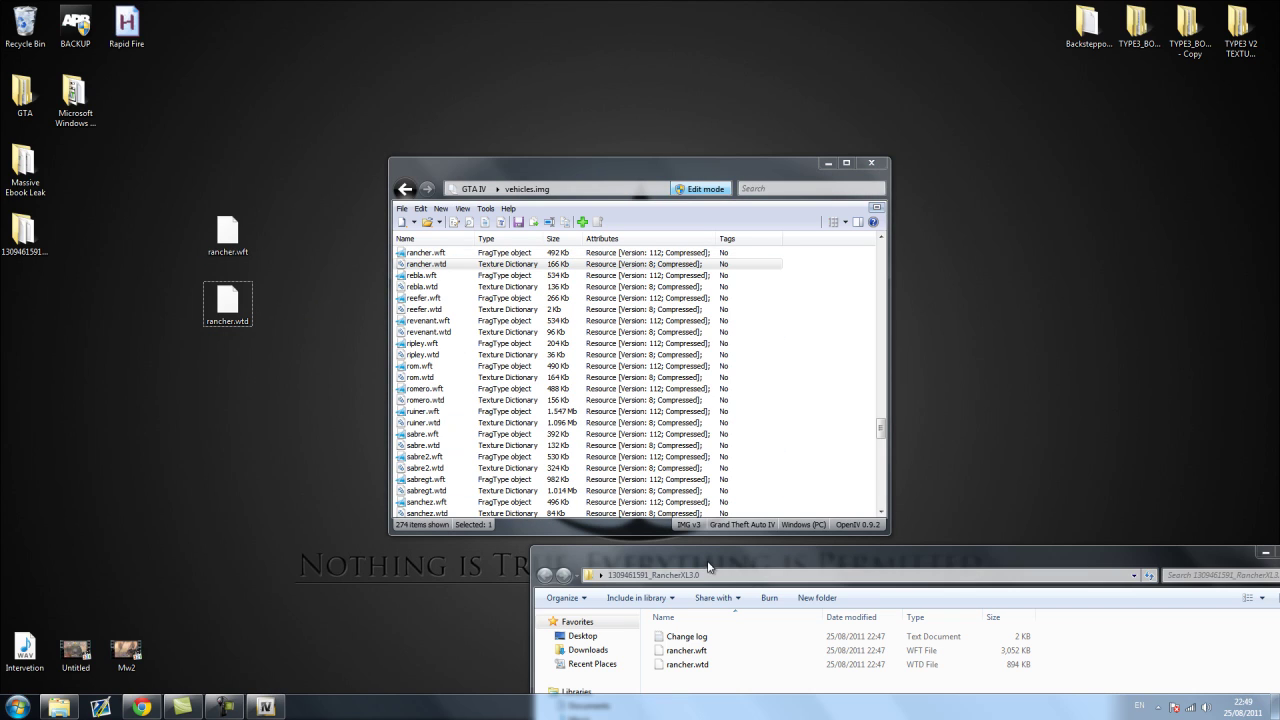
{"action": "left_click_drag", "start_coordinate": [708, 564], "coordinate": [693, 561]}
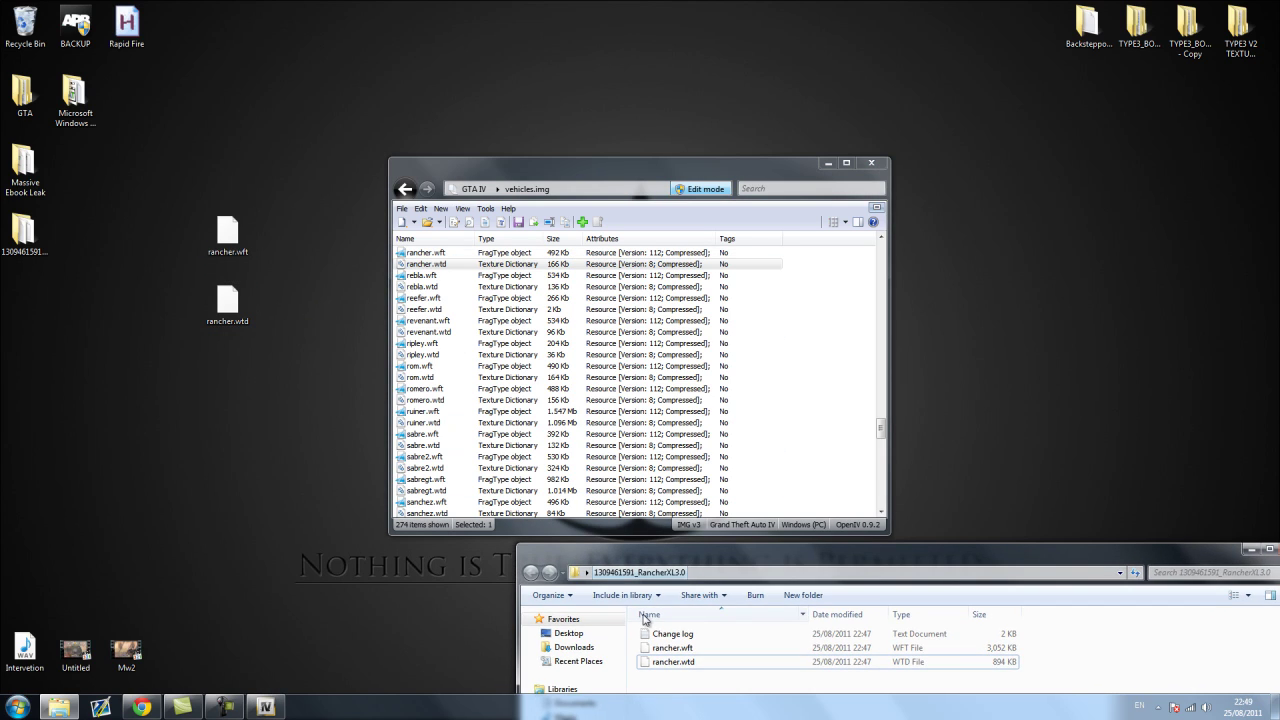
{"action": "left_click_drag", "start_coordinate": [670, 677], "coordinate": [510, 305]}
{"action": "left_click", "coordinate": [665, 685]}
{"action": "left_click", "coordinate": [672, 650]}
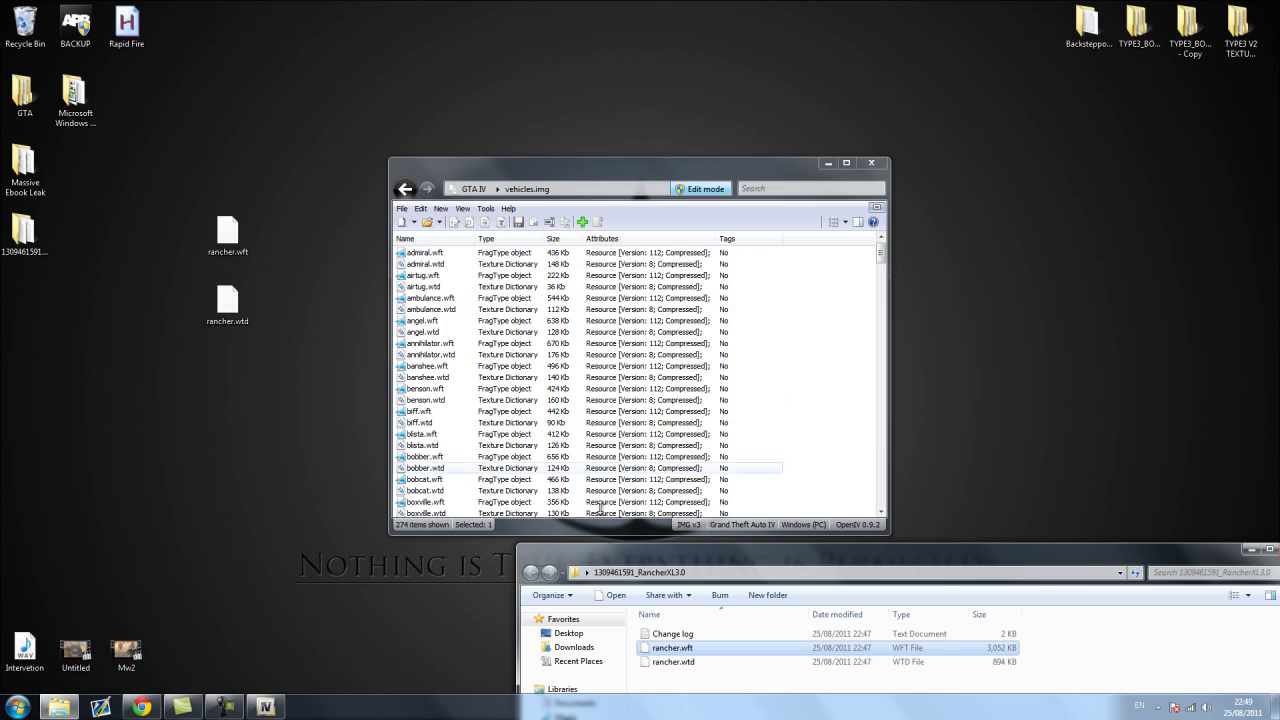
{"action": "left_click", "coordinate": [650, 663]}
{"action": "left_click_drag", "start_coordinate": [648, 662], "coordinate": [594, 388]}
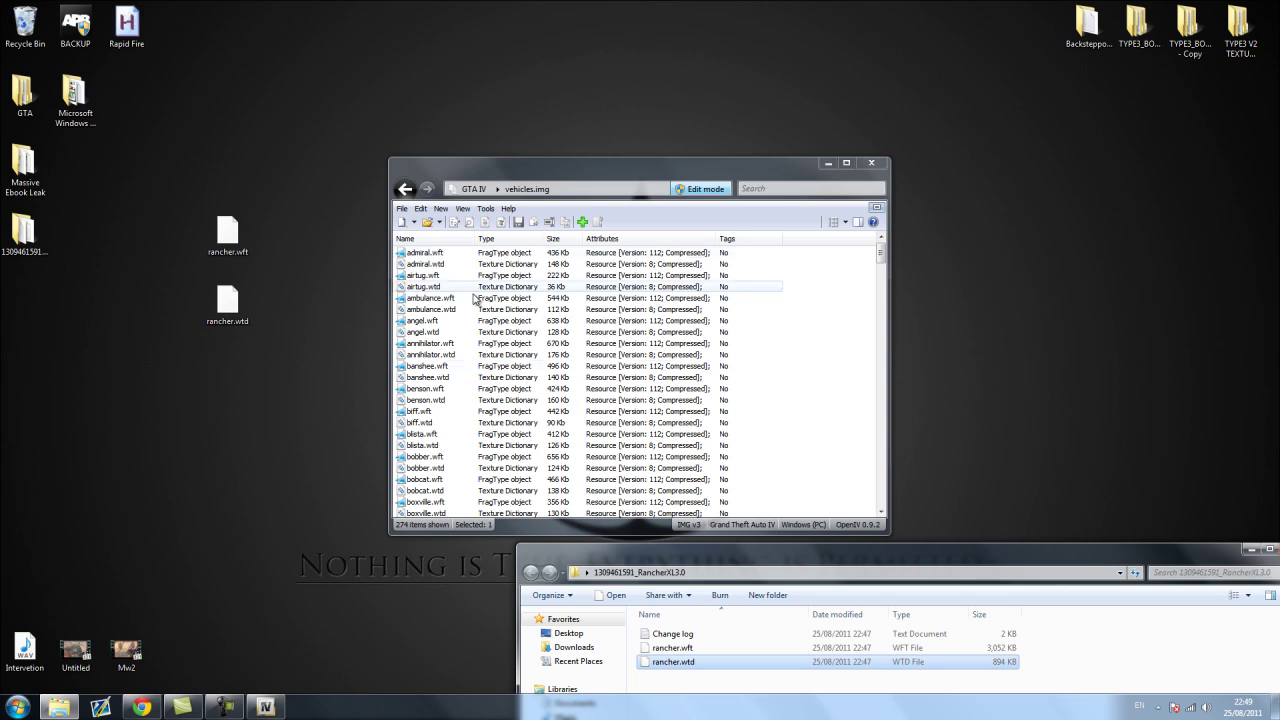
Rebuild the vehicles.img archive without reopening it, and close OpenIV.
{"action": "left_click", "coordinate": [402, 209]}
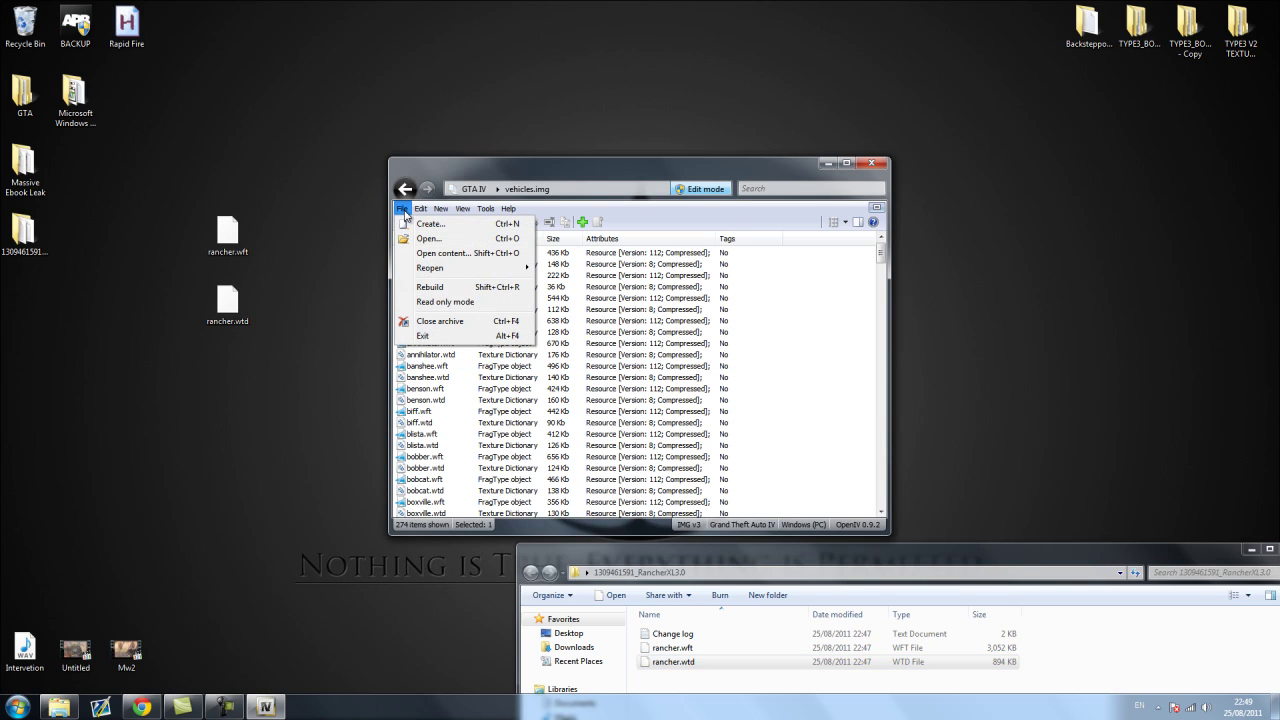
{"action": "left_click", "coordinate": [429, 288]}
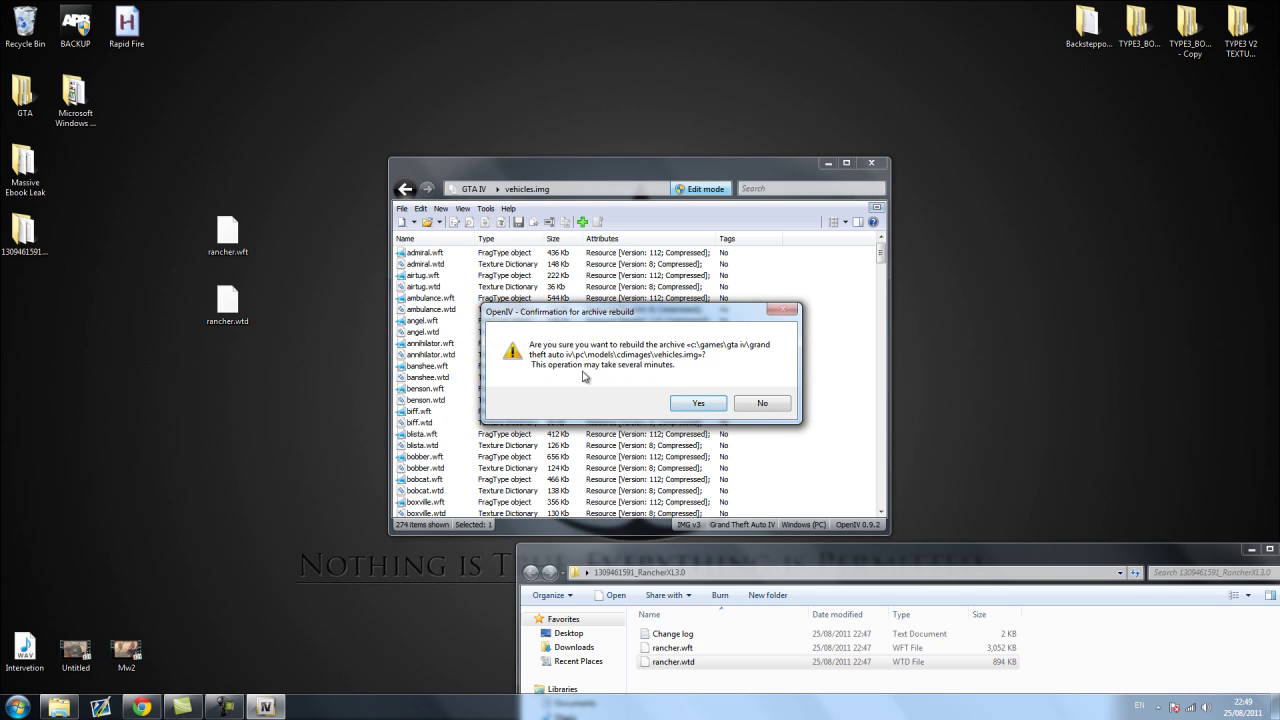
{"action": "left_click", "coordinate": [695, 405]}
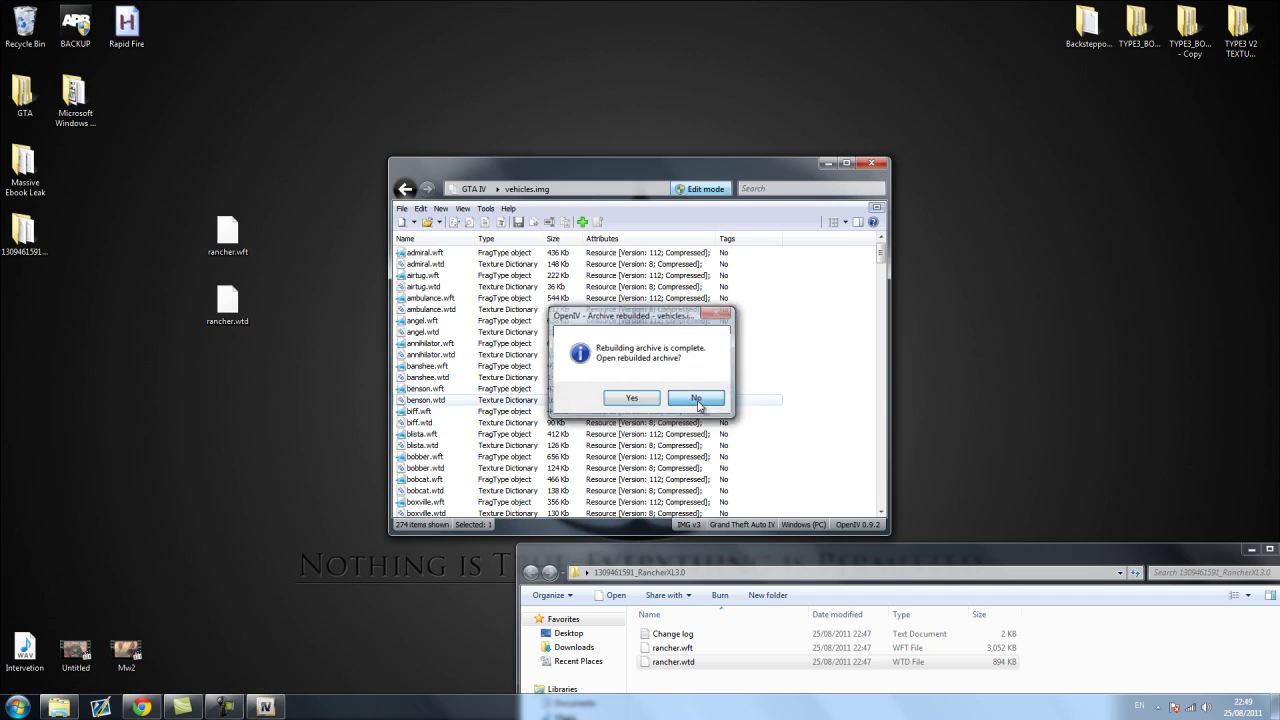
{"action": "left_click", "coordinate": [697, 398]}
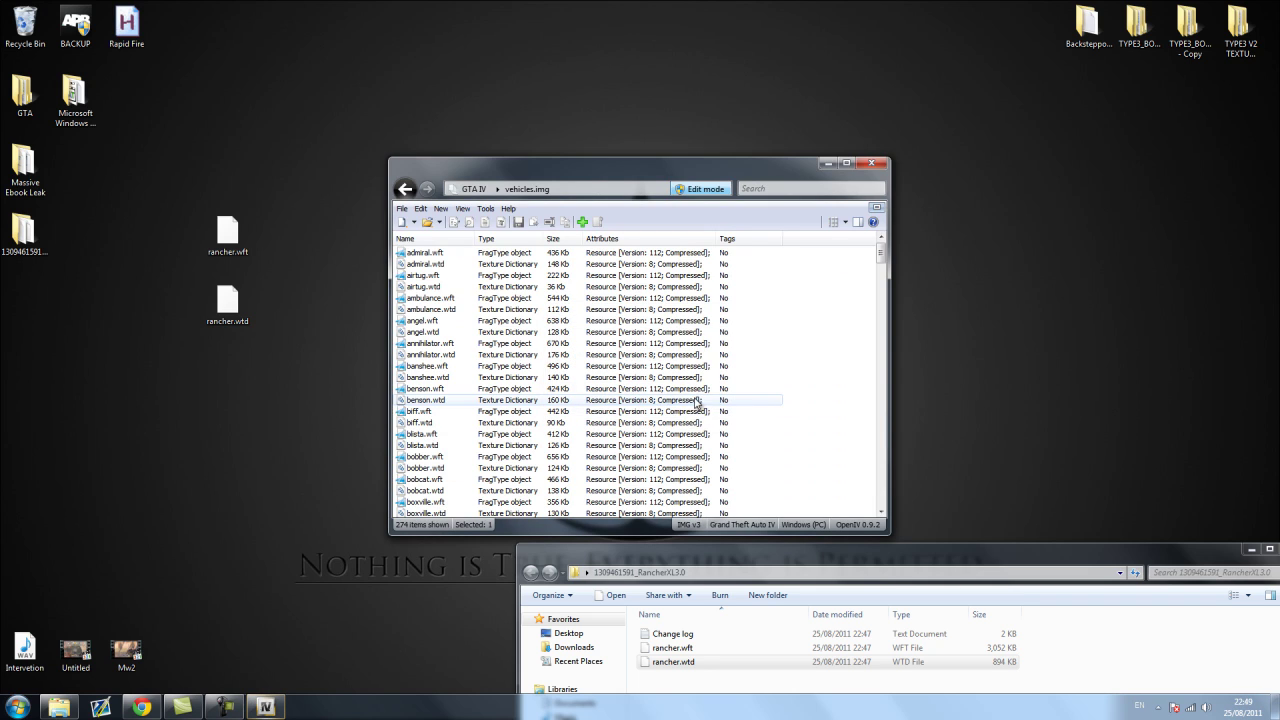
{"action": "left_click", "coordinate": [873, 164]}
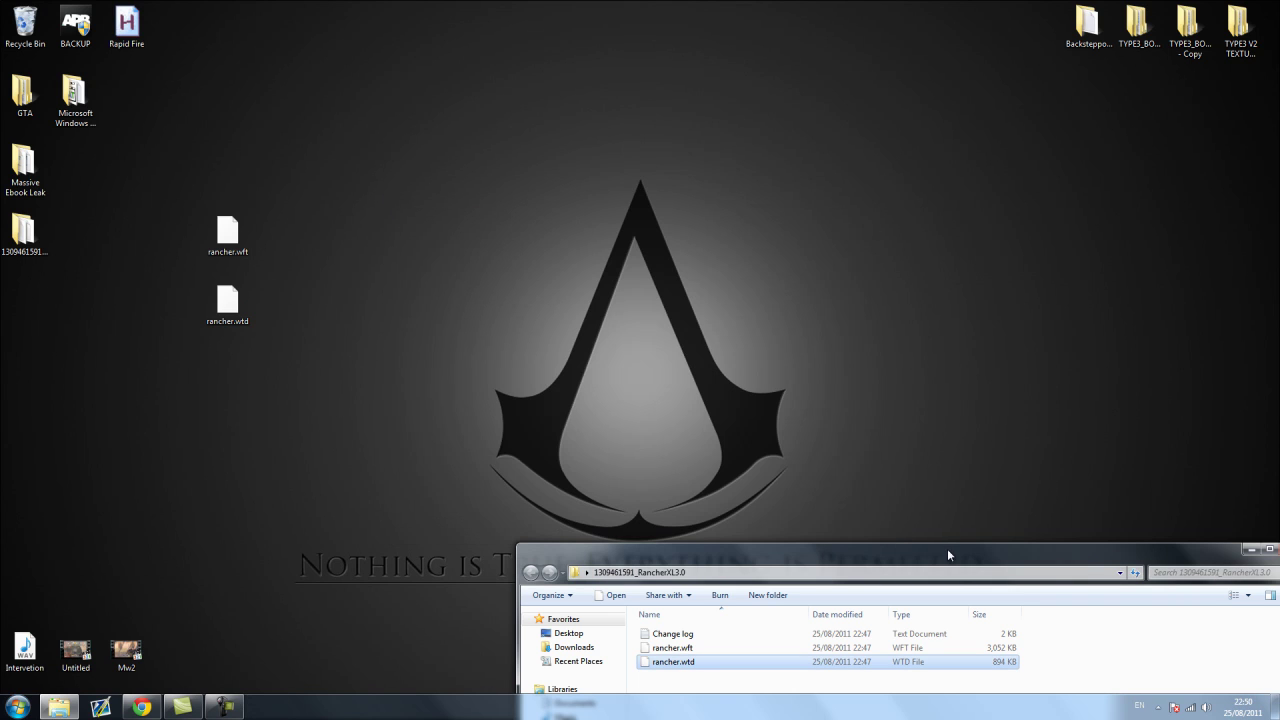
Open the mod's Change log file and close the extracted Rancher folder, keeping the text window in clear view.
{"action": "left_click_drag", "start_coordinate": [947, 548], "coordinate": [851, 246]}
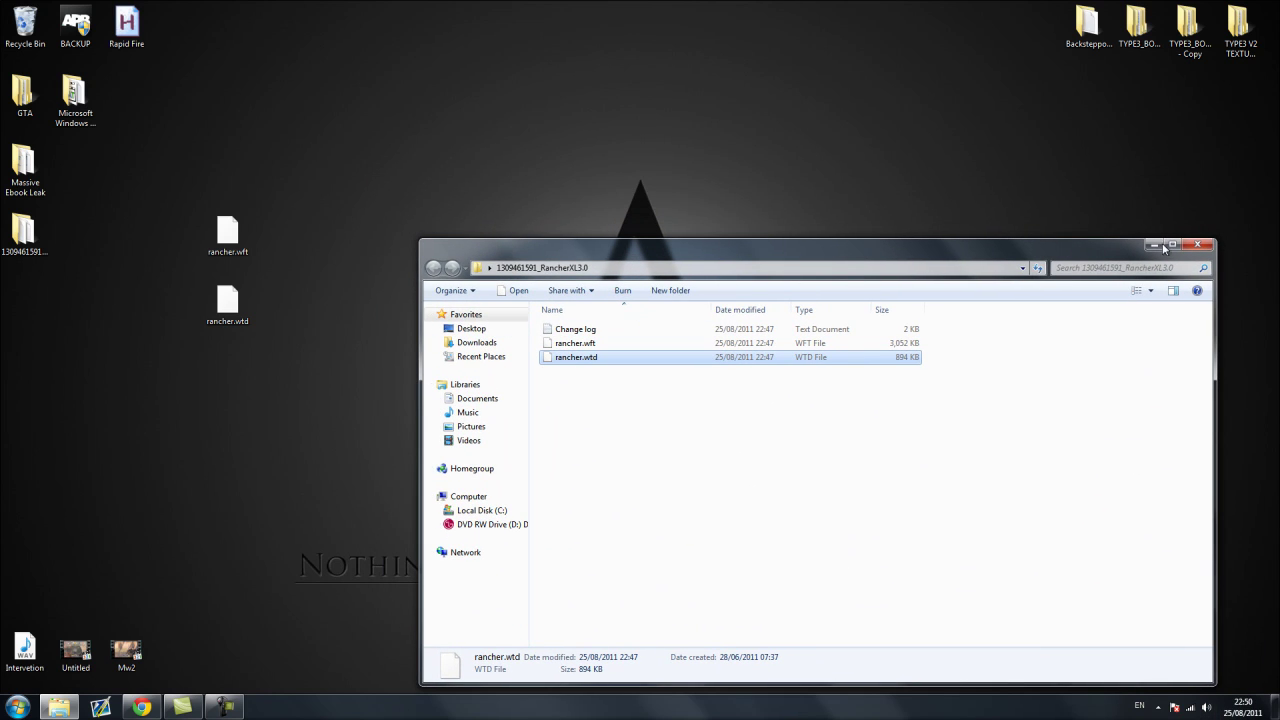
{"action": "double_click", "coordinate": [560, 330]}
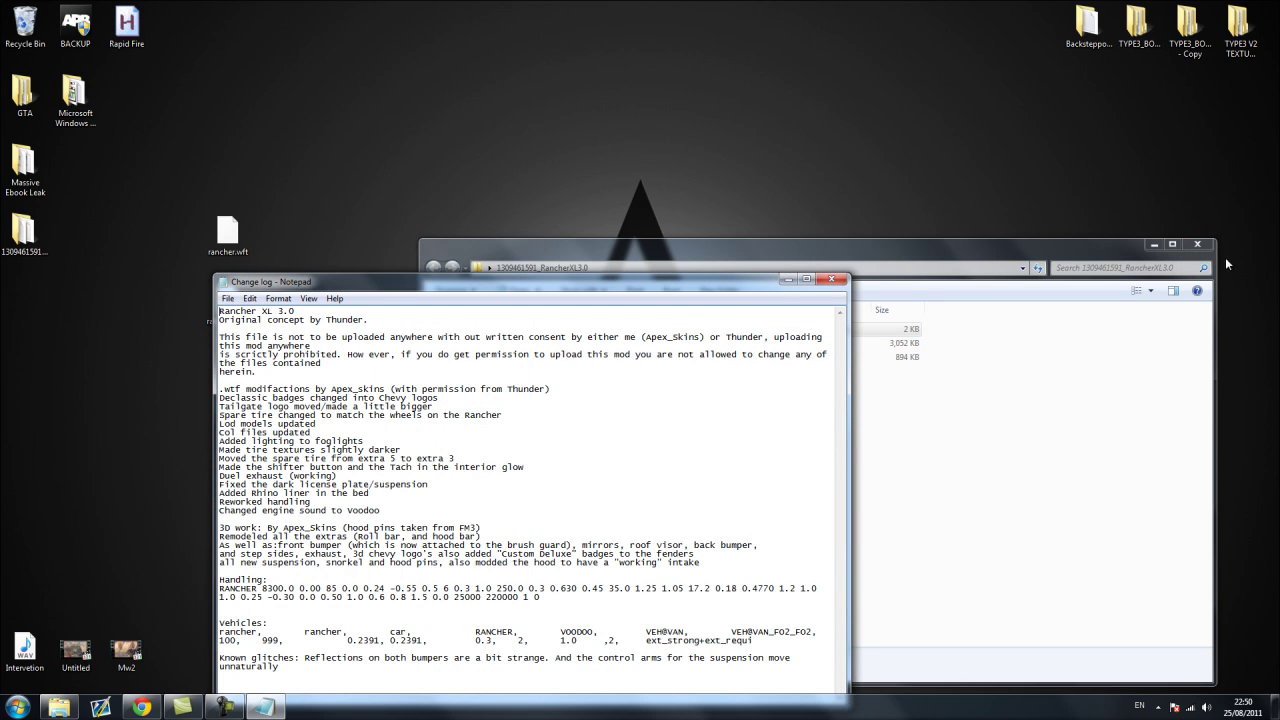
{"action": "left_click", "coordinate": [1197, 244]}
{"action": "left_click_drag", "start_coordinate": [532, 284], "coordinate": [831, 192]}
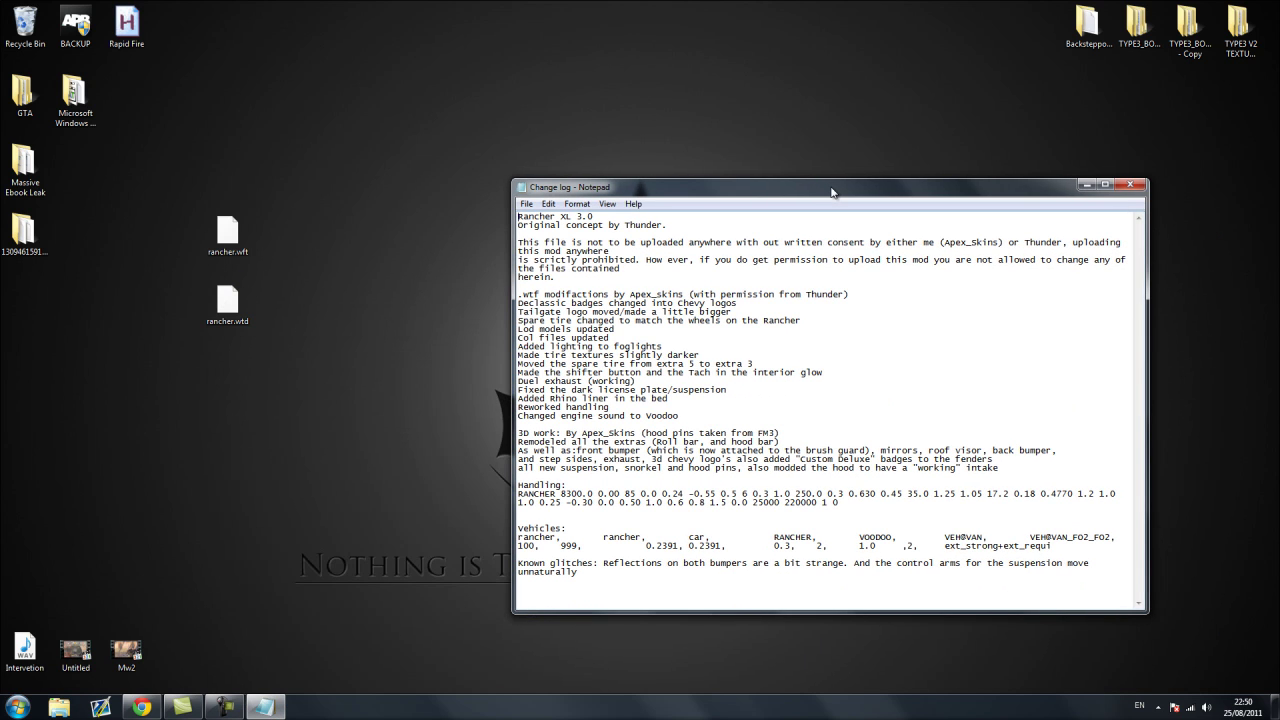
Browse to the common/data folder inside C:\Games\GTA IV\Grand Theft Auto IV.
{"action": "left_click", "coordinate": [18, 707]}
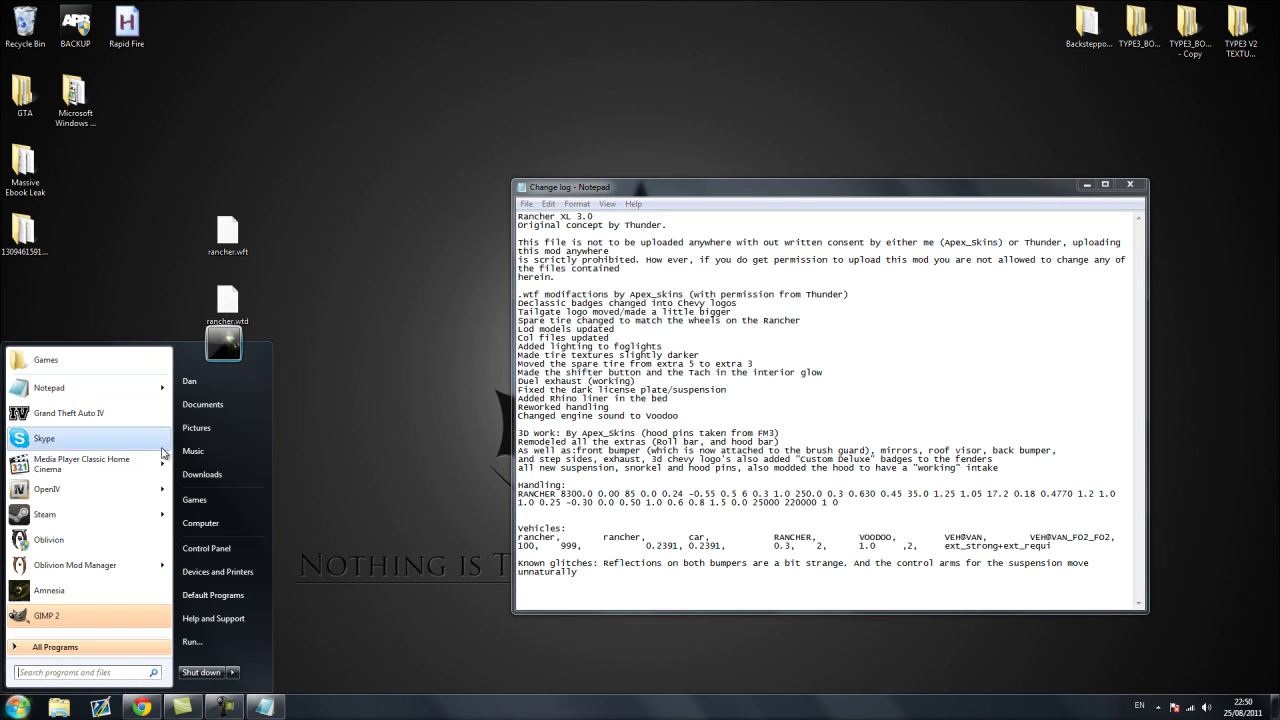
{"action": "left_click", "coordinate": [2, 716]}
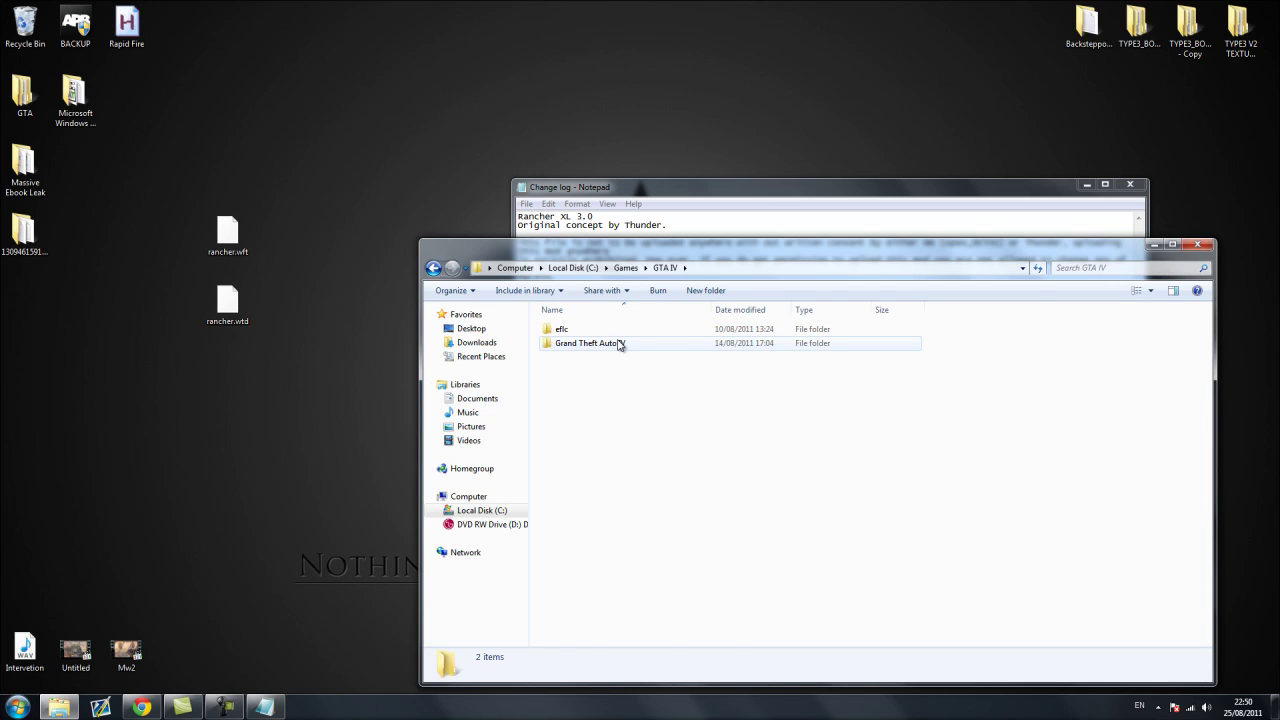
{"action": "double_click", "coordinate": [618, 343]}
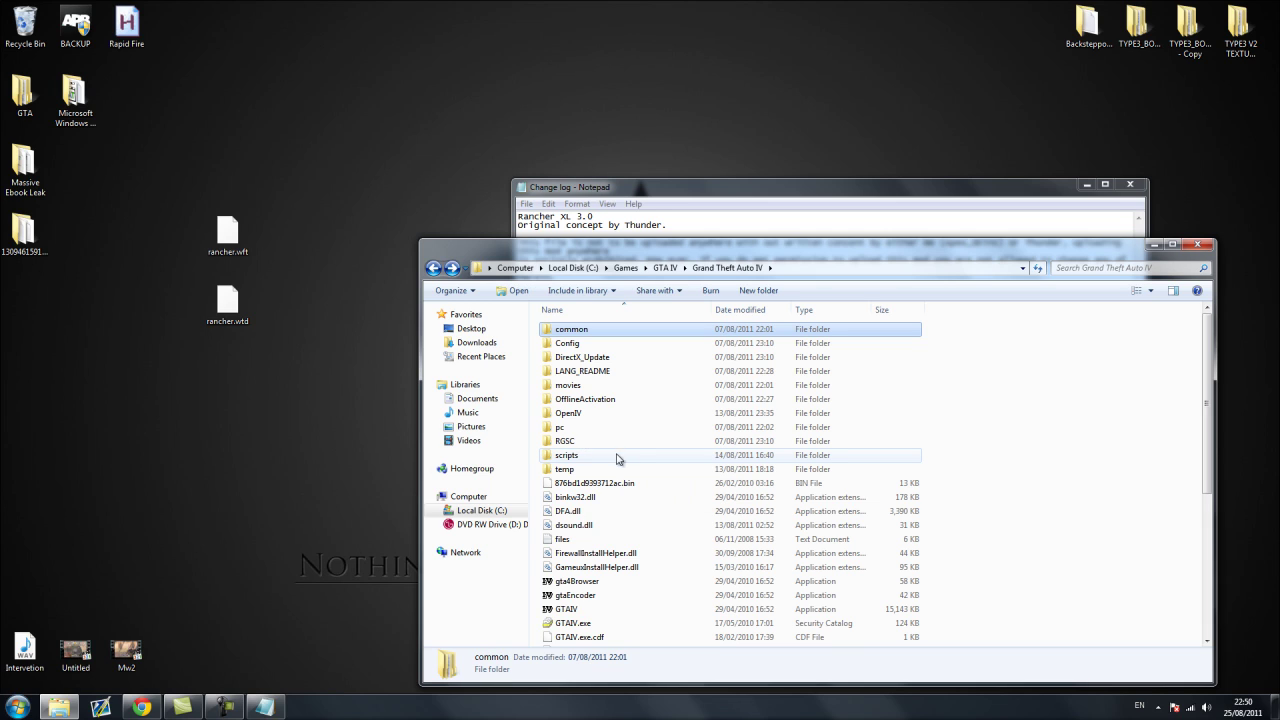
{"action": "double_click", "coordinate": [617, 333]}
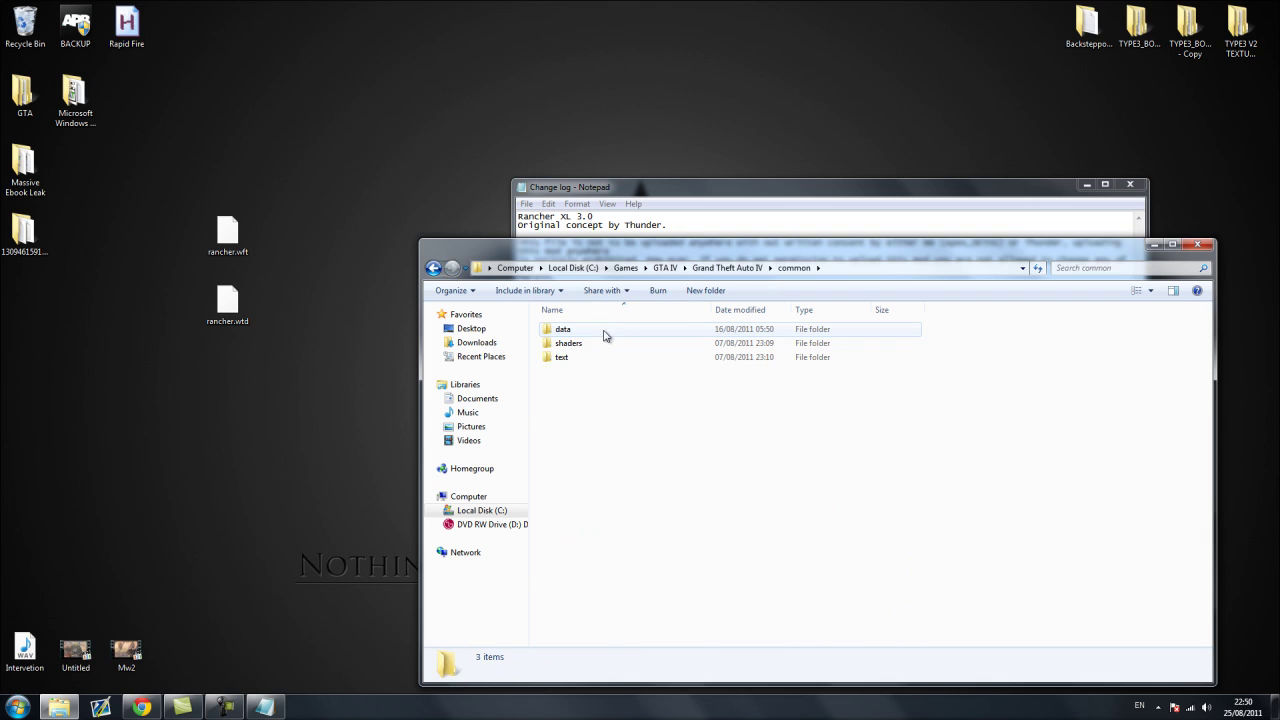
{"action": "double_click", "coordinate": [574, 333]}
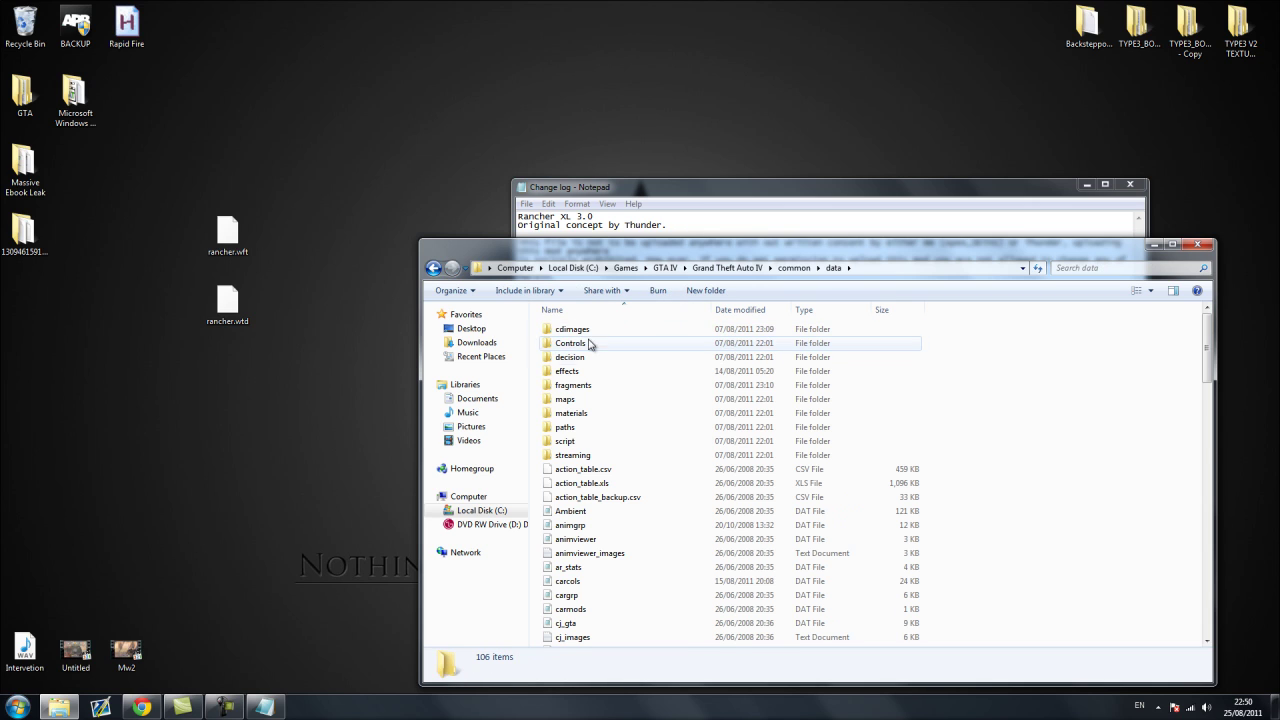
Locate the handling DAT file in the data folder and open it in Notepad.
{"action": "scroll", "coordinate": [683, 558], "scroll_direction": "down", "scroll_amount": 7}
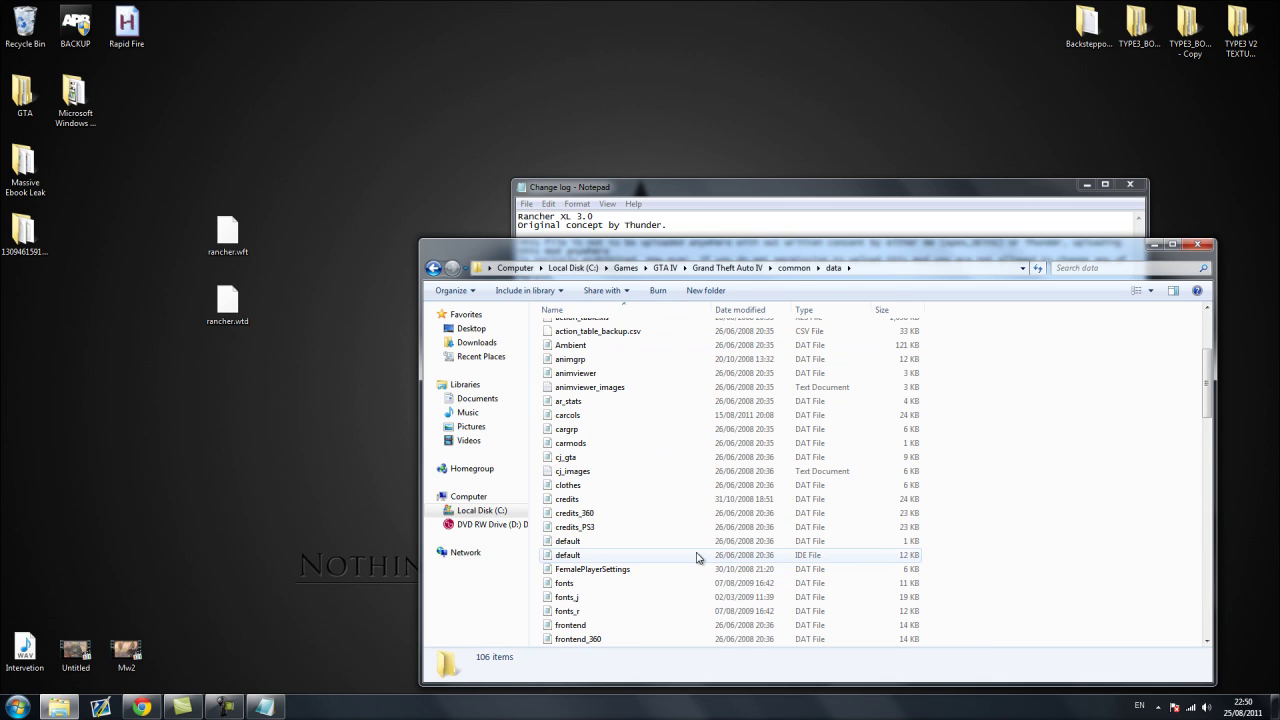
{"action": "scroll", "coordinate": [697, 557], "scroll_direction": "down", "scroll_amount": 7}
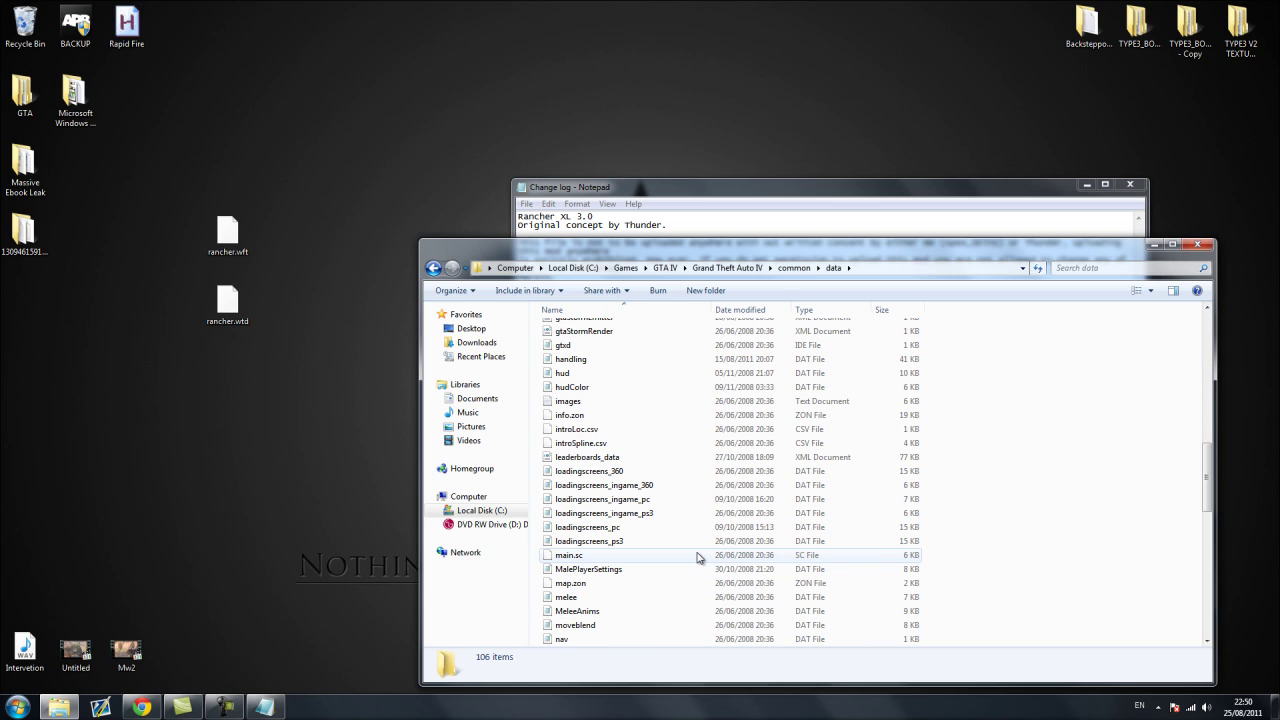
{"action": "scroll", "coordinate": [697, 557], "scroll_direction": "up", "scroll_amount": 1}
{"action": "left_click", "coordinate": [264, 706]}
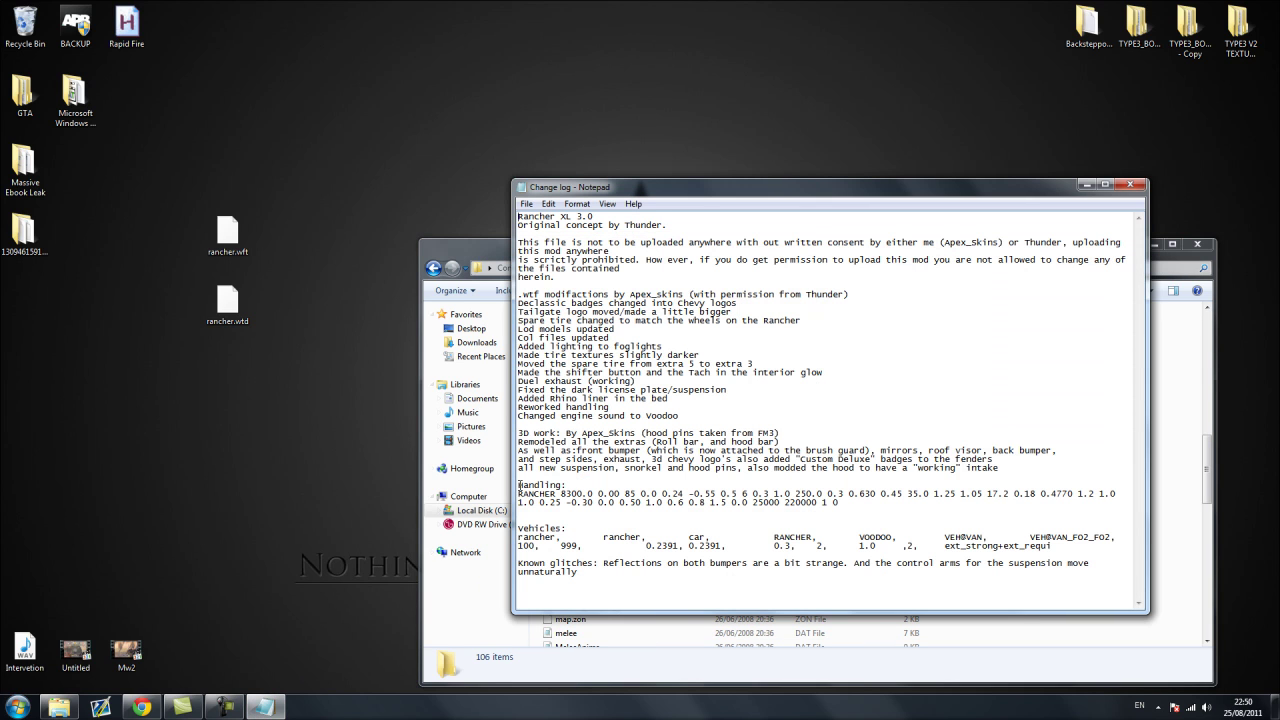
{"action": "left_click", "coordinate": [570, 633]}
{"action": "left_click", "coordinate": [586, 550]}
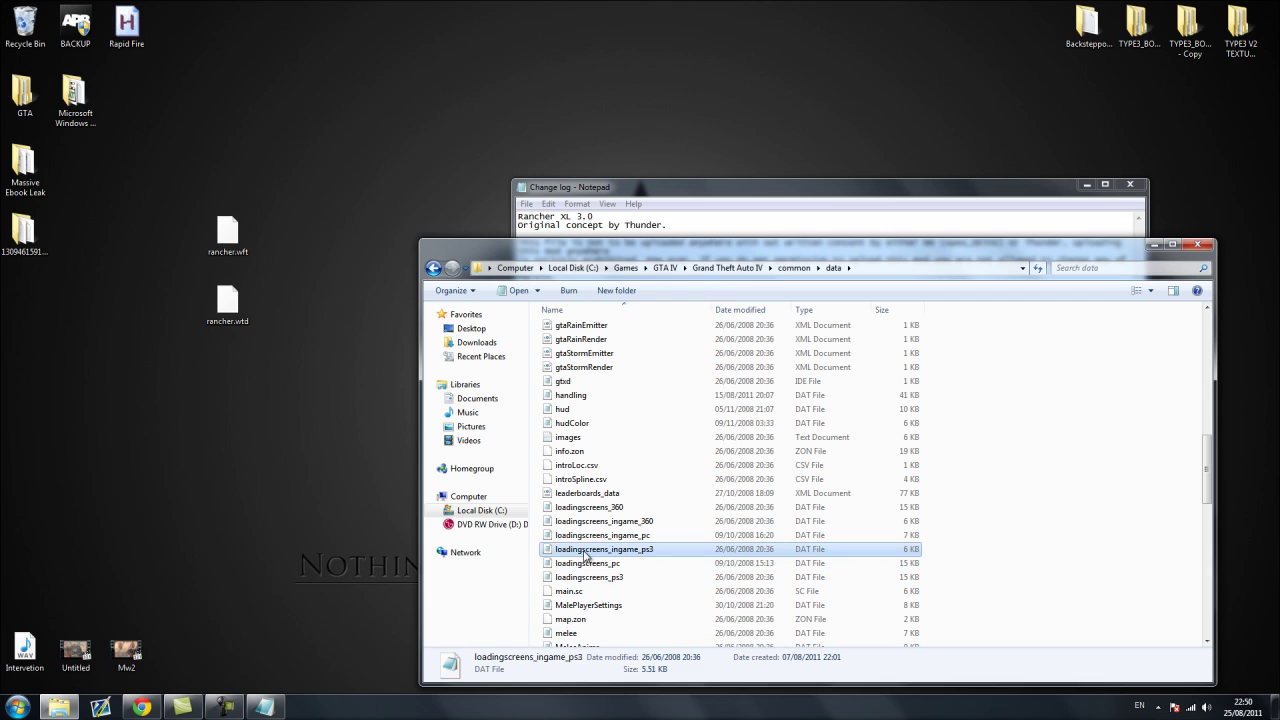
{"action": "key", "text": "h"}
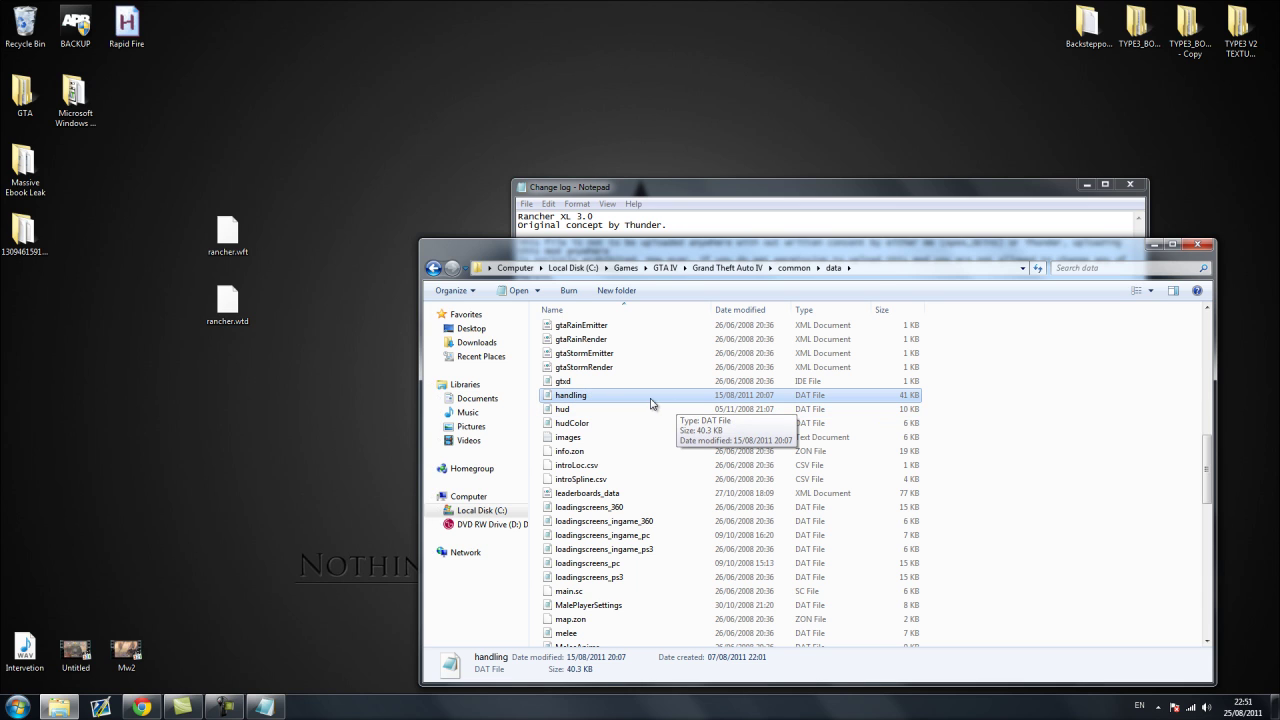
{"action": "double_click", "coordinate": [571, 398]}
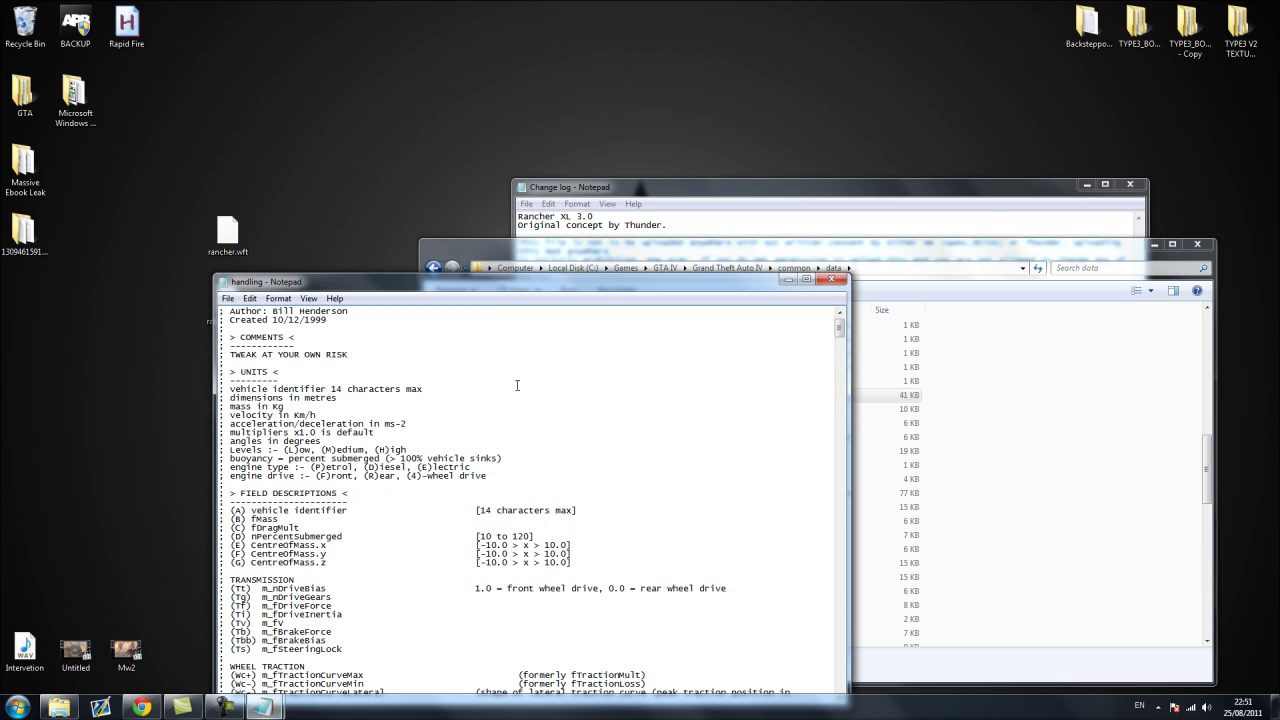
Turn off word wrap in the handling file and position its window fully on screen.
{"action": "left_click_drag", "start_coordinate": [698, 282], "coordinate": [681, 227]}
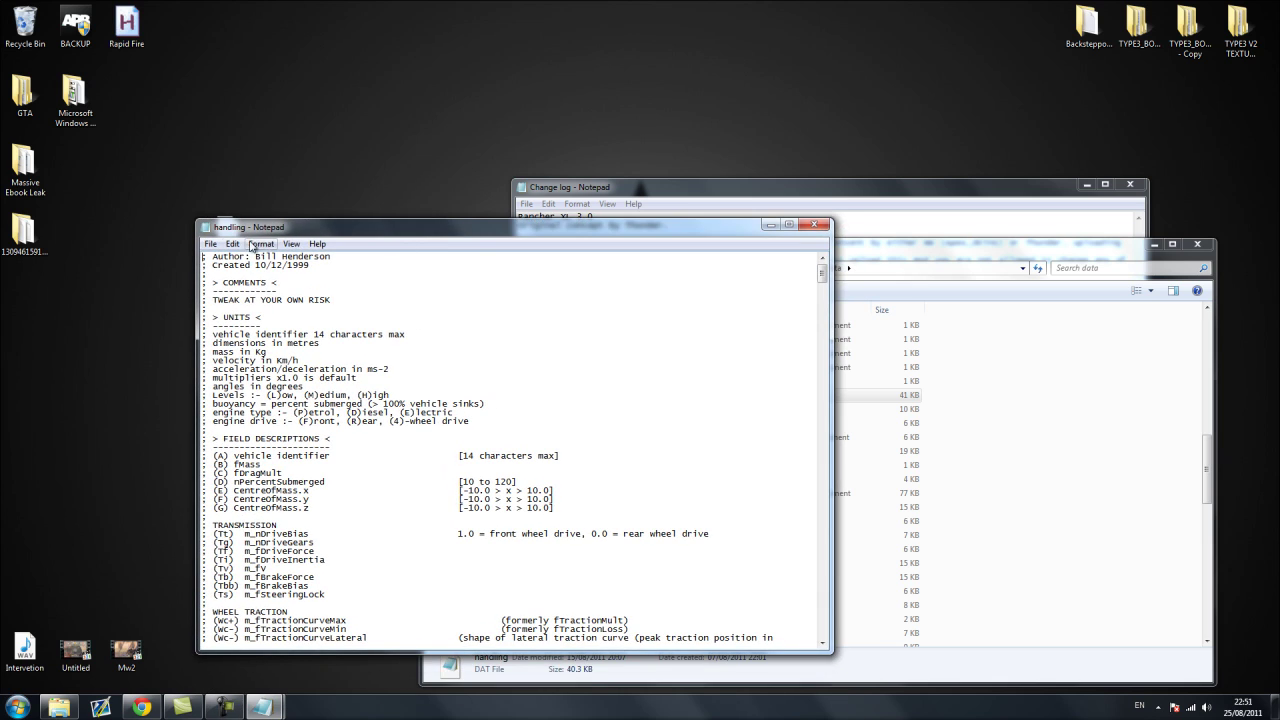
{"action": "left_click", "coordinate": [258, 246]}
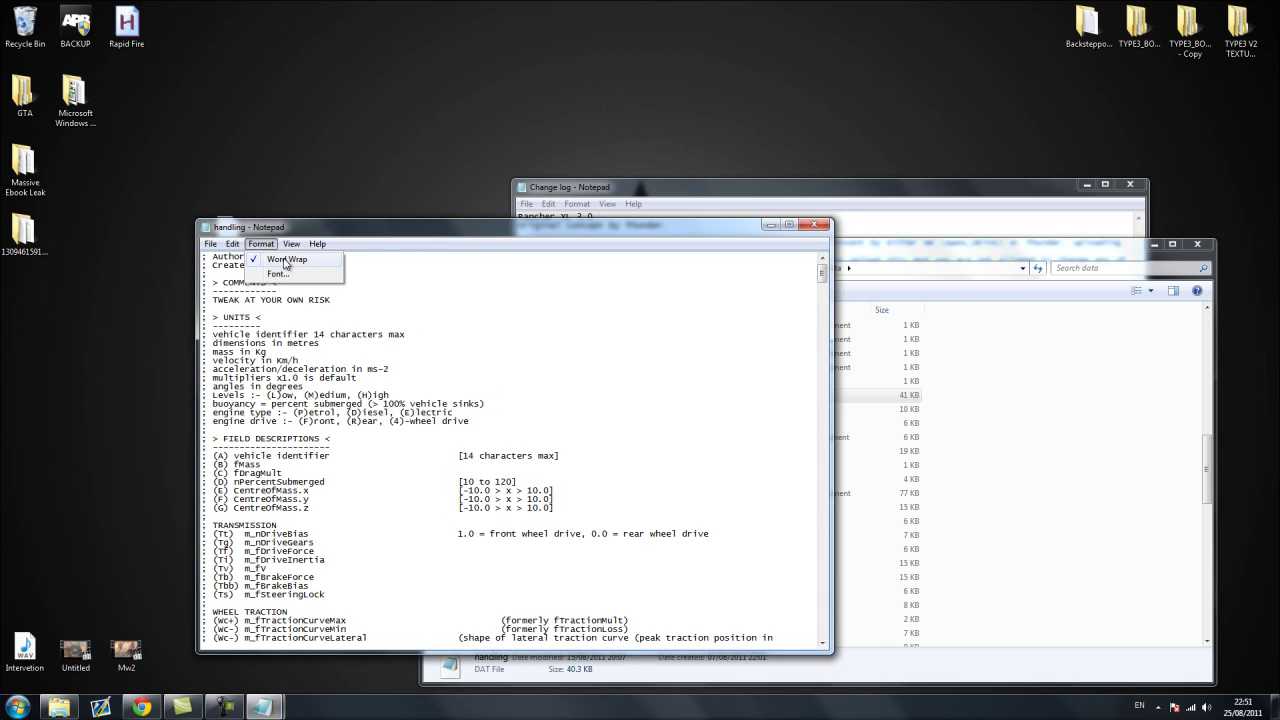
{"action": "left_click", "coordinate": [286, 260]}
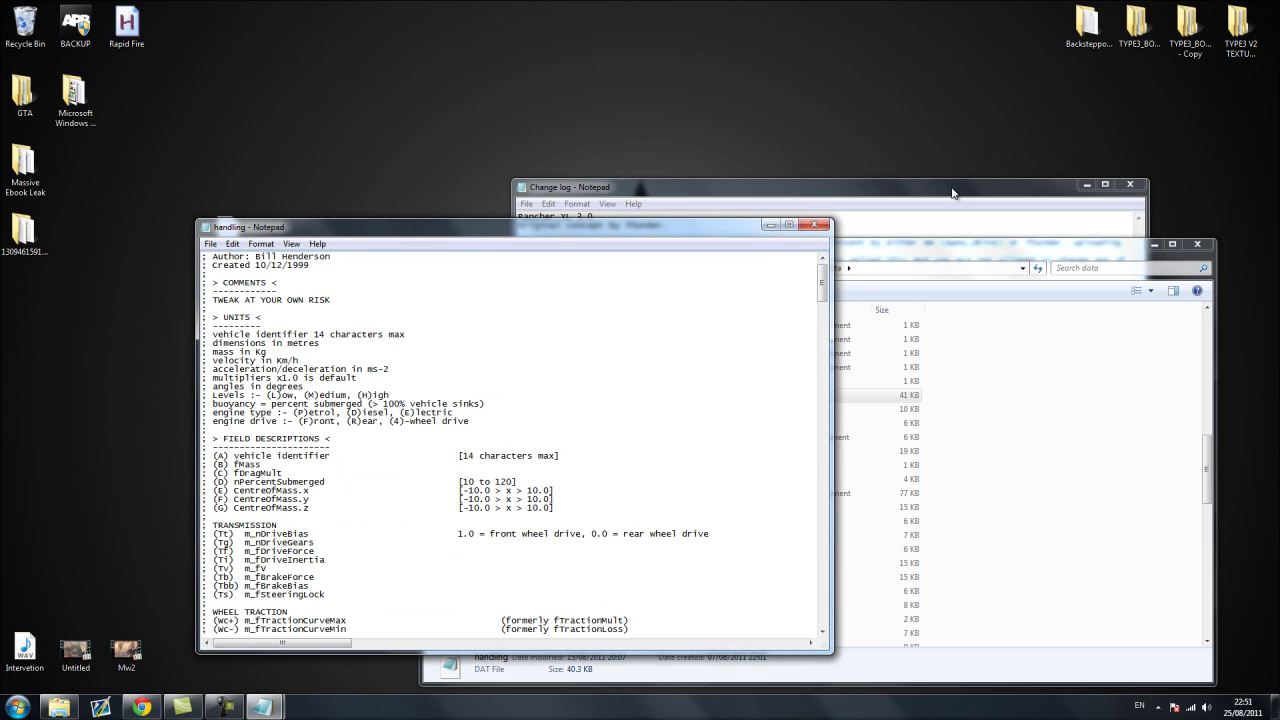
Find "rancher" in the handling file and maximize its window to show the whole entry.
{"action": "key", "text": "ctrl+f"}
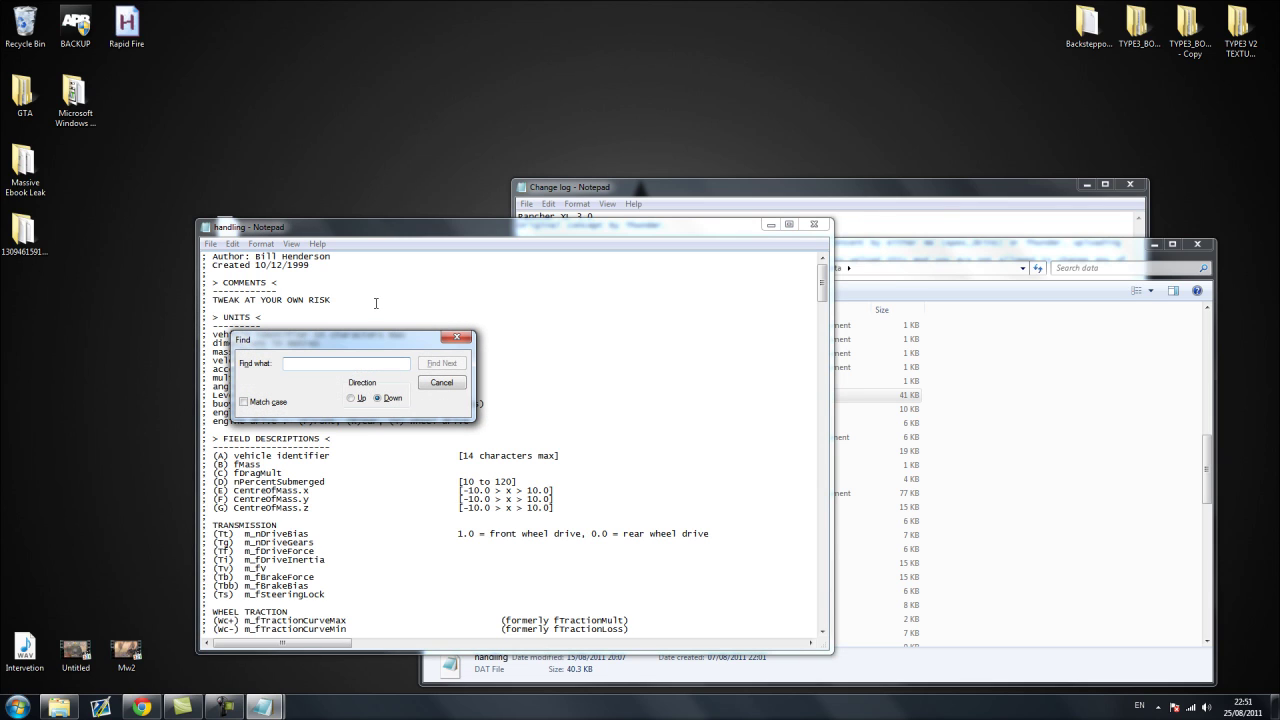
{"action": "type", "text": "rancher"}
{"action": "left_click", "coordinate": [440, 363]}
{"action": "left_click", "coordinate": [466, 344]}
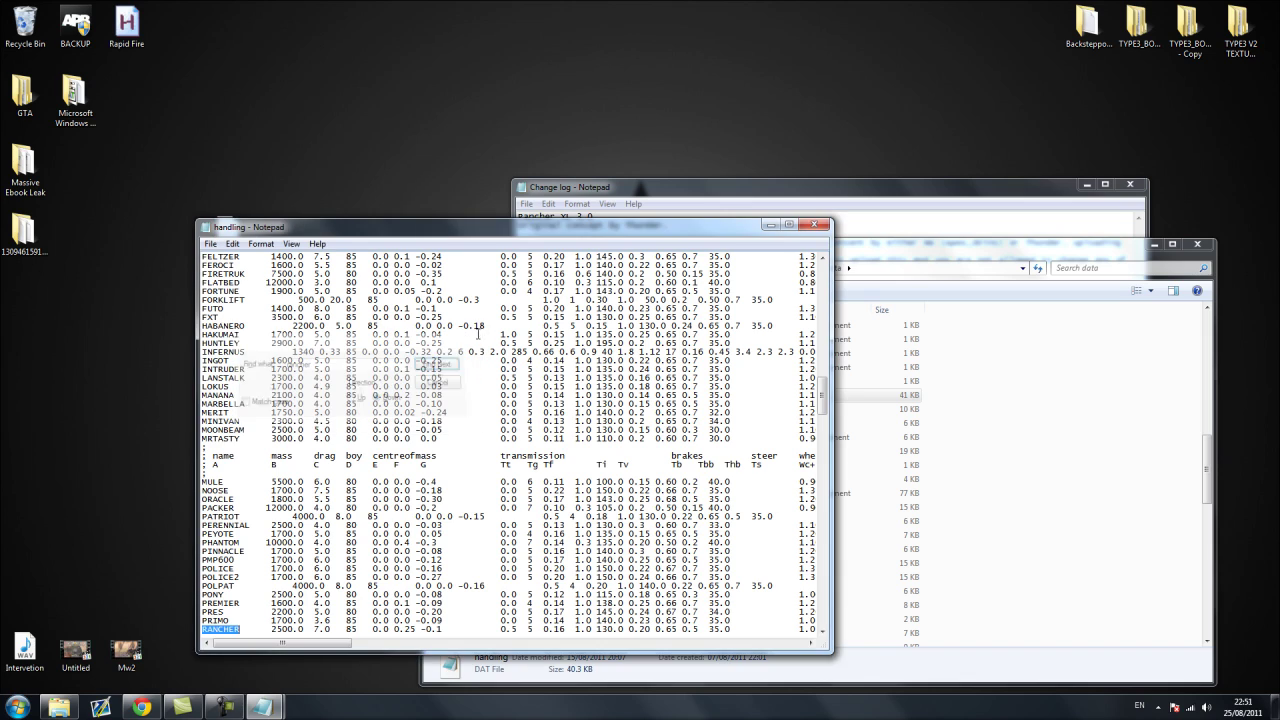
{"action": "left_click", "coordinate": [789, 224]}
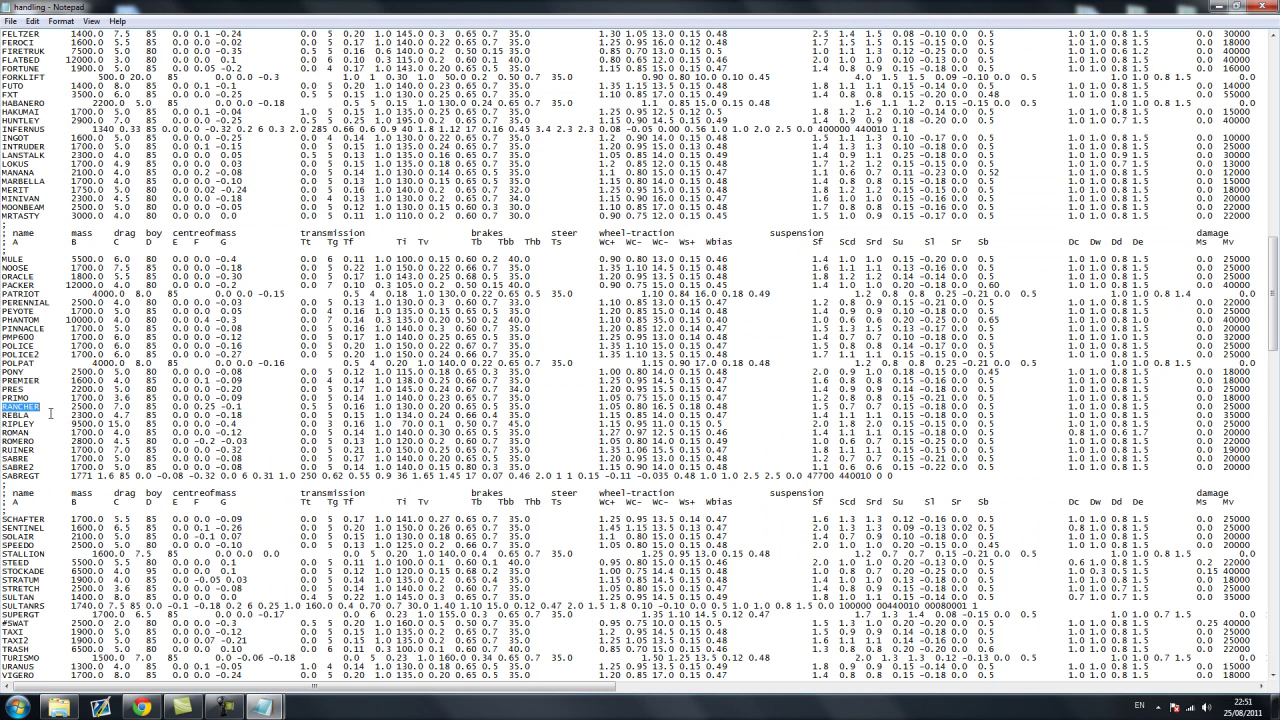
Copy the complete RANCHER line under "Handling:" in the Change log file.
{"action": "left_click", "coordinate": [5, 404]}
{"action": "left_click_drag", "start_coordinate": [4, 405], "coordinate": [40, 407]}
{"action": "mouse_move", "coordinate": [262, 706]}
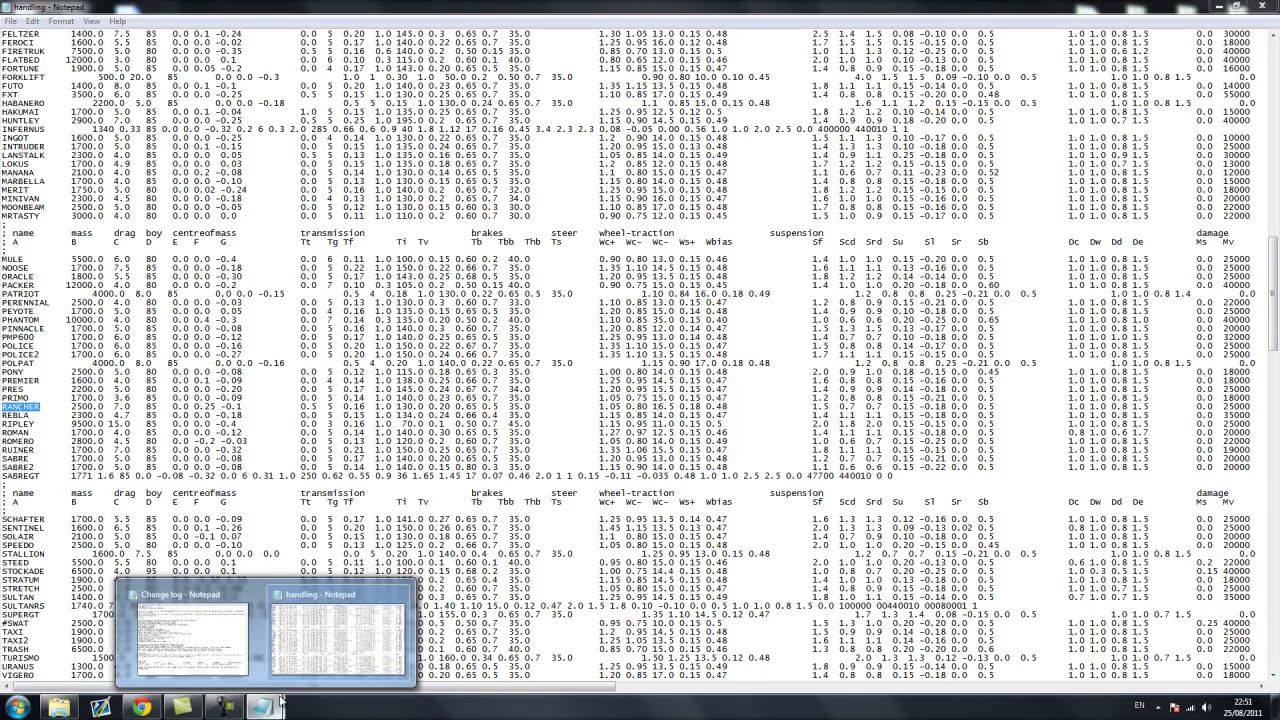
{"action": "left_click", "coordinate": [335, 620]}
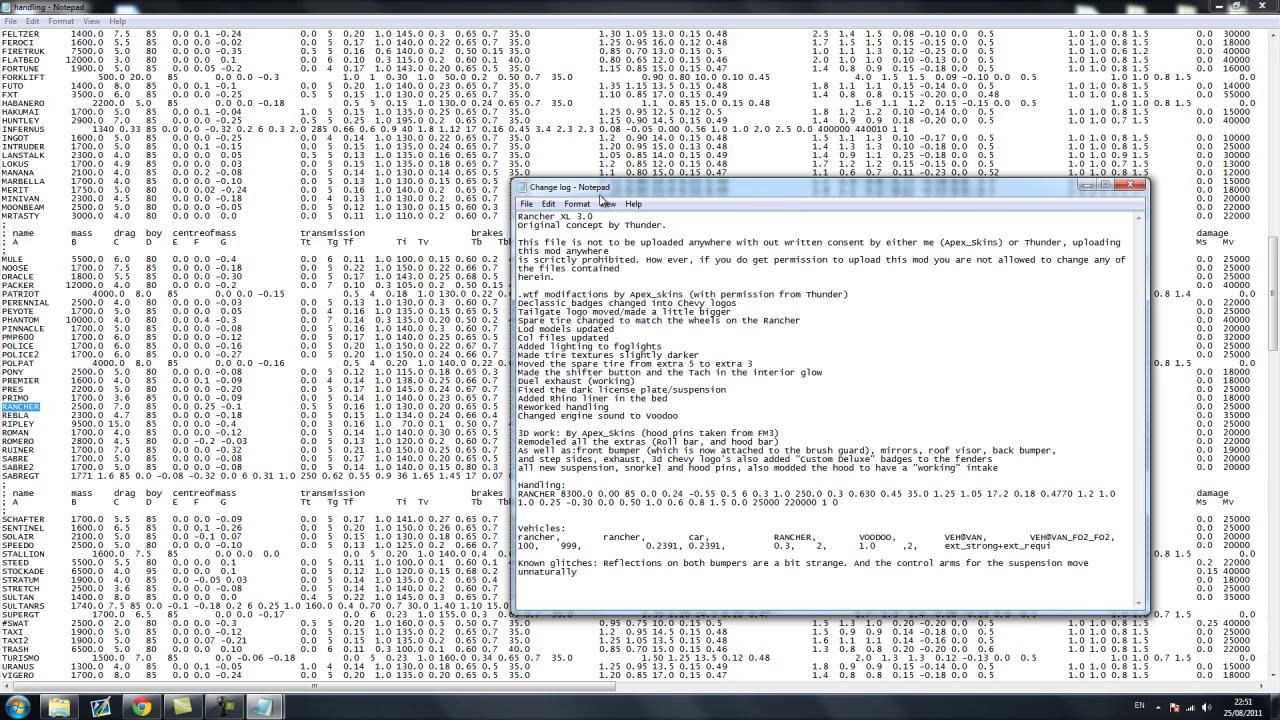
{"action": "left_click", "coordinate": [586, 204]}
{"action": "left_click", "coordinate": [586, 206]}
{"action": "left_click_drag", "start_coordinate": [522, 494], "coordinate": [826, 504]}
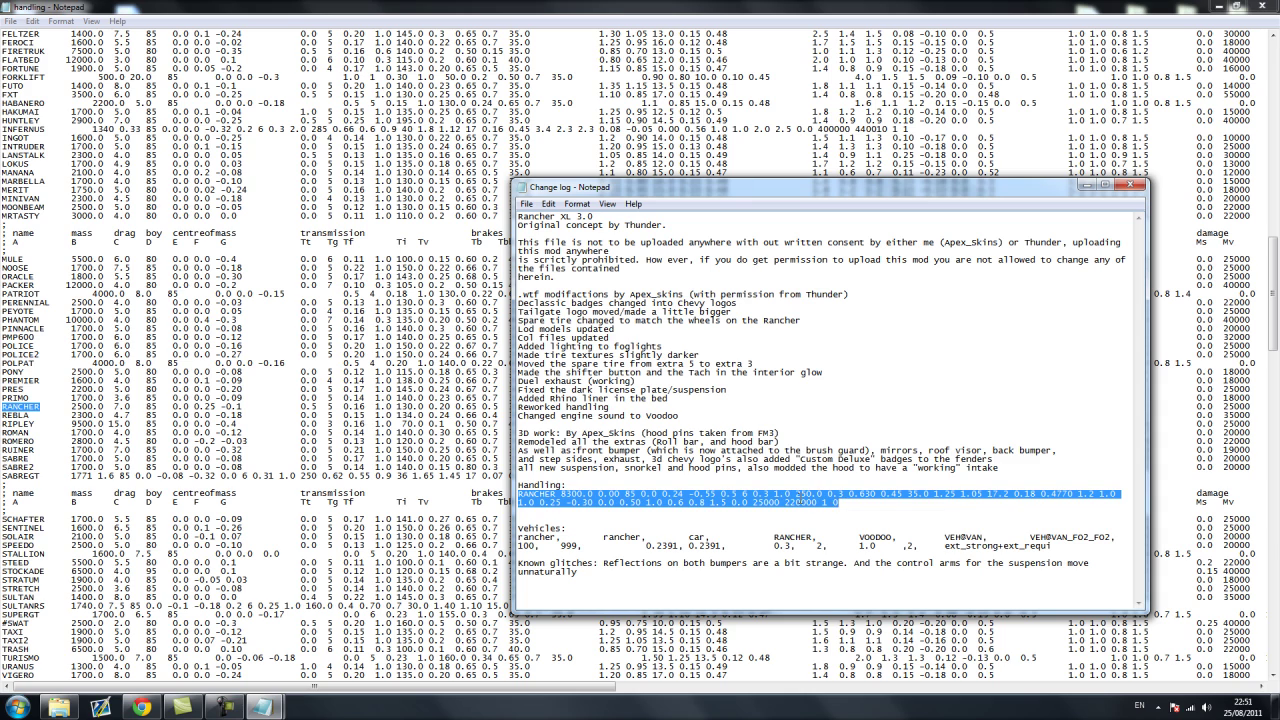
{"action": "right_click", "coordinate": [800, 498]}
{"action": "left_click", "coordinate": [844, 545]}
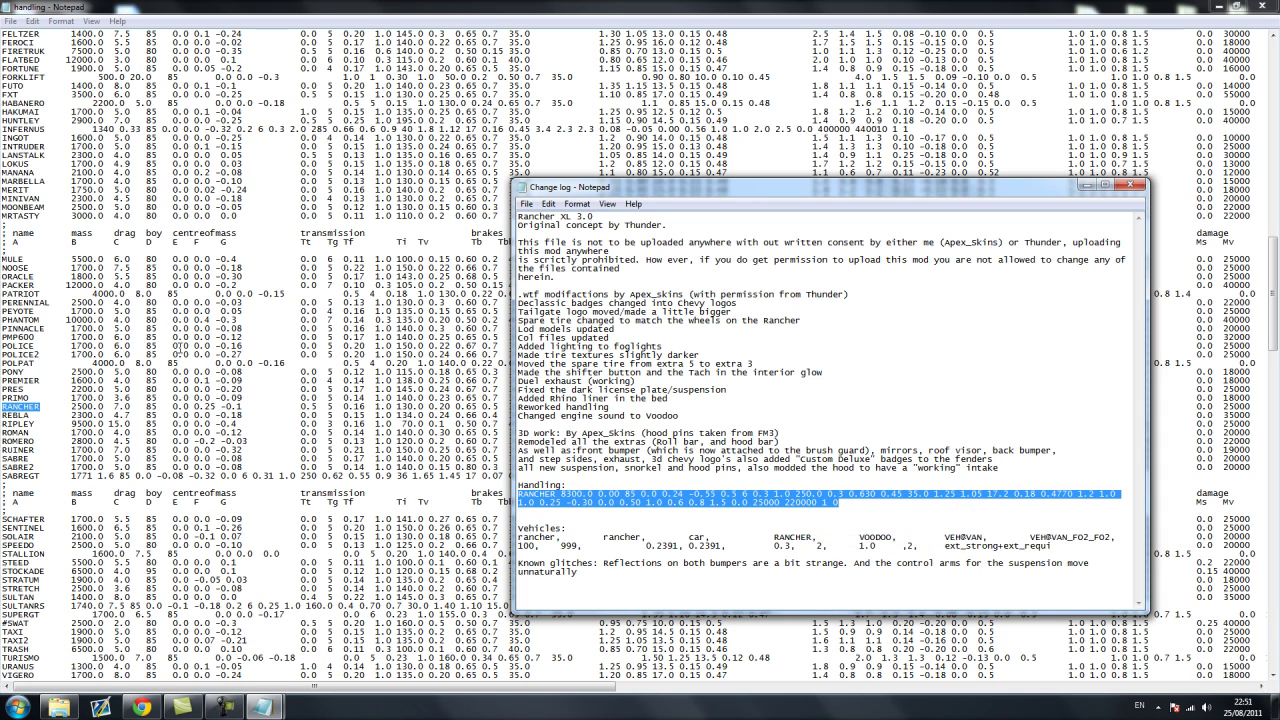
Replace the entire RANCHER line in the handling file with the copied line beginning "RANCHER 8300.0 0.00 85".
{"action": "left_click", "coordinate": [6, 408]}
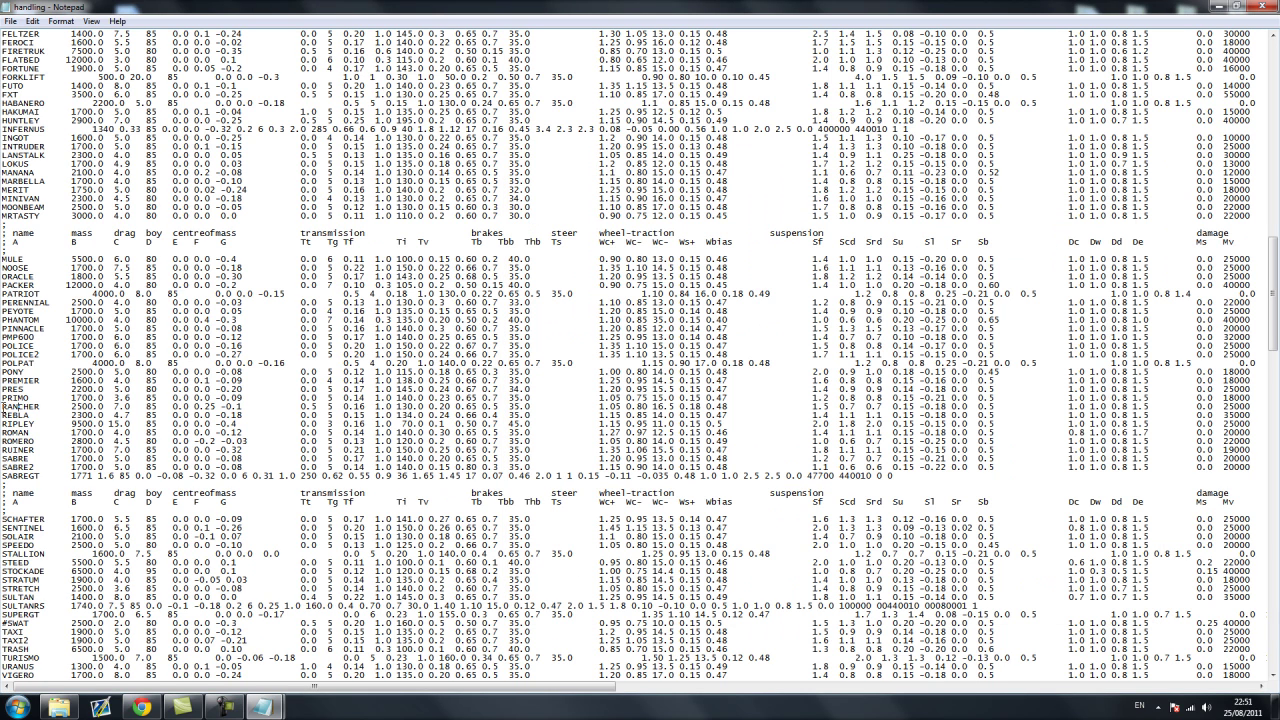
{"action": "left_click_drag", "start_coordinate": [6, 408], "coordinate": [1270, 406]}
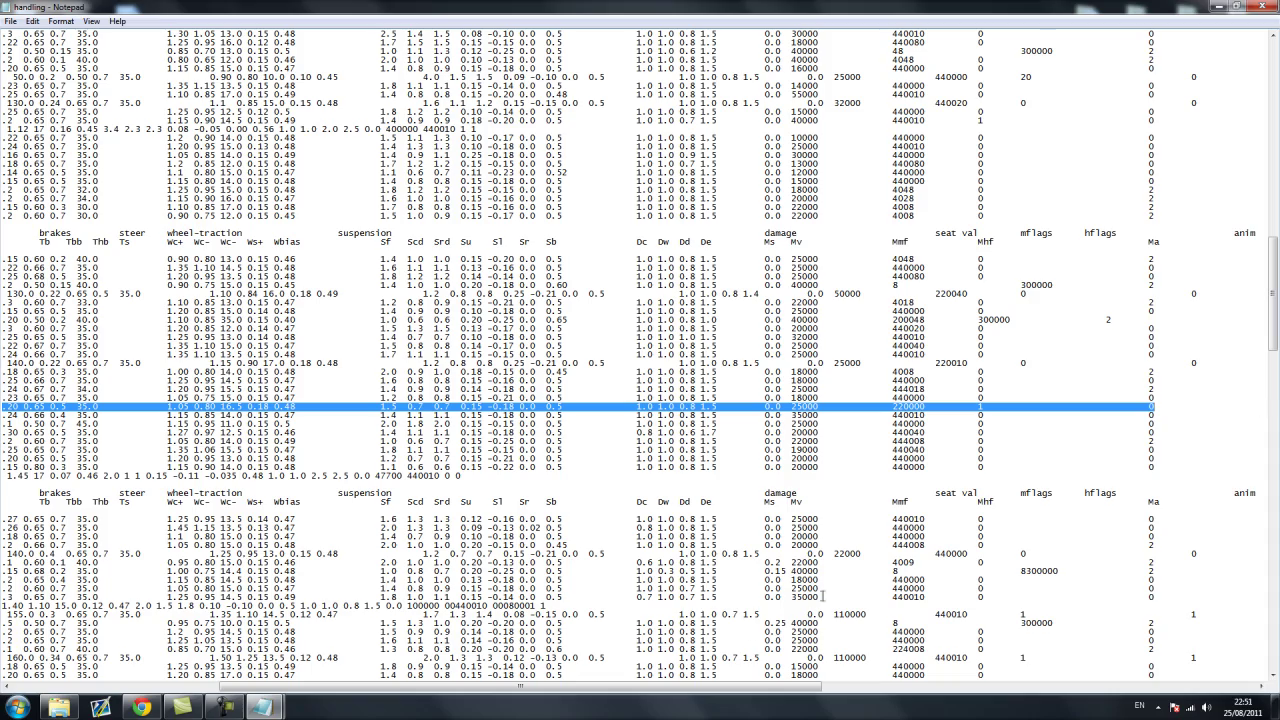
{"action": "left_click_drag", "start_coordinate": [698, 686], "coordinate": [420, 628]}
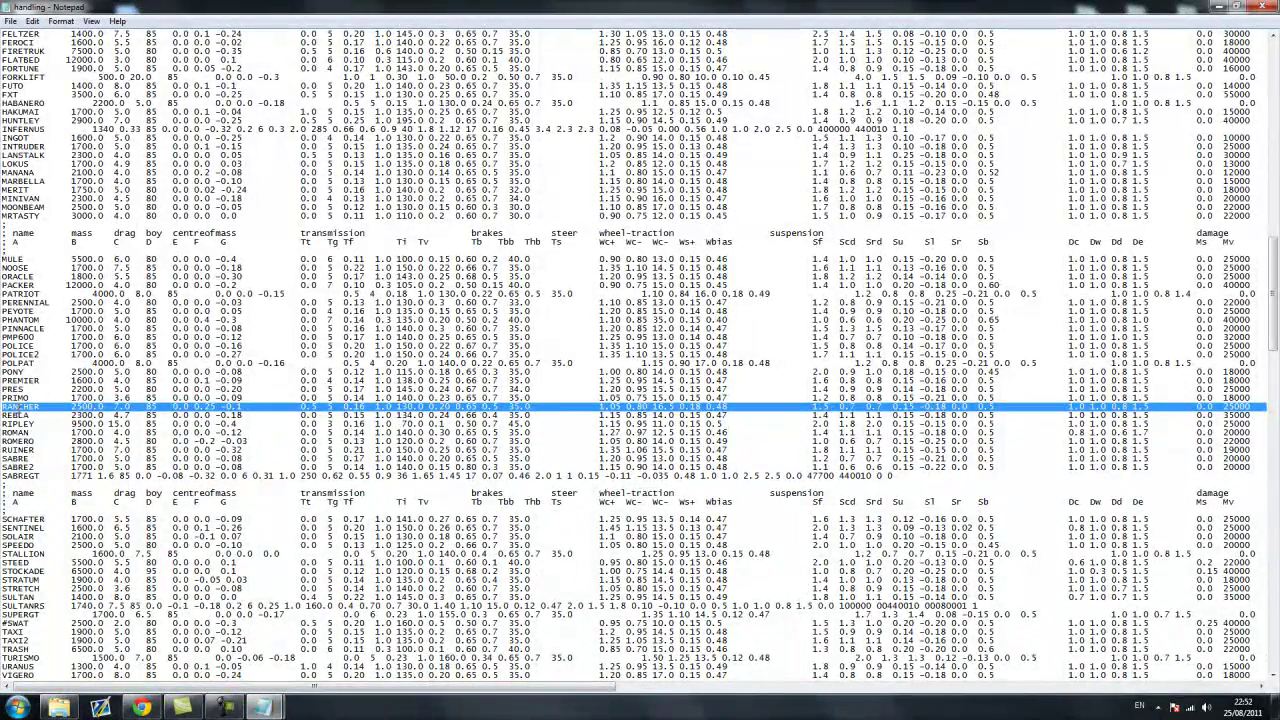
{"action": "right_click", "coordinate": [16, 408]}
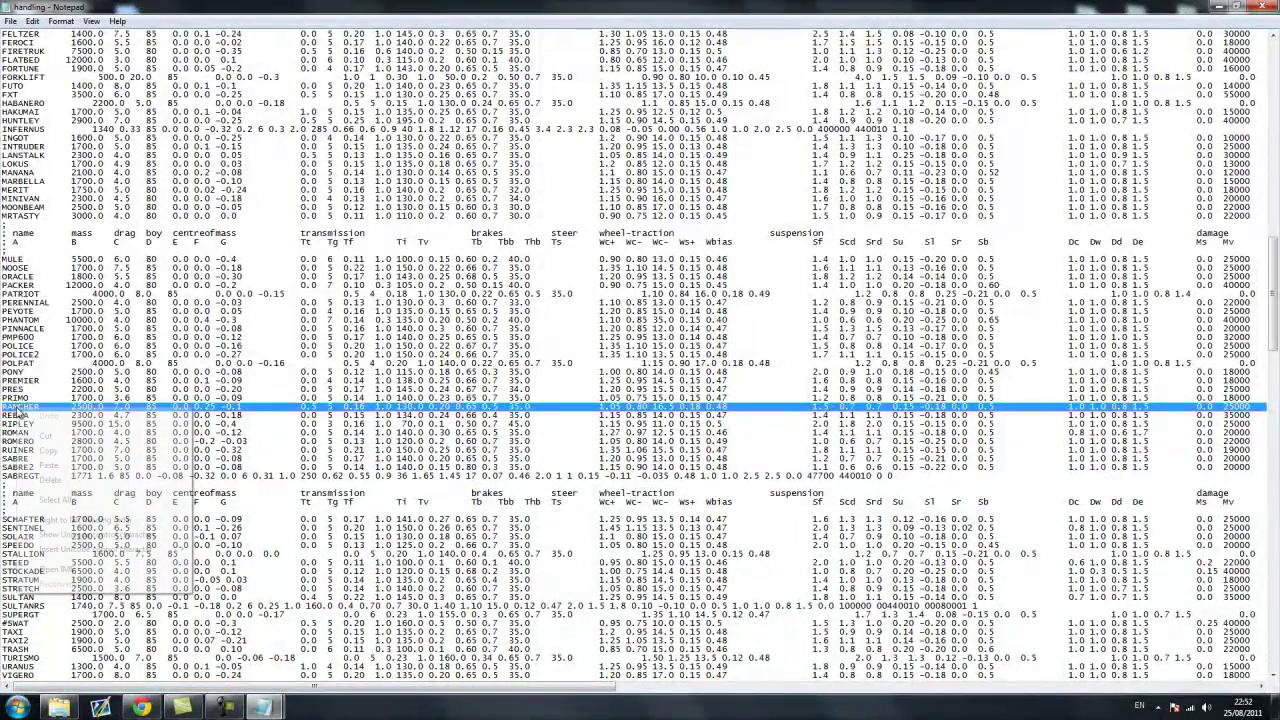
{"action": "left_click", "coordinate": [49, 466]}
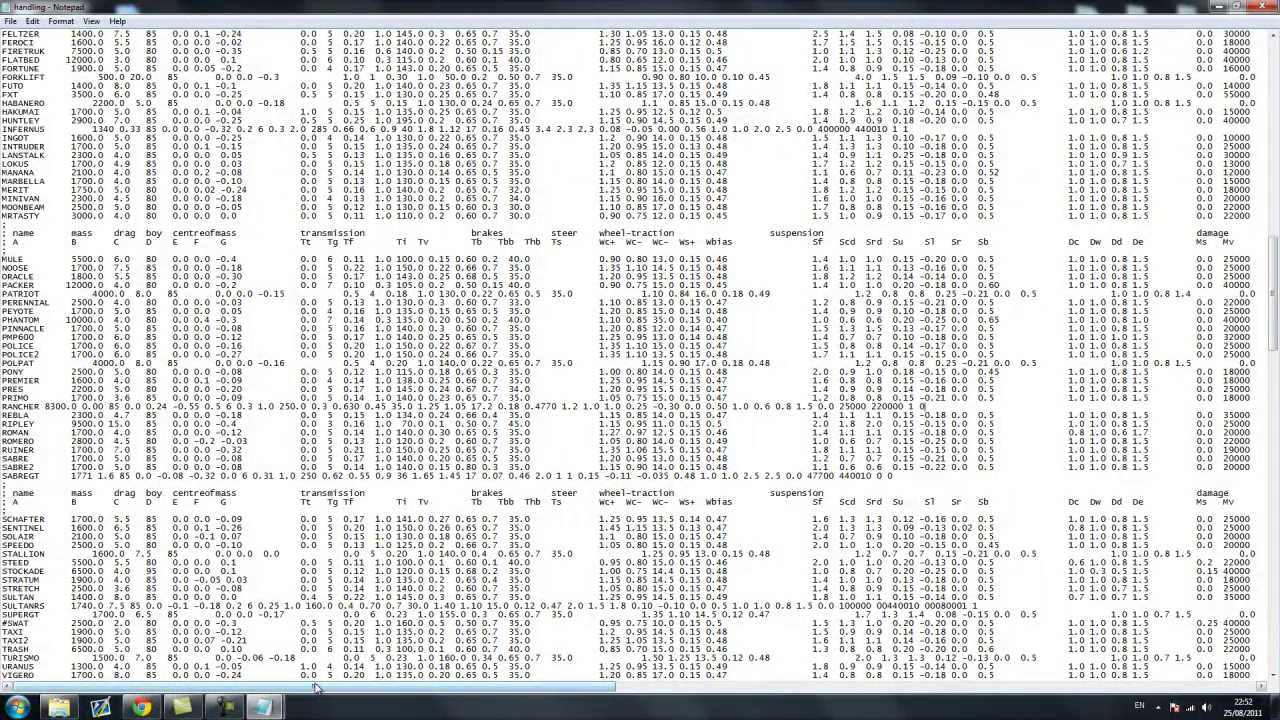
{"action": "scroll", "coordinate": [425, 692], "scroll_direction": "right", "scroll_amount": 5}
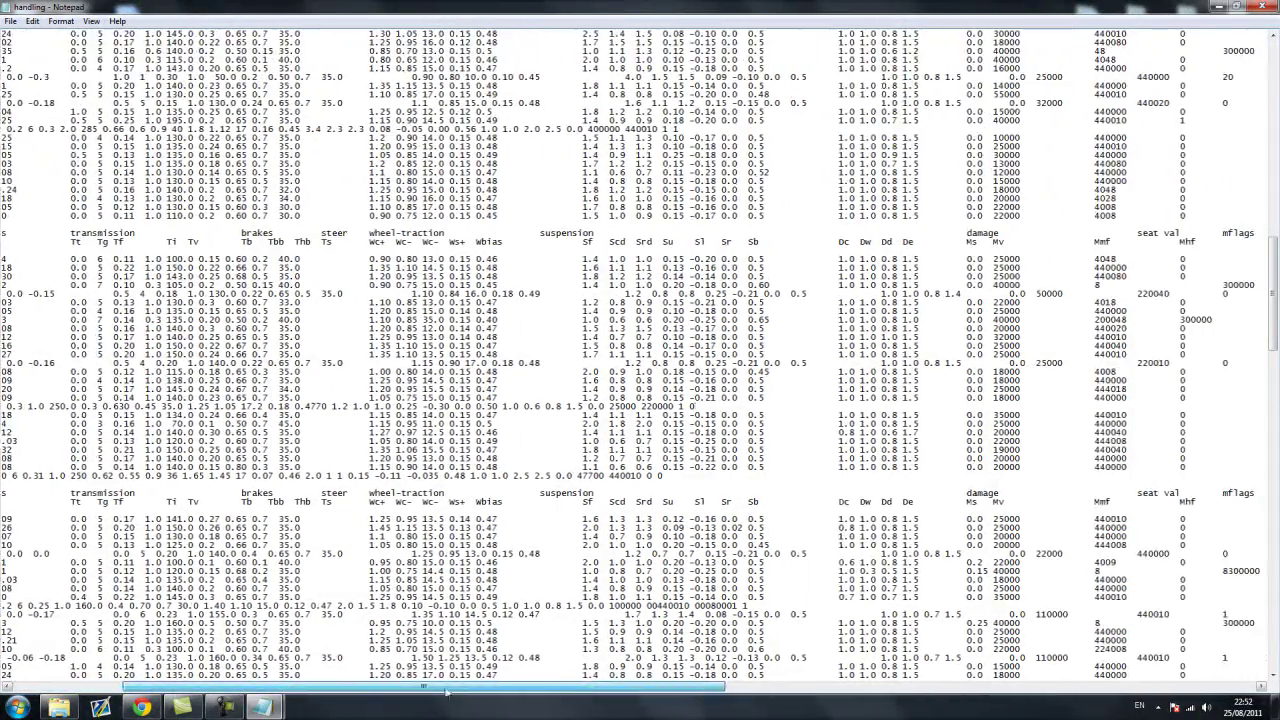
{"action": "left_click_drag", "start_coordinate": [446, 692], "coordinate": [330, 706]}
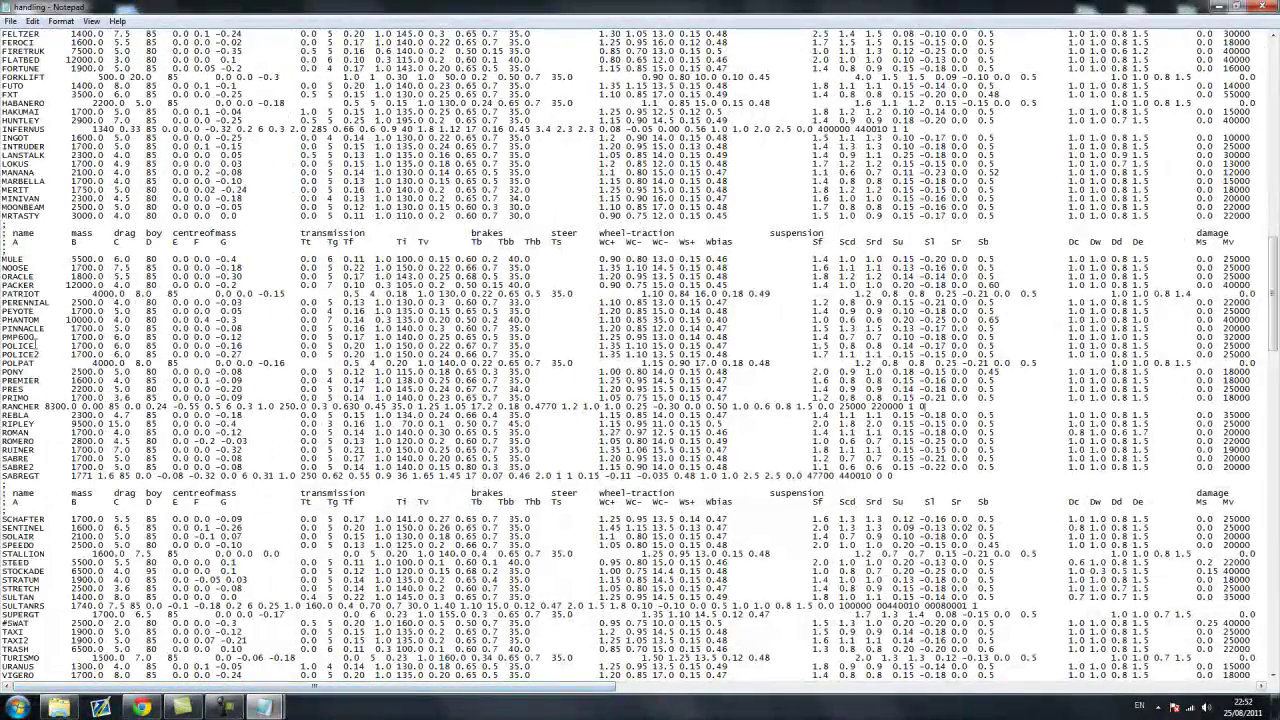
Save the edited handling file and minimize its window.
{"action": "left_click", "coordinate": [10, 21]}
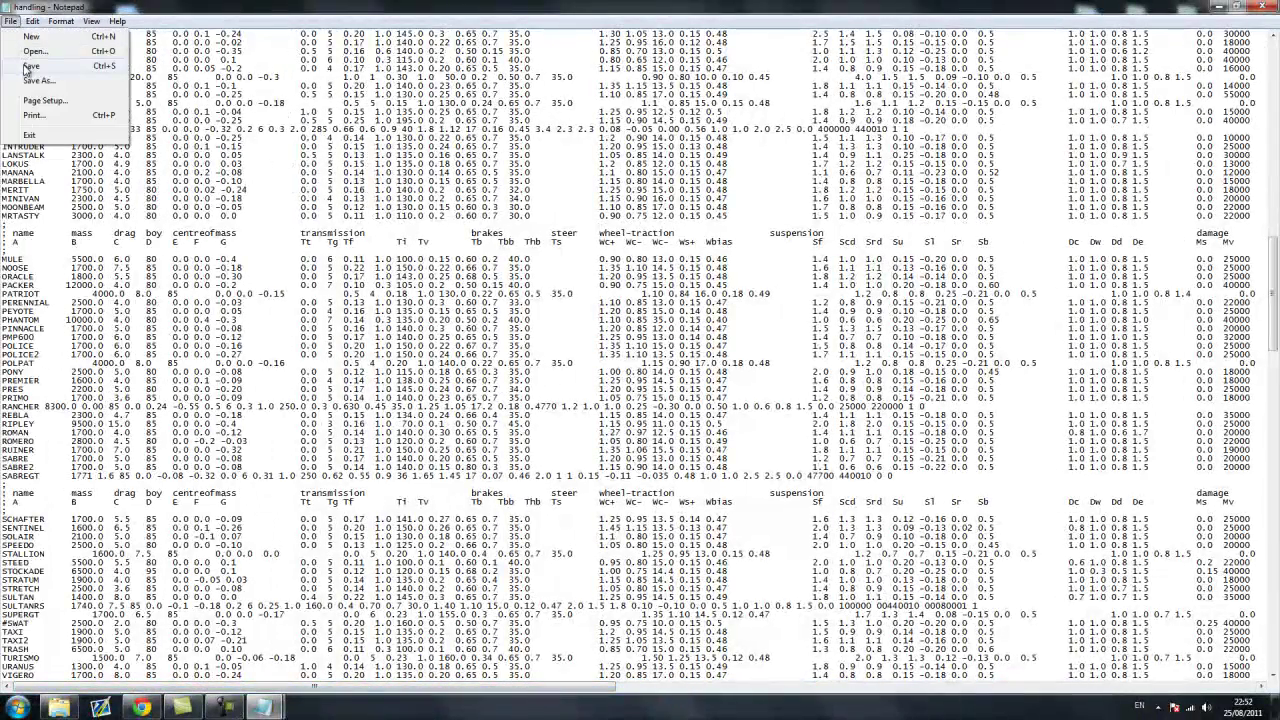
{"action": "left_click", "coordinate": [28, 65]}
{"action": "left_click", "coordinate": [1218, 6]}
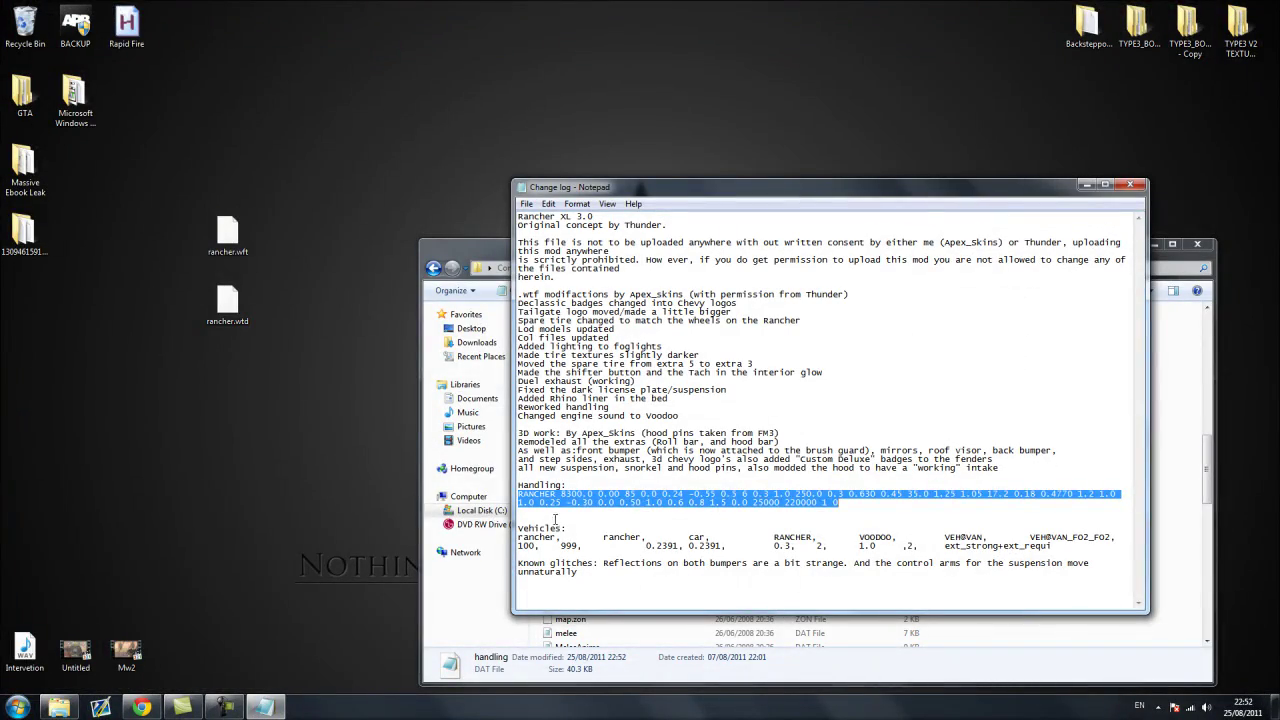
Copy the full rancher entry under "Vehicles:" in the Change log, from "rancher," through "ext_strong+ext_requi".
{"action": "left_click", "coordinate": [545, 537]}
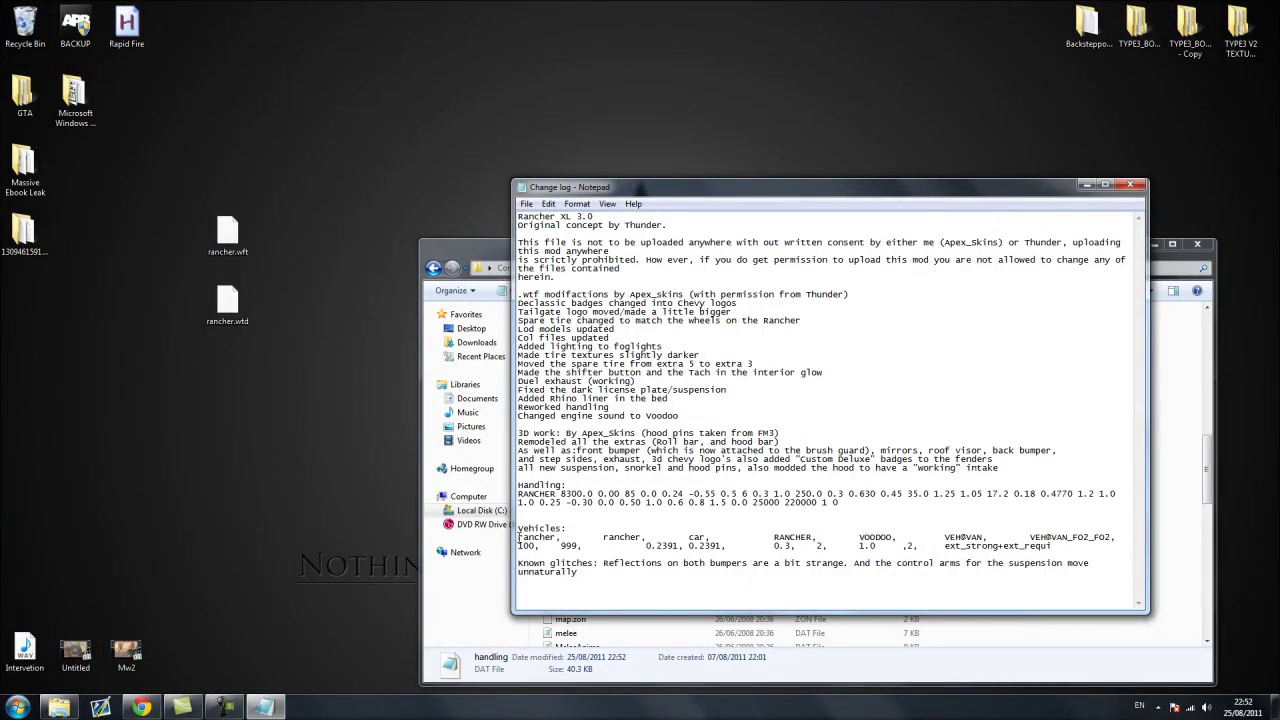
{"action": "left_click_drag", "start_coordinate": [520, 538], "coordinate": [1068, 546]}
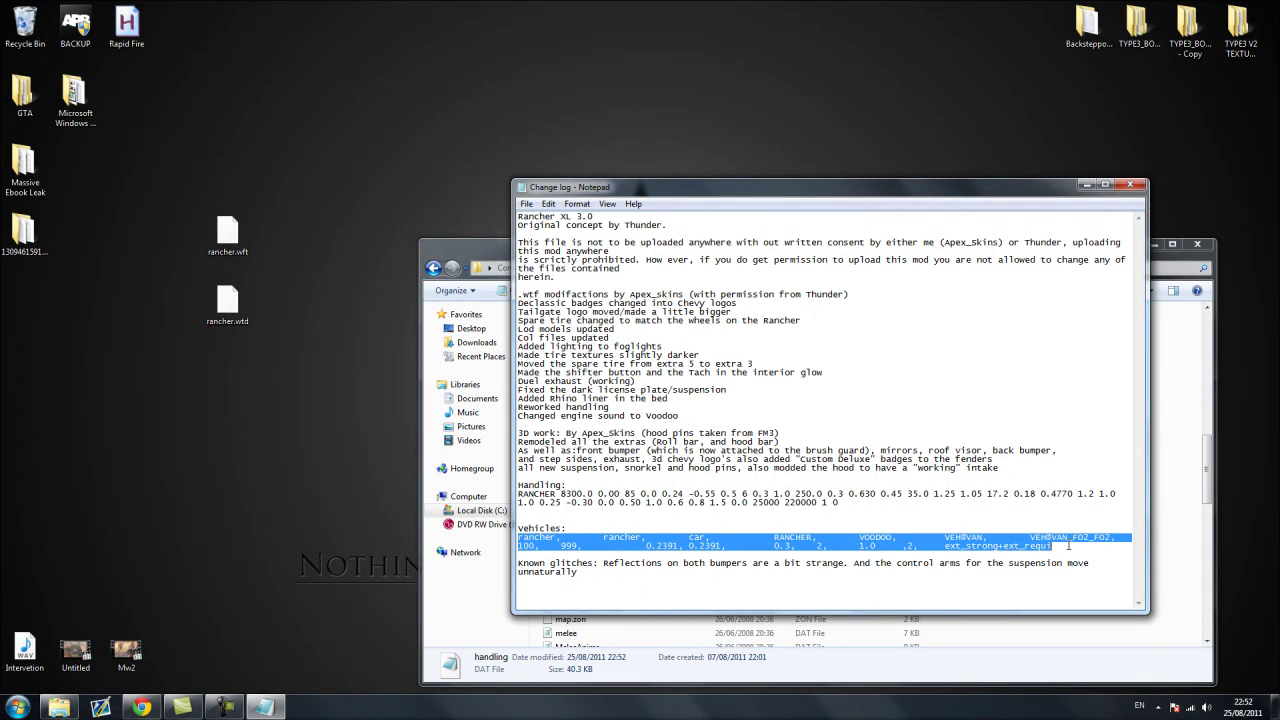
{"action": "right_click", "coordinate": [991, 548]}
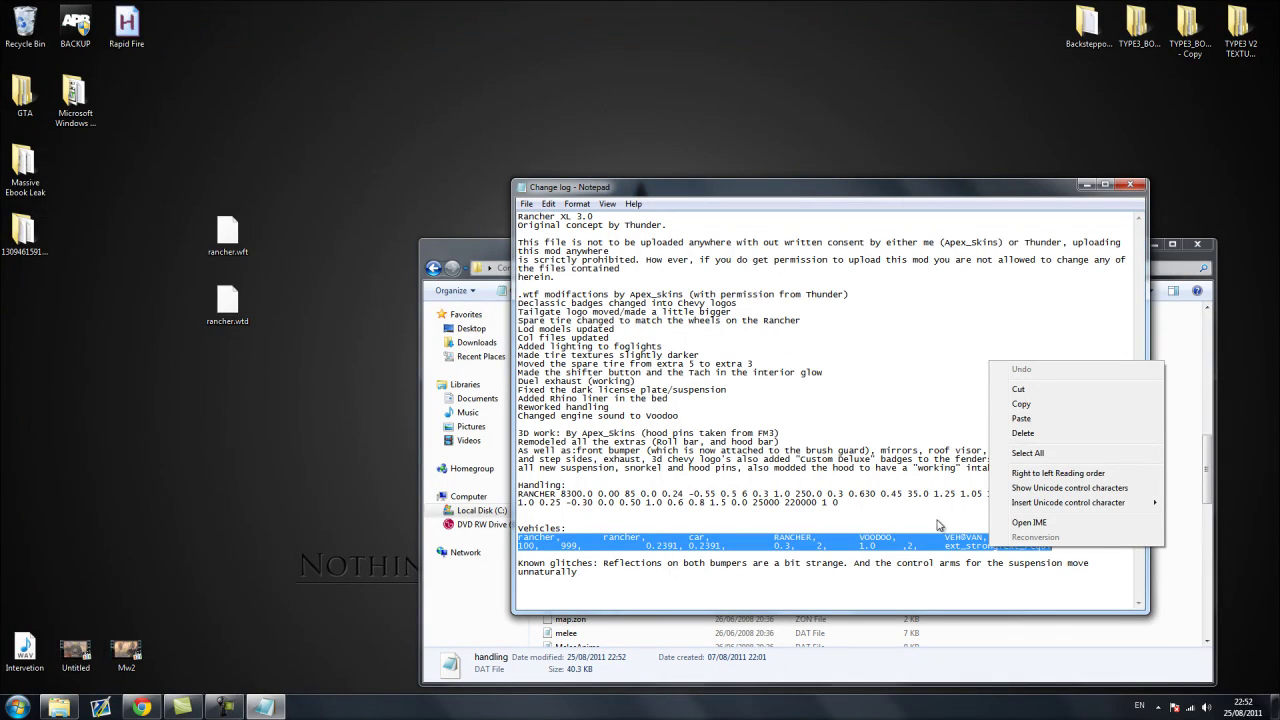
{"action": "left_click", "coordinate": [1038, 403]}
Locate the vehicles IDE file in the common/data folder and open it in Notepad.
{"action": "left_click", "coordinate": [1206, 445]}
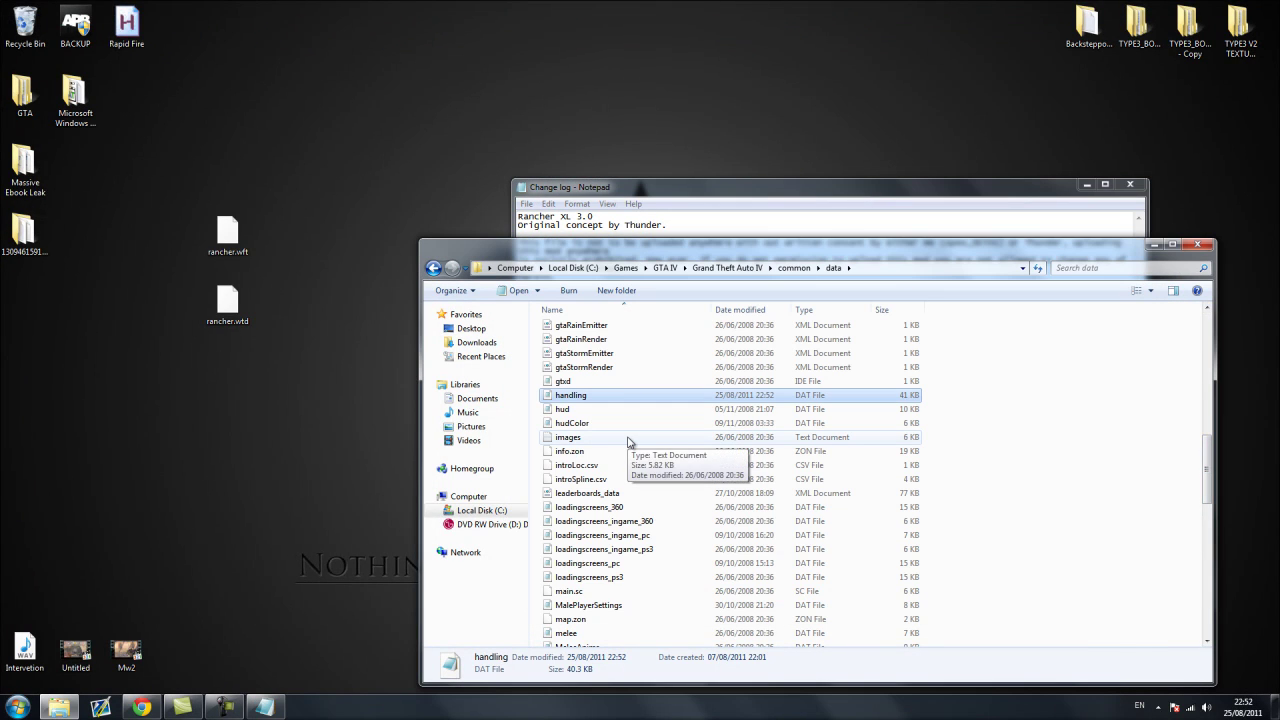
{"action": "left_click", "coordinate": [628, 440]}
{"action": "scroll", "coordinate": [587, 393], "scroll_direction": "down", "scroll_amount": 10}
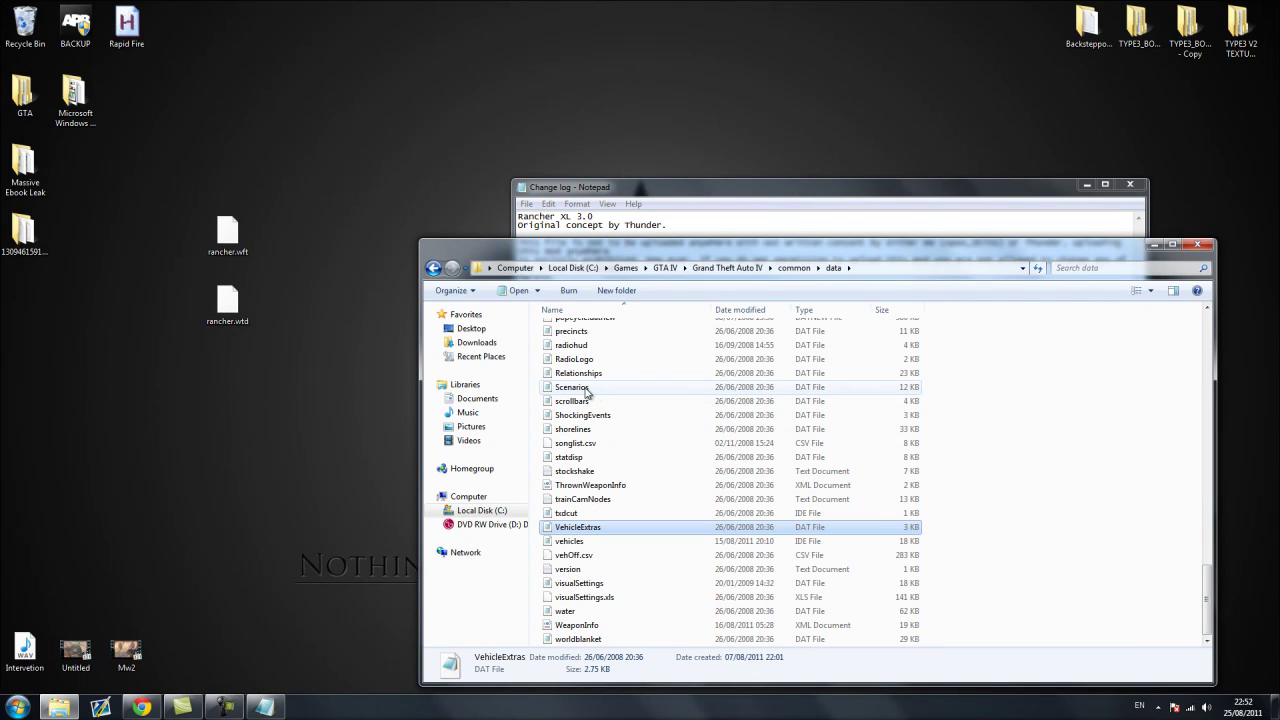
{"action": "left_click", "coordinate": [818, 541]}
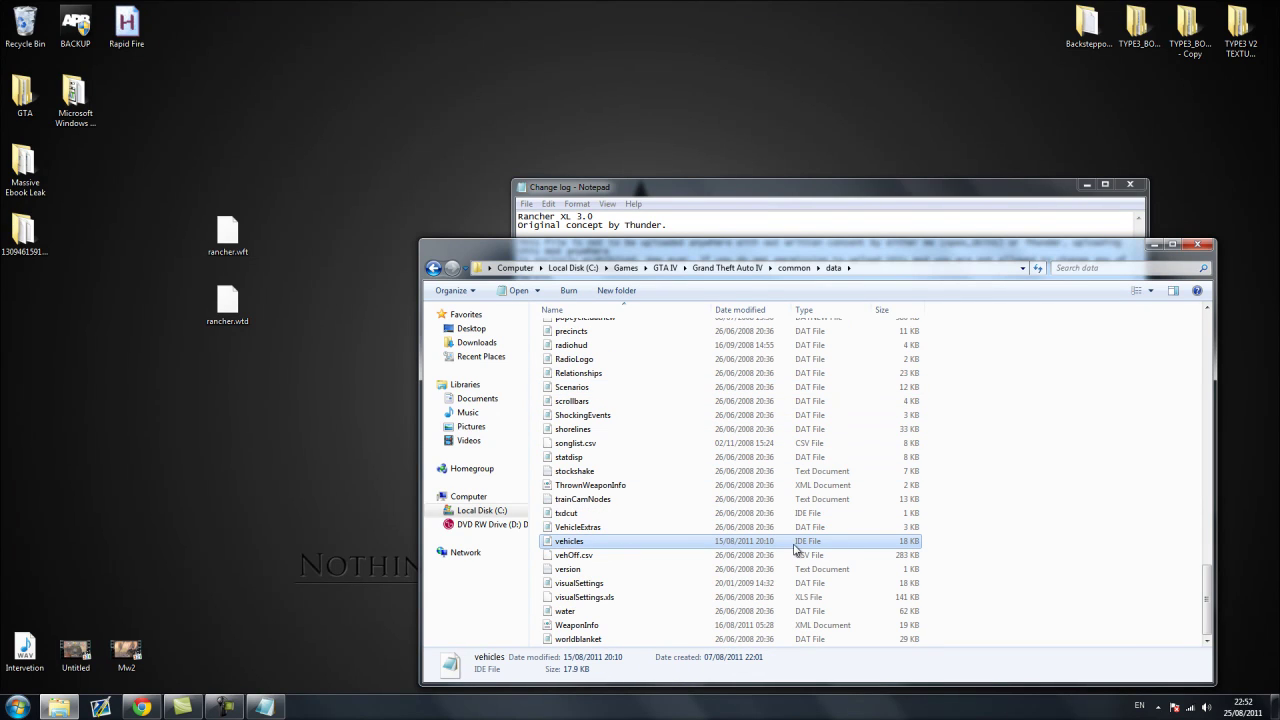
{"action": "double_click", "coordinate": [570, 542]}
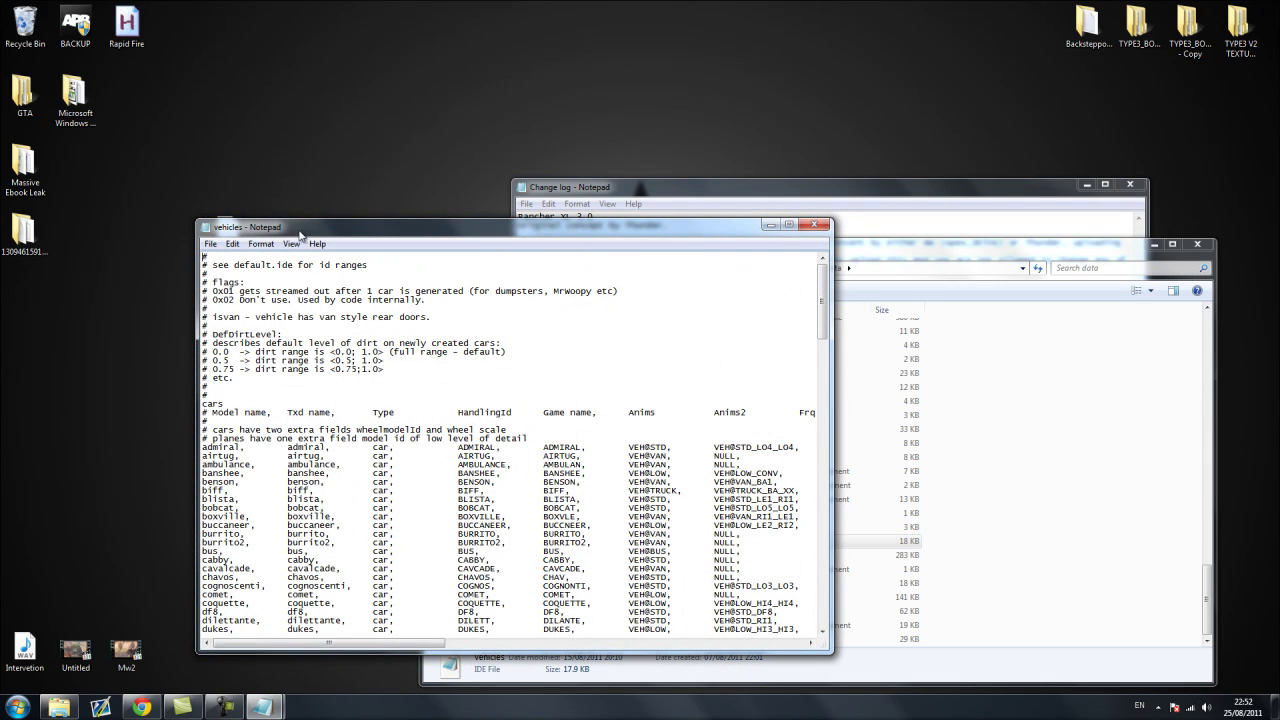
Maximize the vehicles file's window and find the "rancher" entry in it.
{"action": "left_click", "coordinate": [262, 244]}
{"action": "left_click", "coordinate": [262, 244]}
{"action": "left_click", "coordinate": [789, 224]}
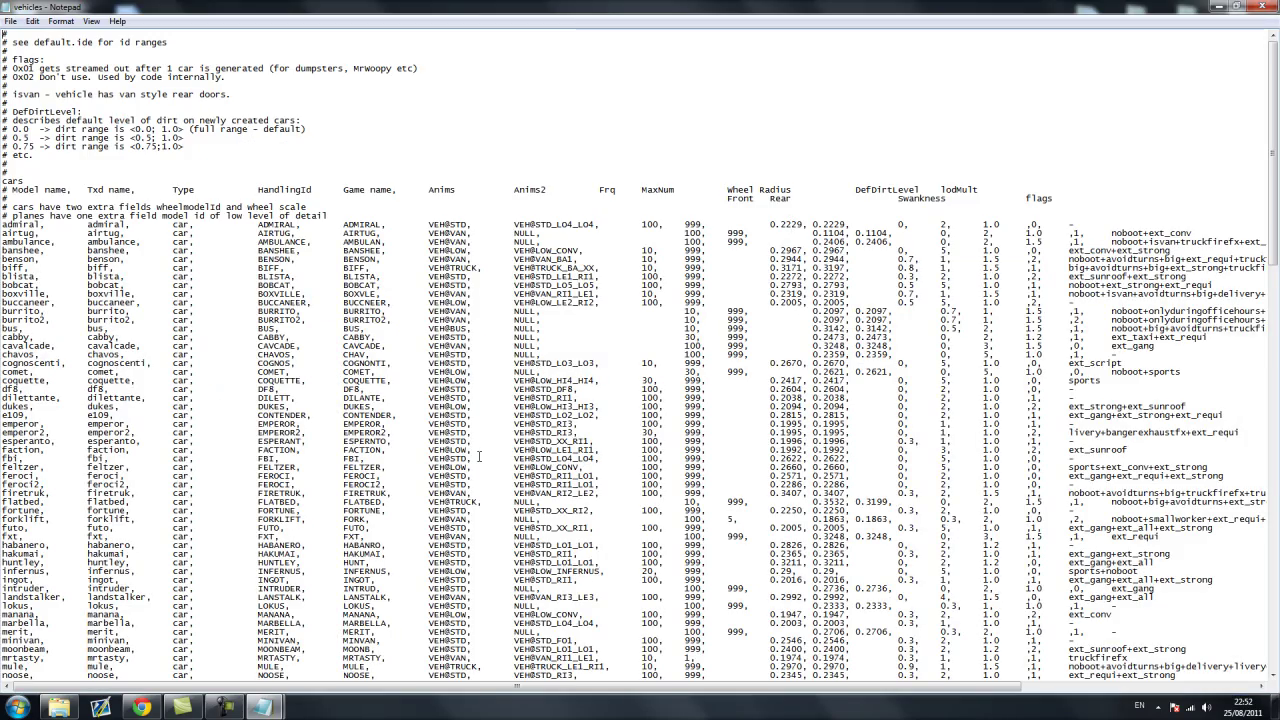
{"action": "key", "text": "ctrl+f"}
{"action": "type", "text": "rancher"}
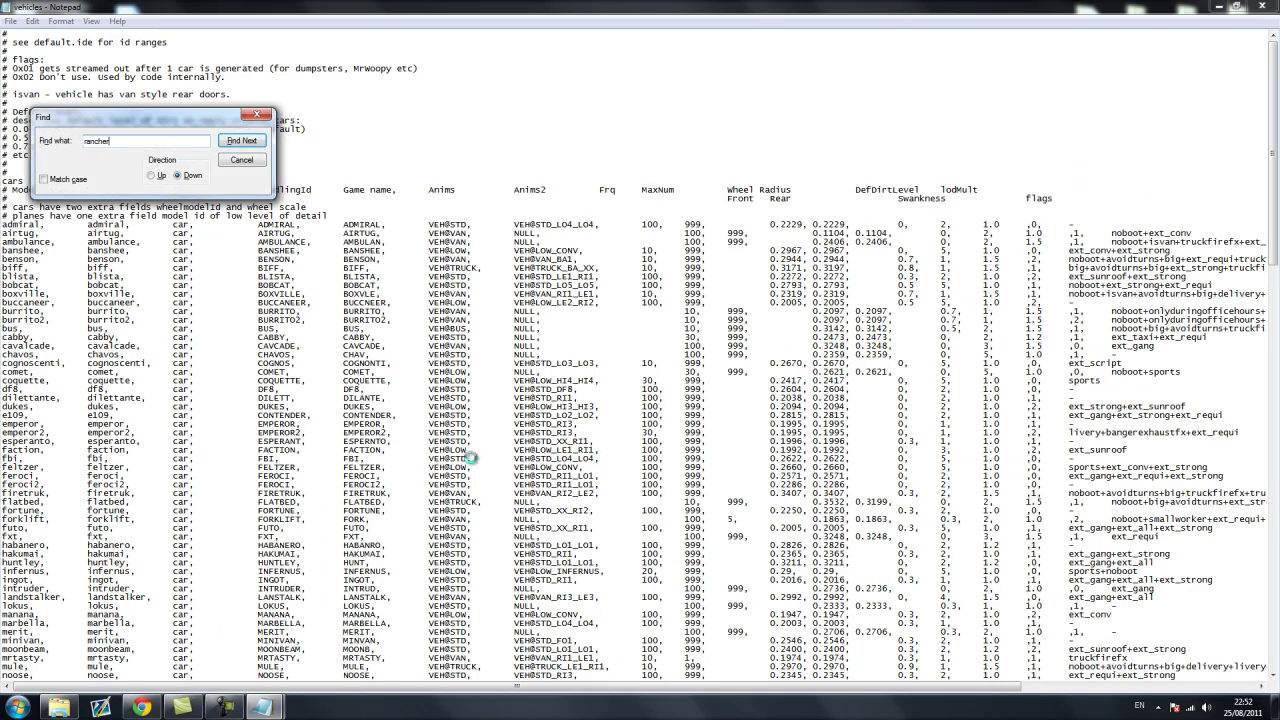
{"action": "key", "text": "Return"}
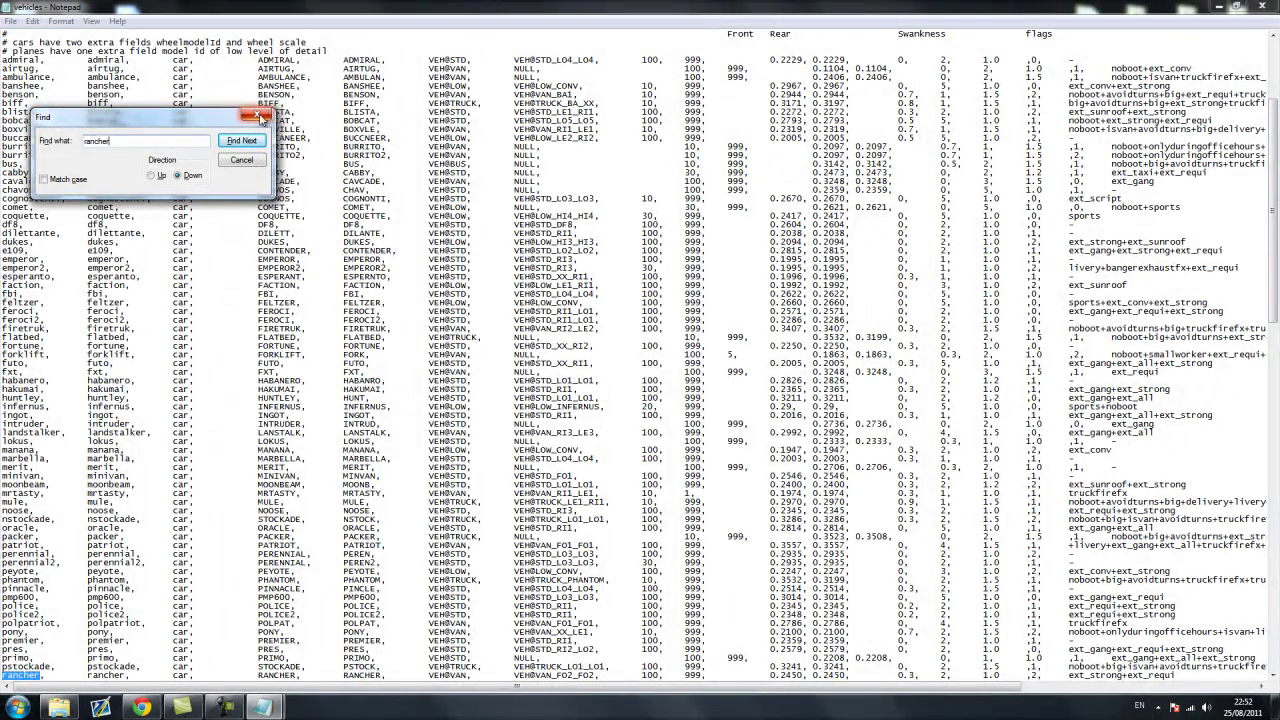
{"action": "left_click", "coordinate": [258, 117]}
Replace the entire rancher line in the vehicles file with the copied entry using VOODOO and wheel values 0.2391, 0.2391.
{"action": "left_click", "coordinate": [14, 681]}
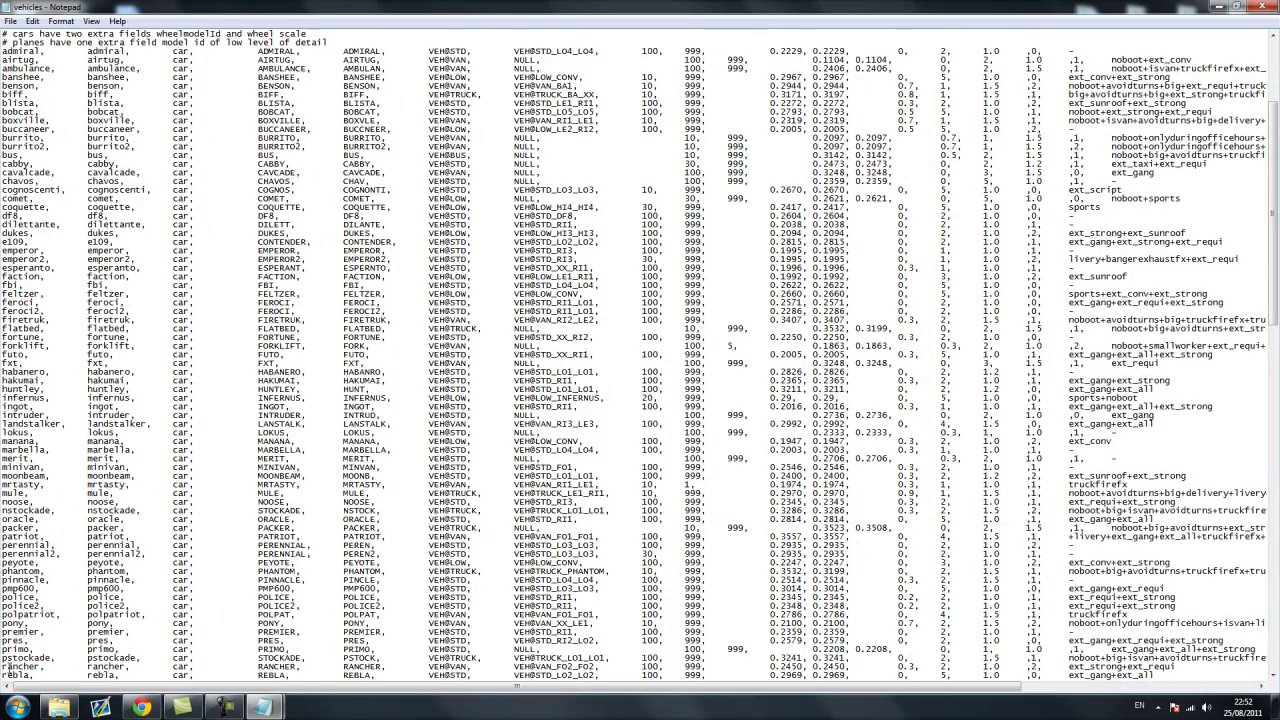
{"action": "left_click_drag", "start_coordinate": [8, 666], "coordinate": [1243, 667]}
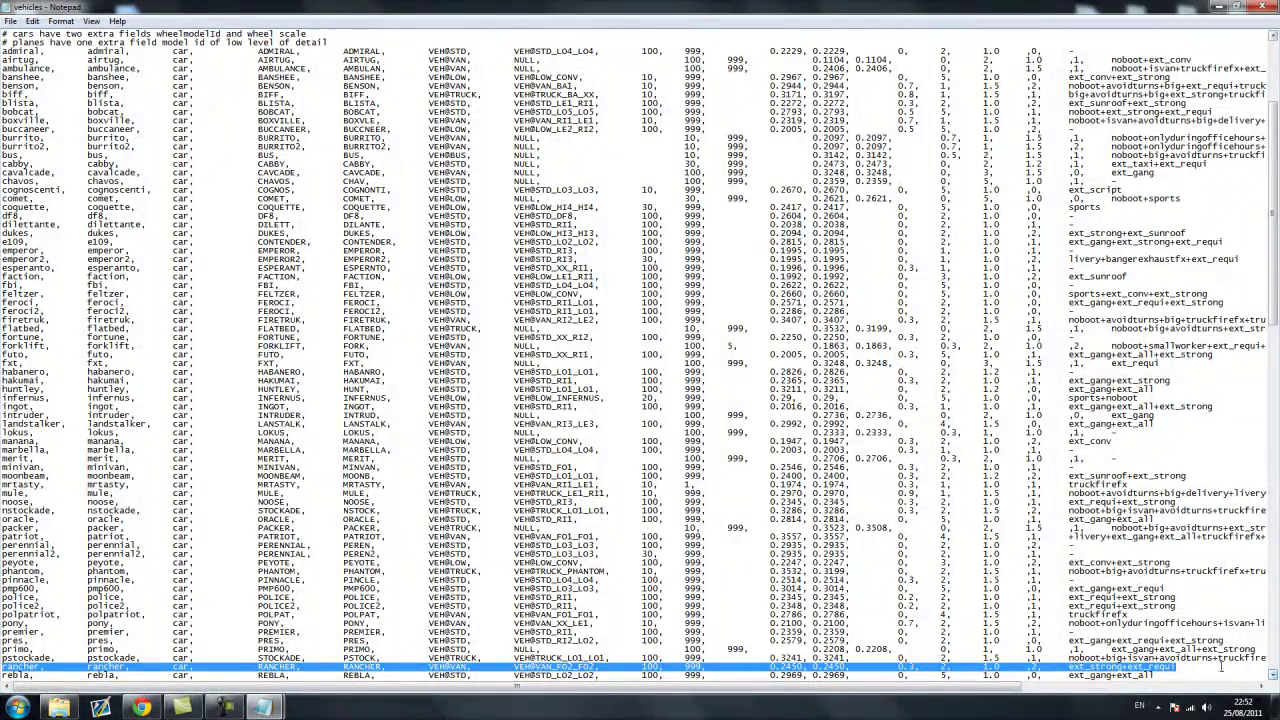
{"action": "mouse_move", "coordinate": [1030, 688]}
{"action": "left_mouse_down"}
{"action": "mouse_move", "coordinate": [1052, 693]}
{"action": "mouse_move", "coordinate": [1010, 690]}
{"action": "left_mouse_up"}
{"action": "right_click", "coordinate": [38, 667]}
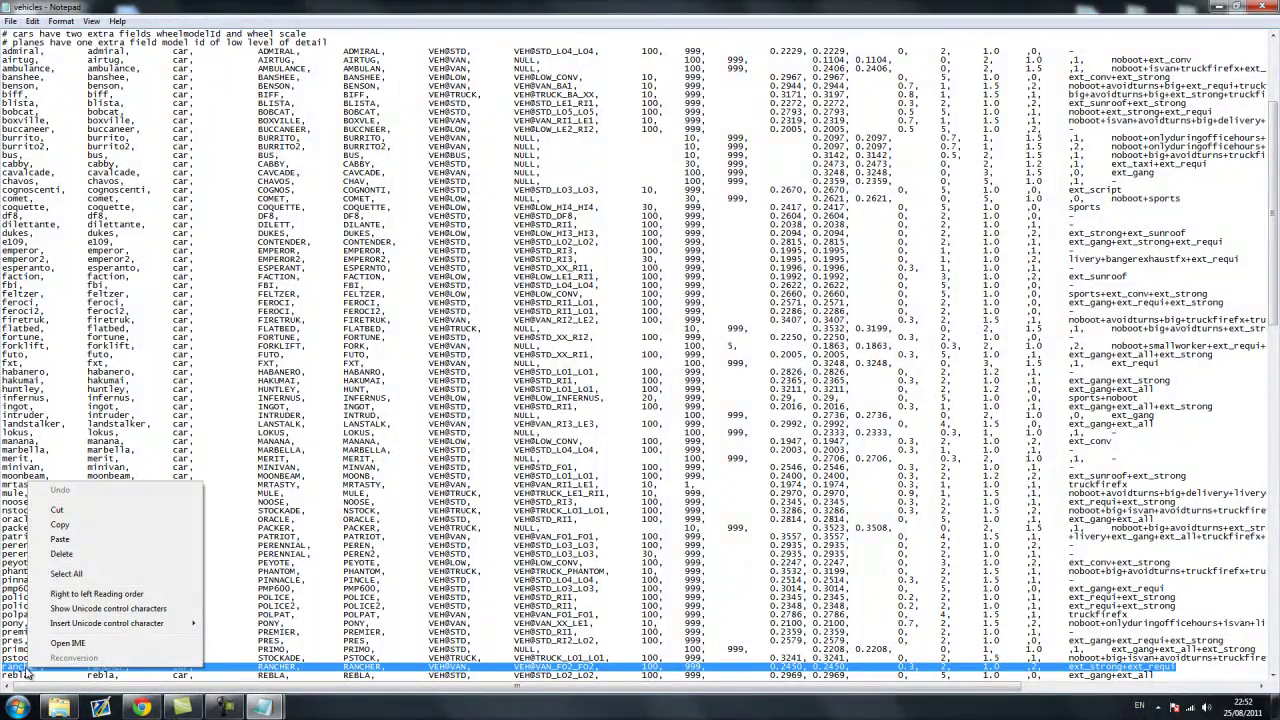
{"action": "left_click", "coordinate": [62, 555]}
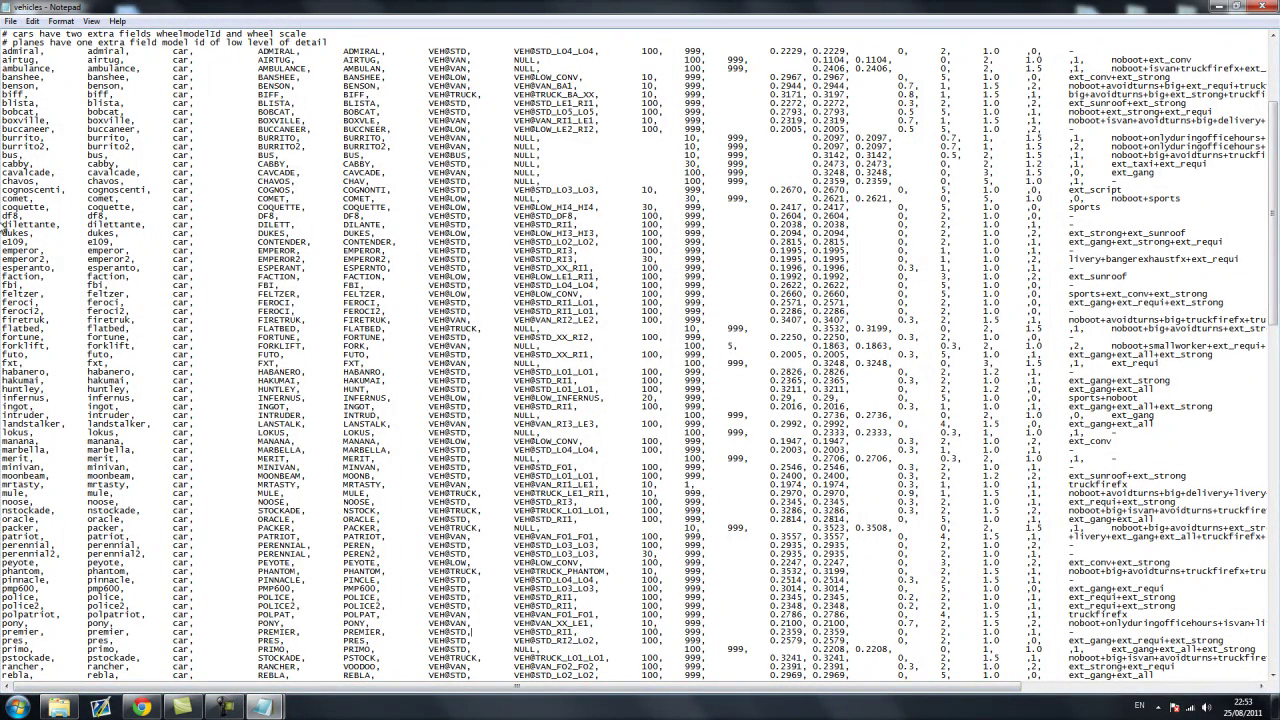
Save the edited vehicles file and close it.
{"action": "left_click", "coordinate": [10, 21]}
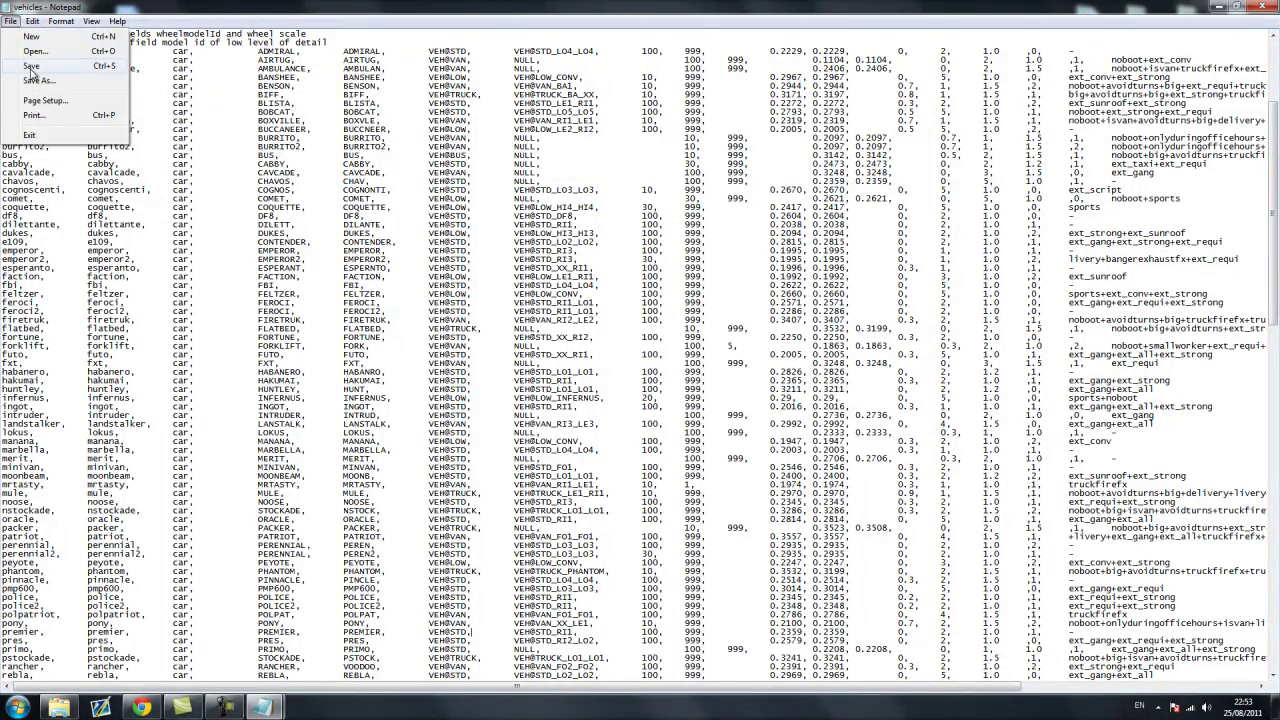
{"action": "left_click", "coordinate": [31, 67]}
{"action": "left_click", "coordinate": [1275, 7]}
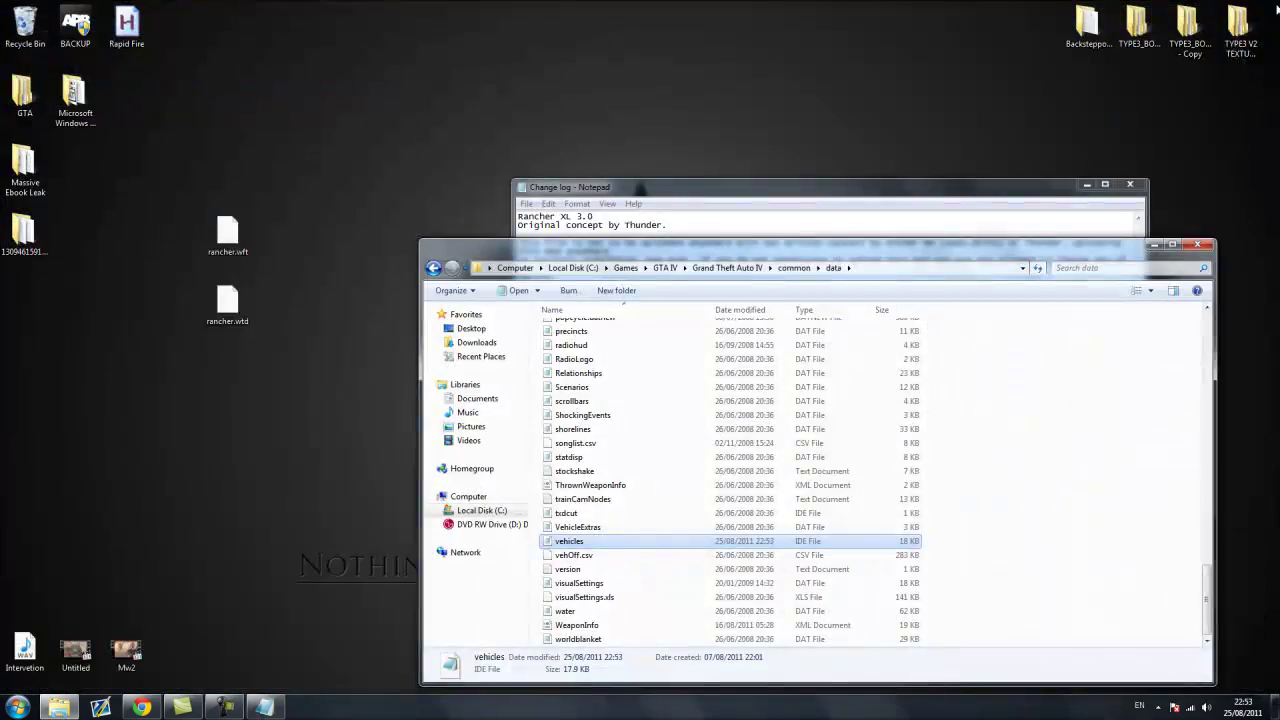
Close the data folder window and the Change log file.
{"action": "left_click_drag", "start_coordinate": [659, 252], "coordinate": [496, 252]}
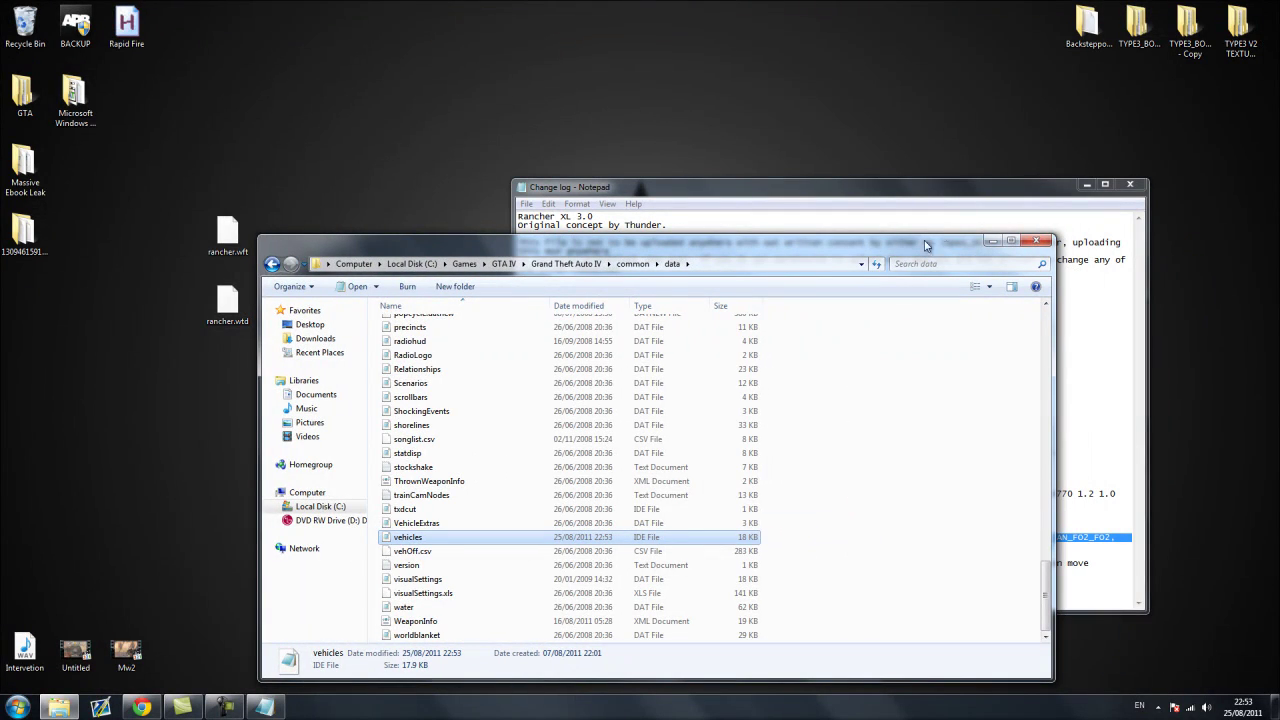
{"action": "left_click", "coordinate": [1034, 243]}
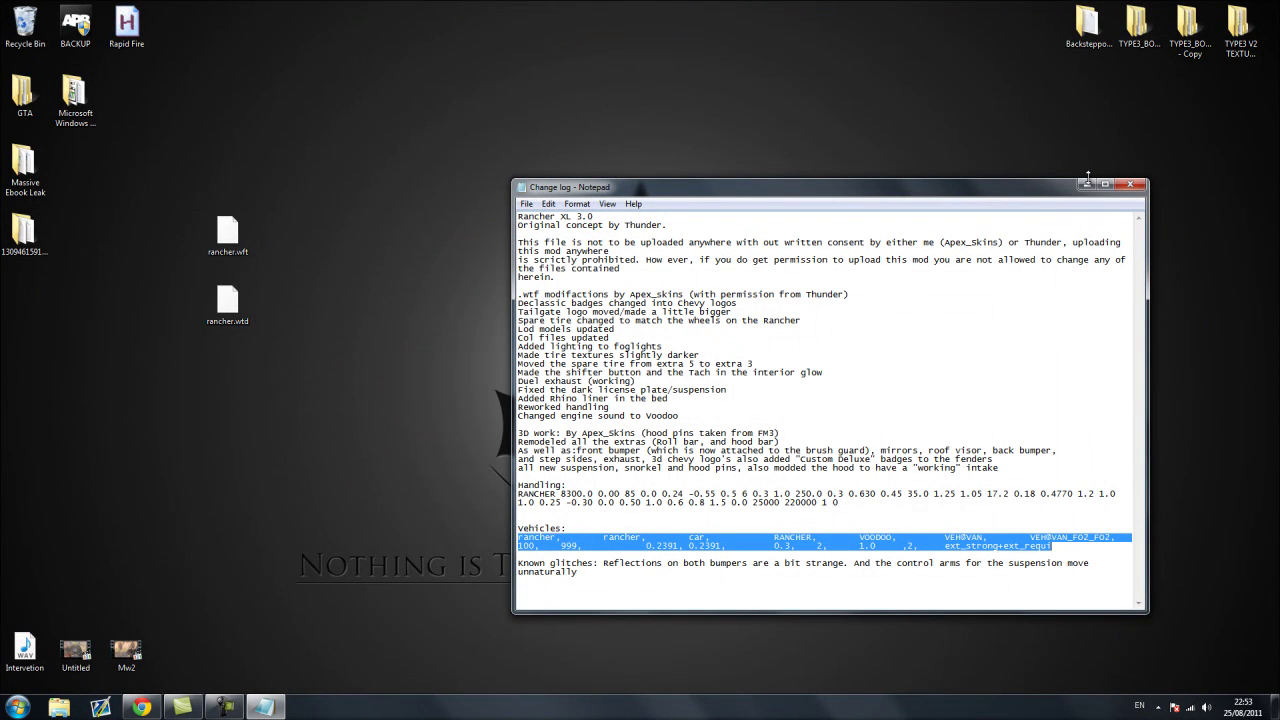
{"action": "left_click_drag", "start_coordinate": [1040, 193], "coordinate": [998, 157]}
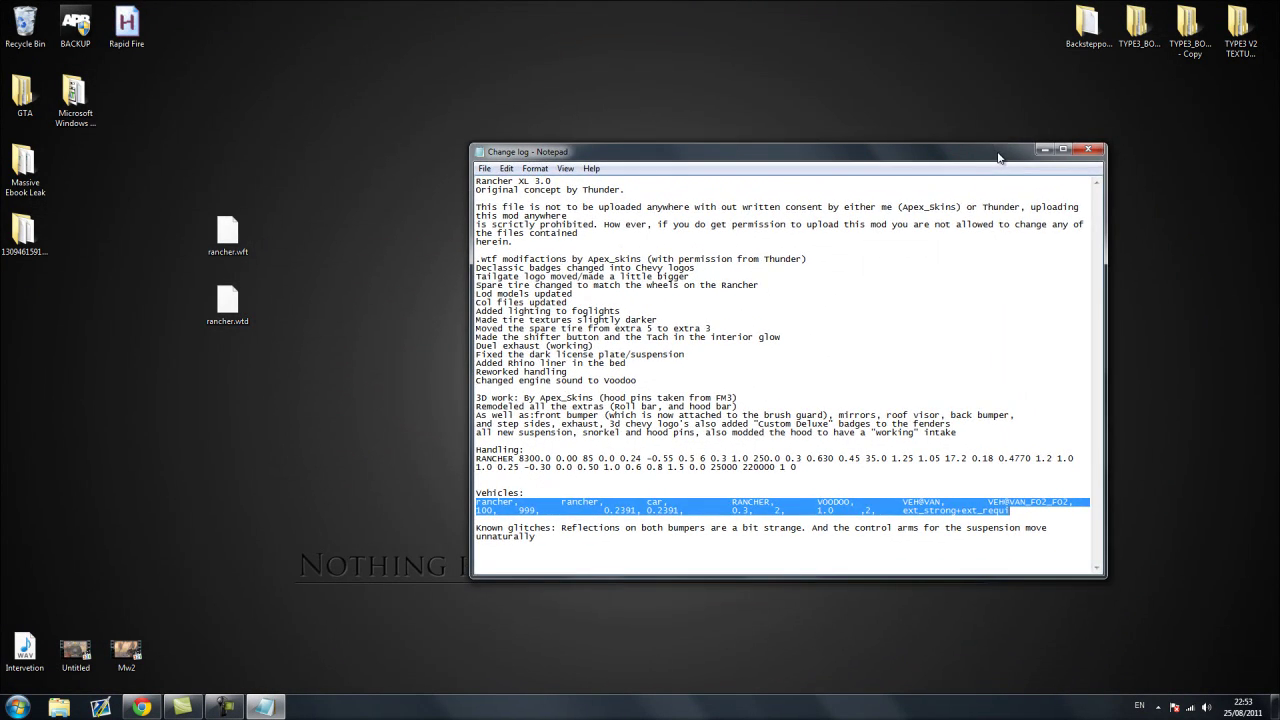
{"action": "left_click", "coordinate": [1093, 152]}
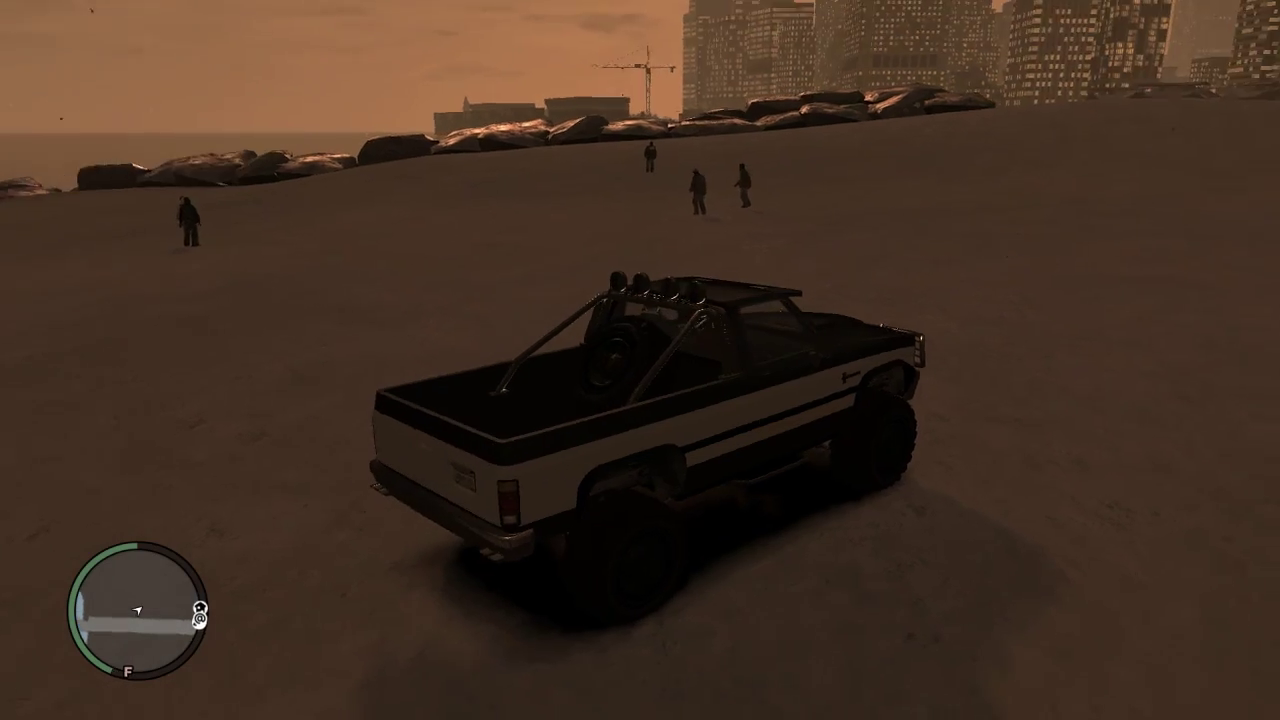
{"action": "key", "text": "w"}
{"action": "key", "text": "a"}
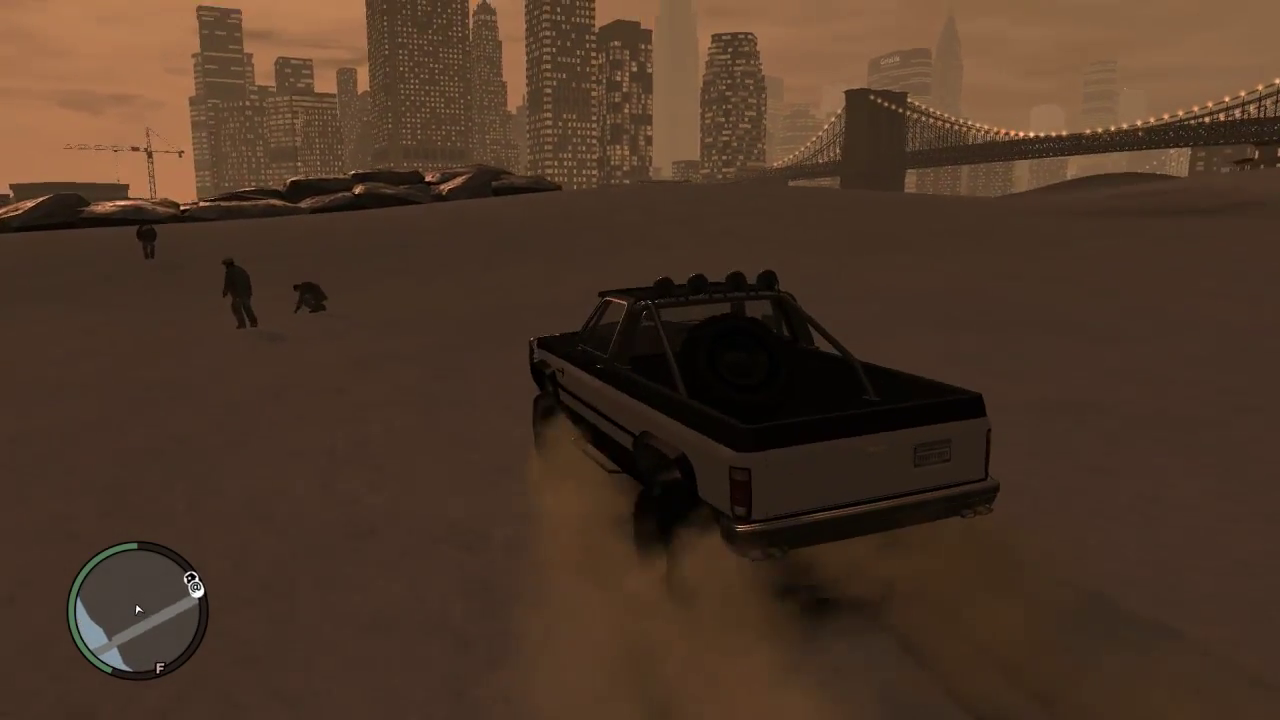
{"action": "key", "text": "w"}
{"action": "key", "text": "a"}
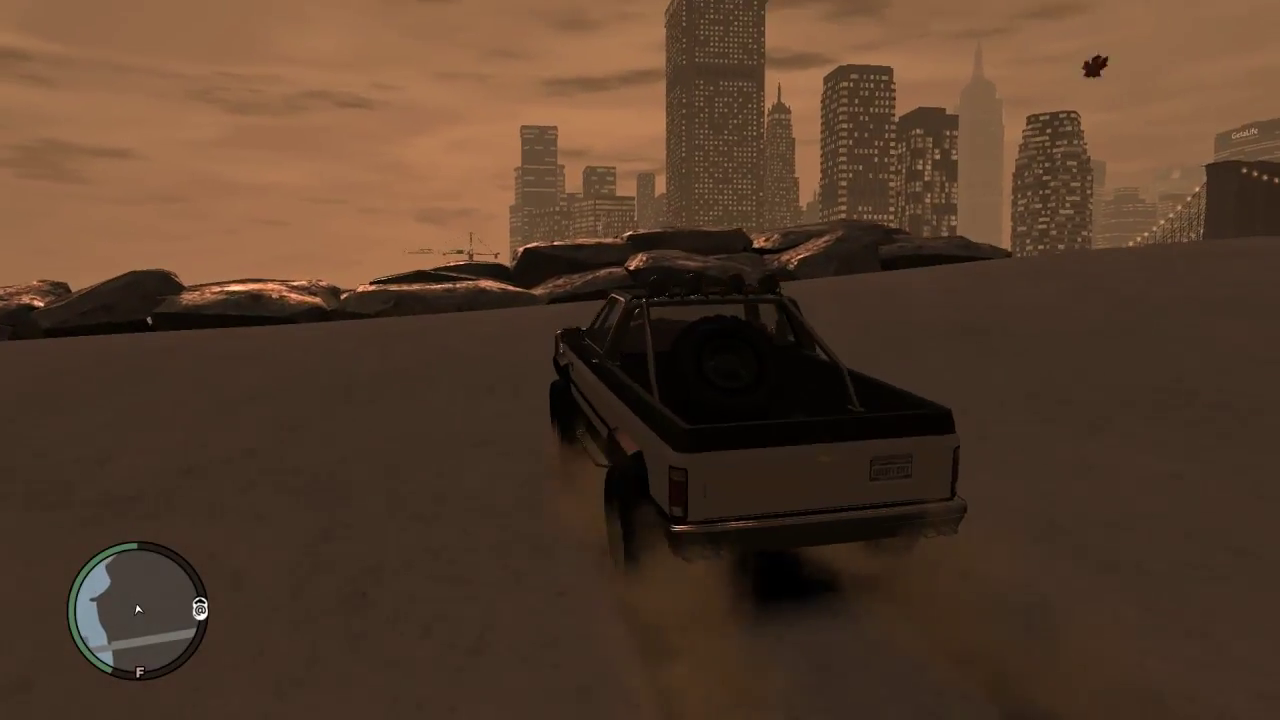
{"action": "key", "text": "w"}
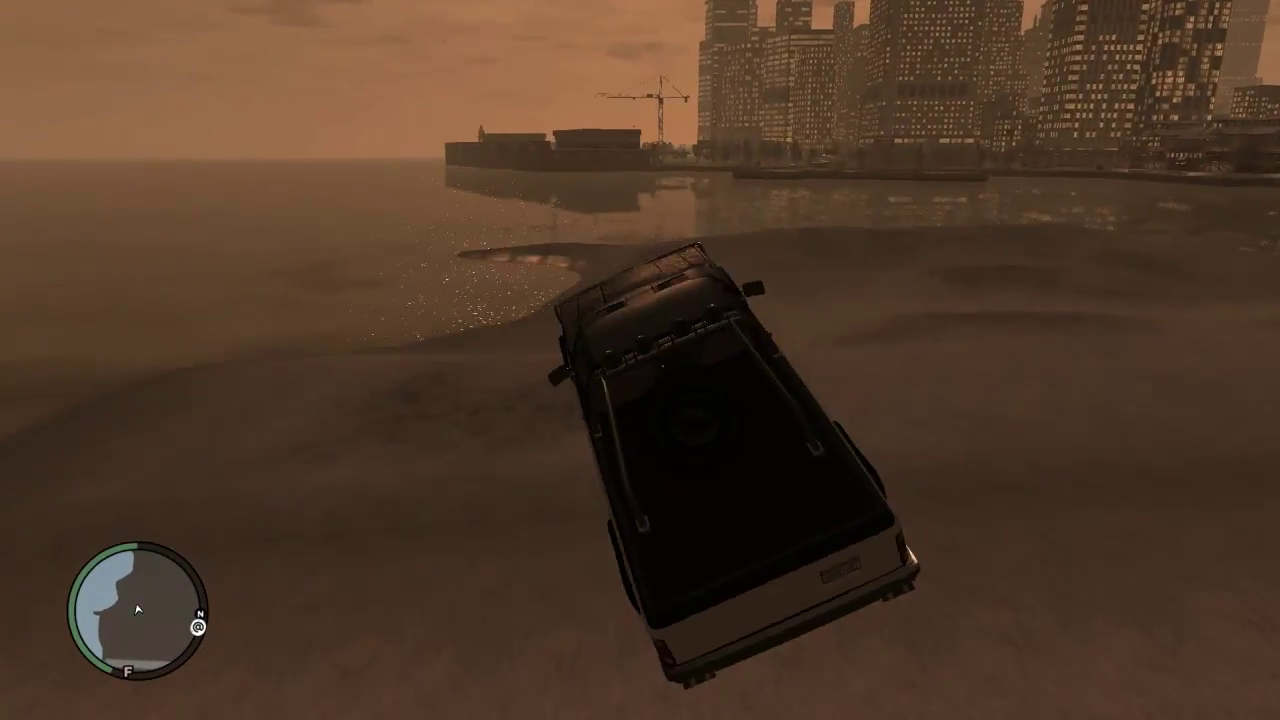
{"action": "key", "text": "w"}
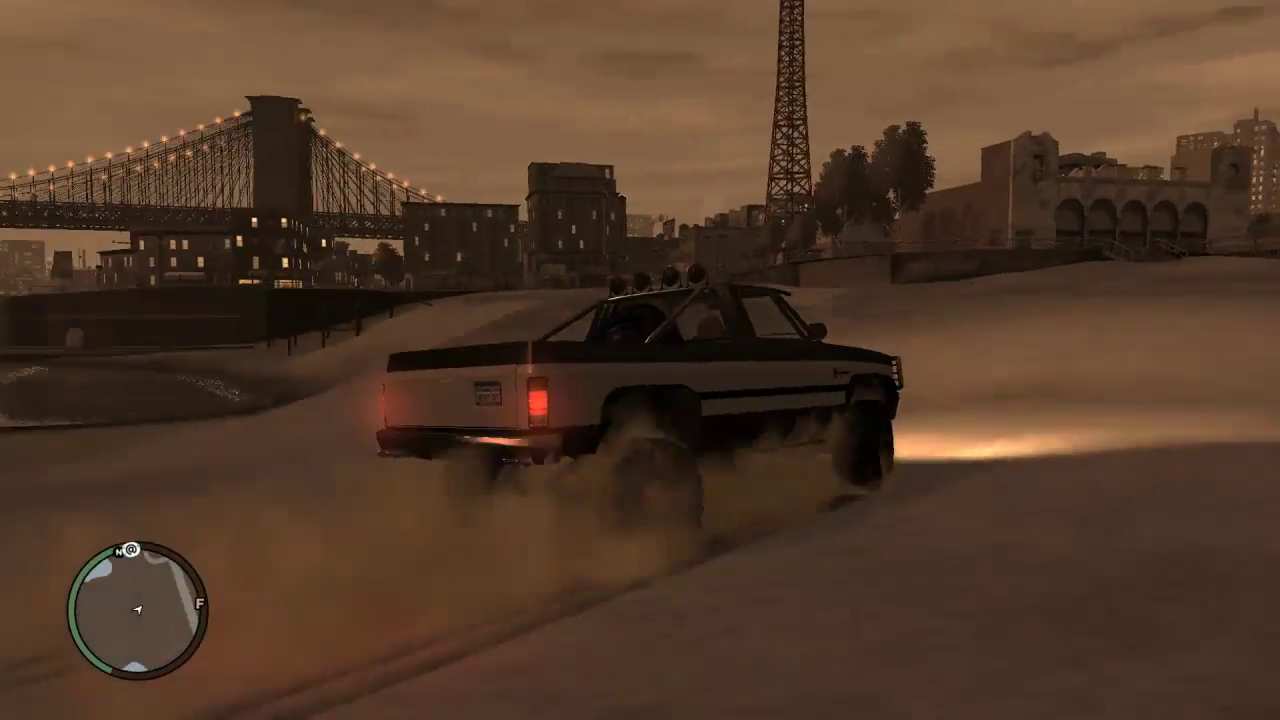
{"action": "key", "text": "a"}
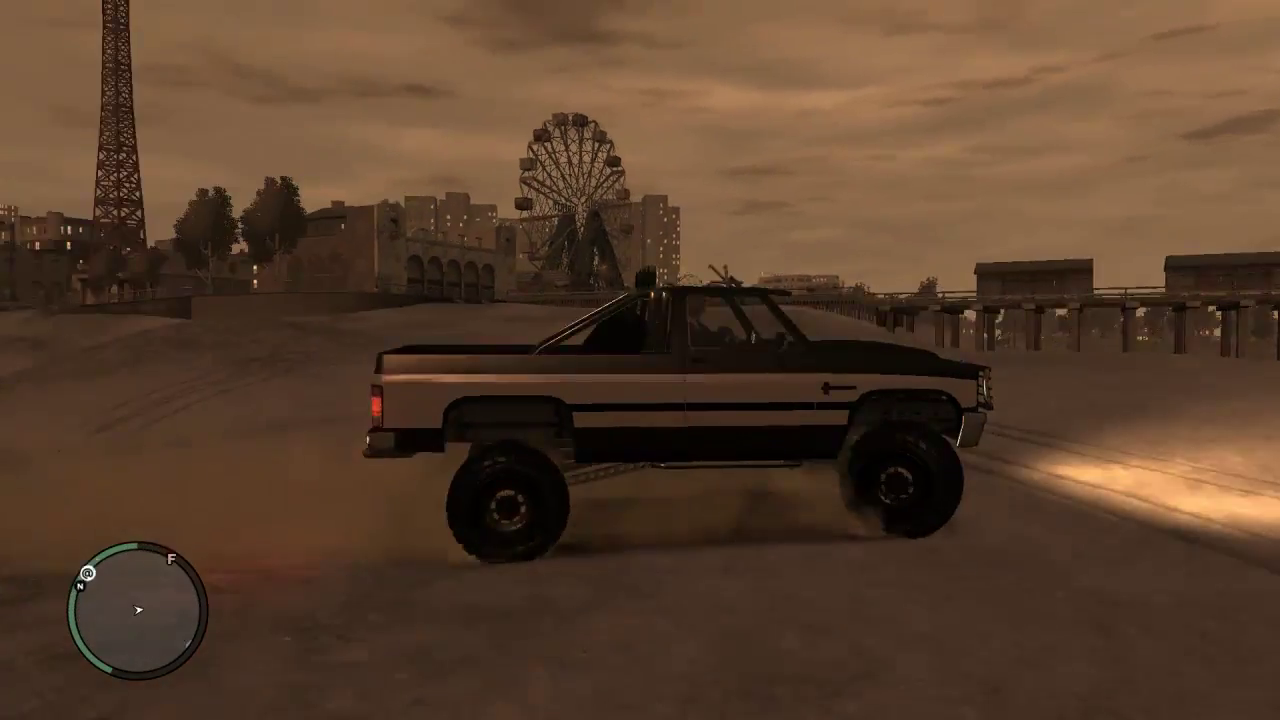
{"action": "key", "text": "a"}
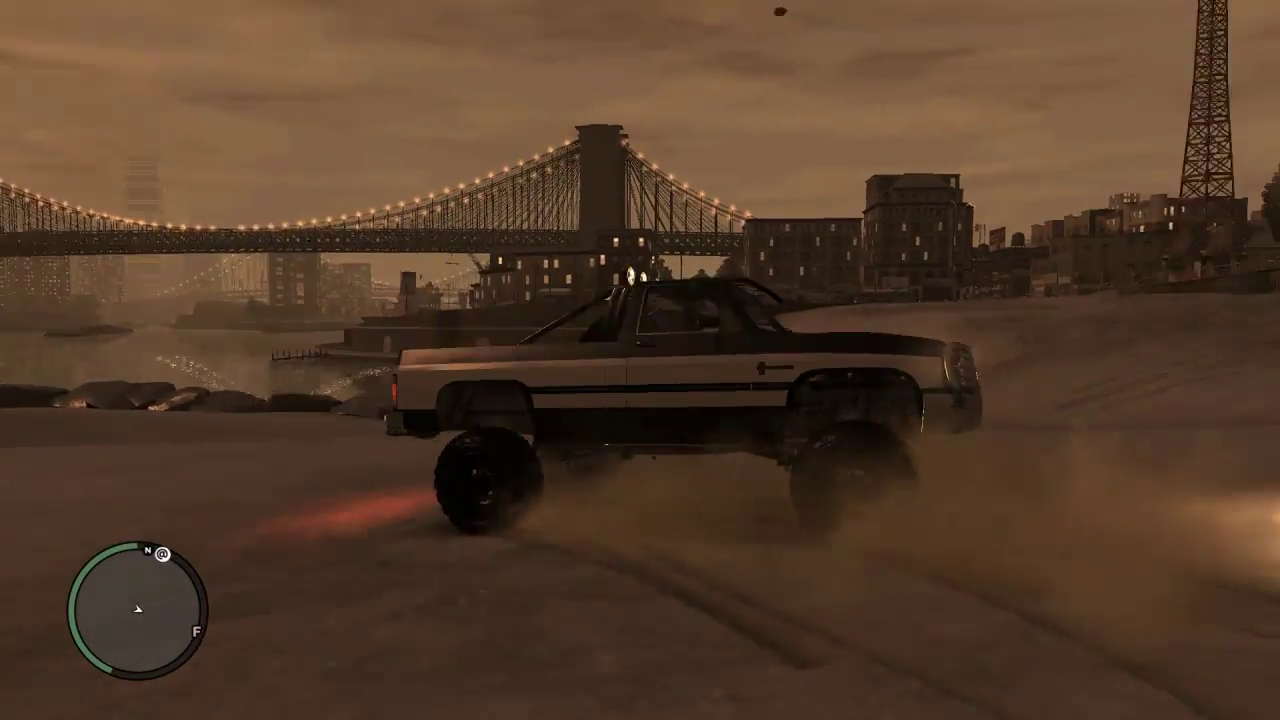